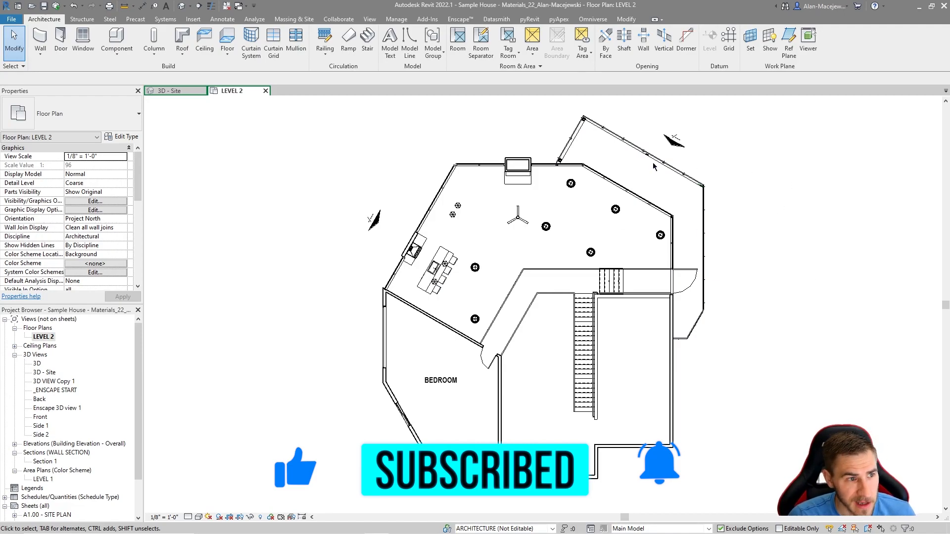
Draw a vertical detail line in the SOLID - 1 - BLK style outside the bedroom's exterior wall.
{"action": "left_click", "coordinate": [626, 19]}
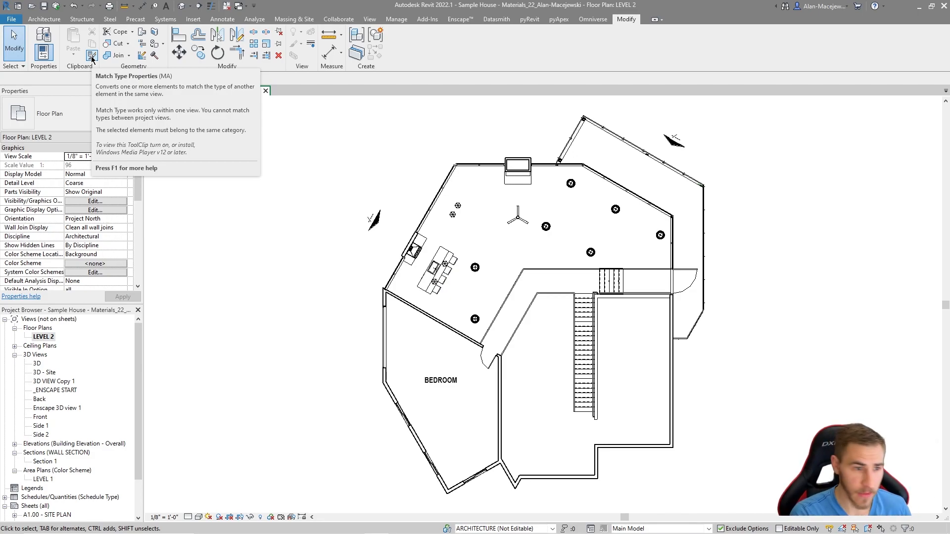
{"action": "middle_click_drag", "start_coordinate": [304, 222], "coordinate": [305, 221]}
{"action": "key", "text": "d"}
{"action": "key", "text": "l"}
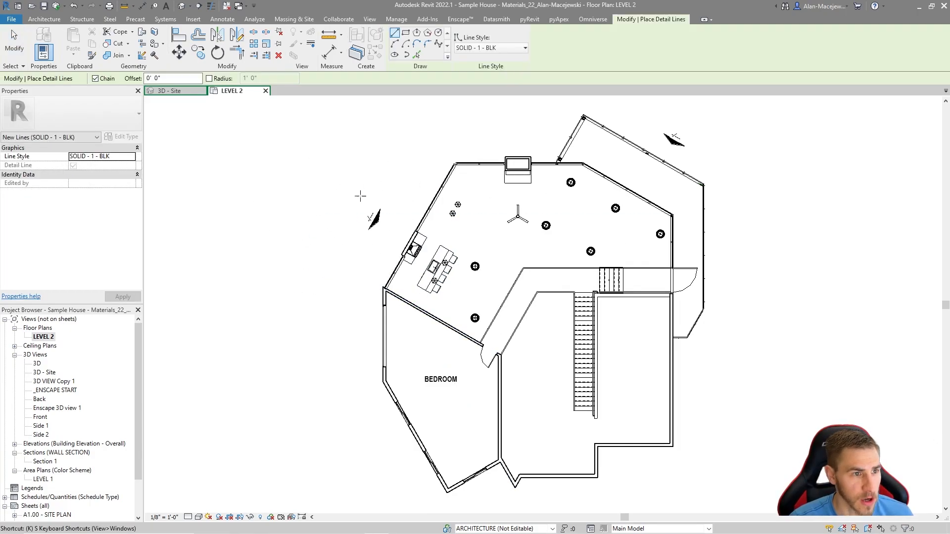
{"action": "left_click", "coordinate": [303, 277]}
{"action": "left_click", "coordinate": [304, 356]}
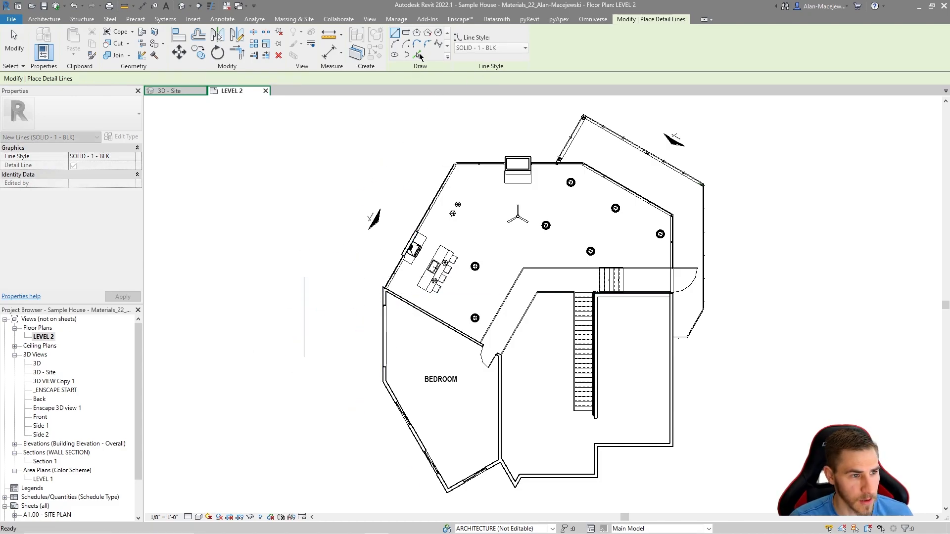
Draw a parallel detail line in the SOLID - 7 - BLK style, about 15'-6" long and 7'-6" from the first line.
{"action": "left_click", "coordinate": [524, 48]}
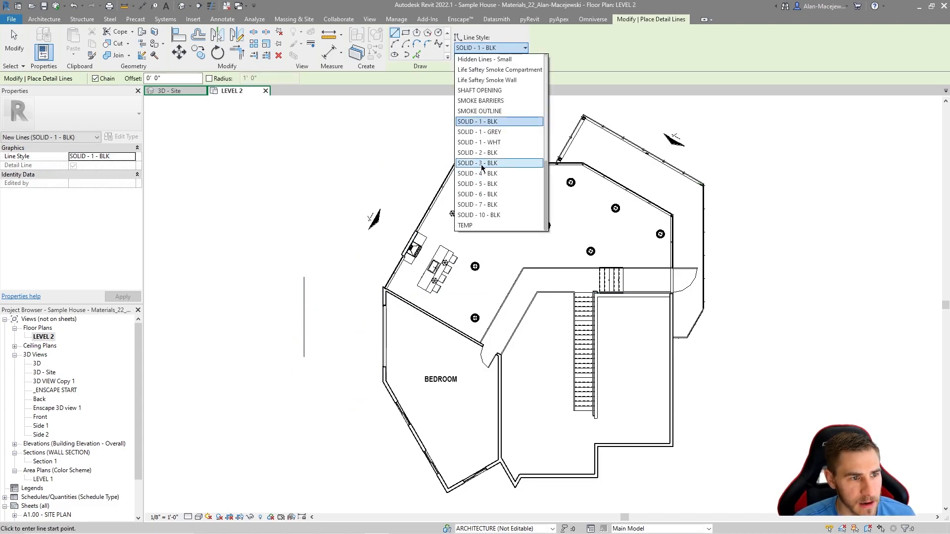
{"action": "left_click", "coordinate": [497, 204]}
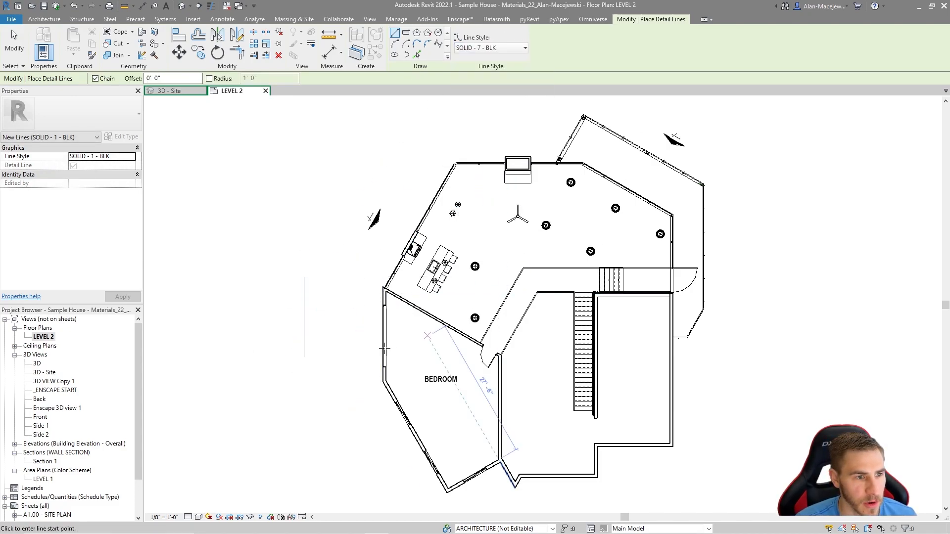
{"action": "left_click", "coordinate": [342, 277]}
{"action": "left_click", "coordinate": [342, 356]}
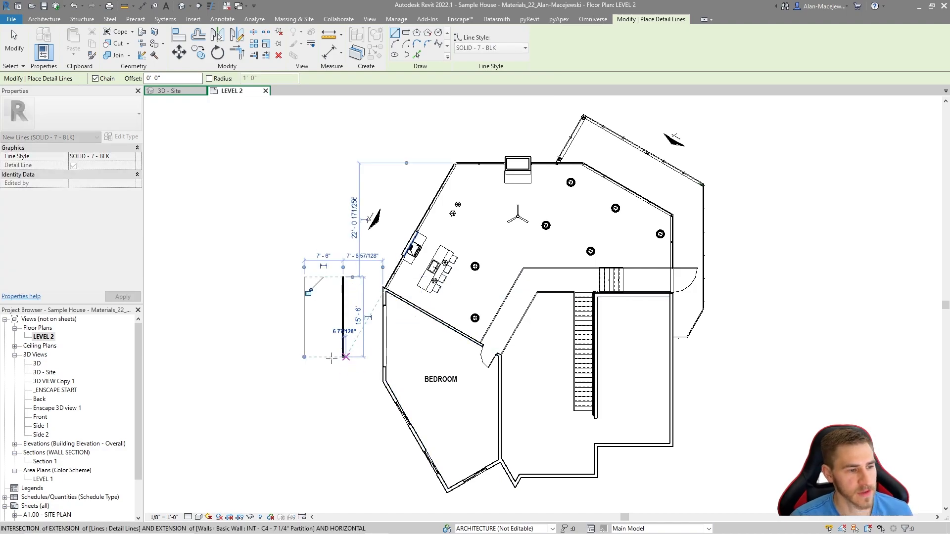
{"action": "key", "text": "Escape"}
{"action": "key", "text": "Escape"}
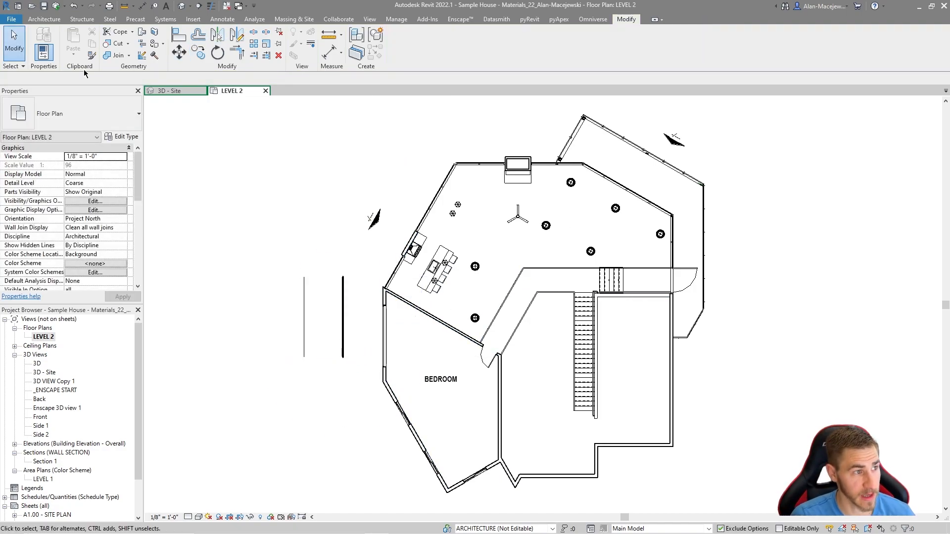
Match the thin detail line to the thick line's type with Match Type Properties.
{"action": "key", "text": "m"}
{"action": "key", "text": "a"}
{"action": "left_click", "coordinate": [342, 298]}
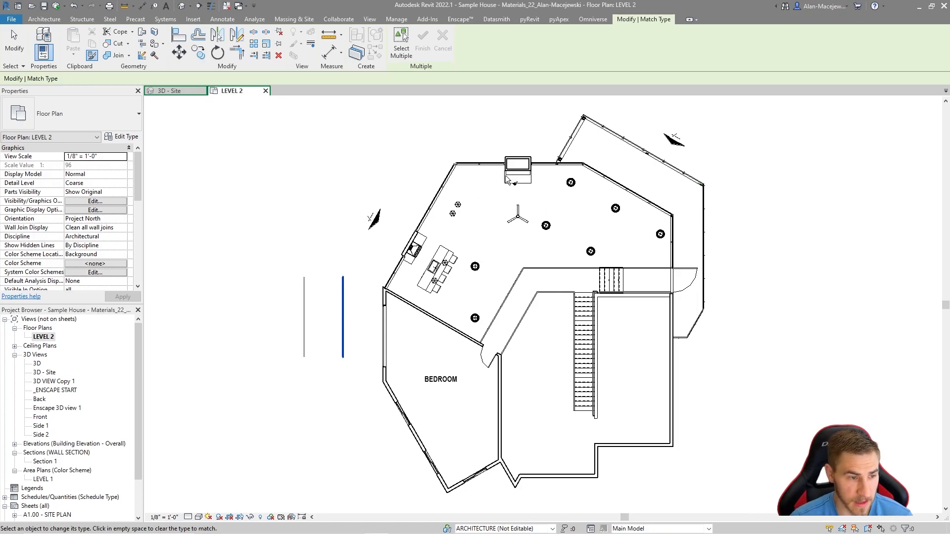
{"action": "left_click", "coordinate": [302, 319]}
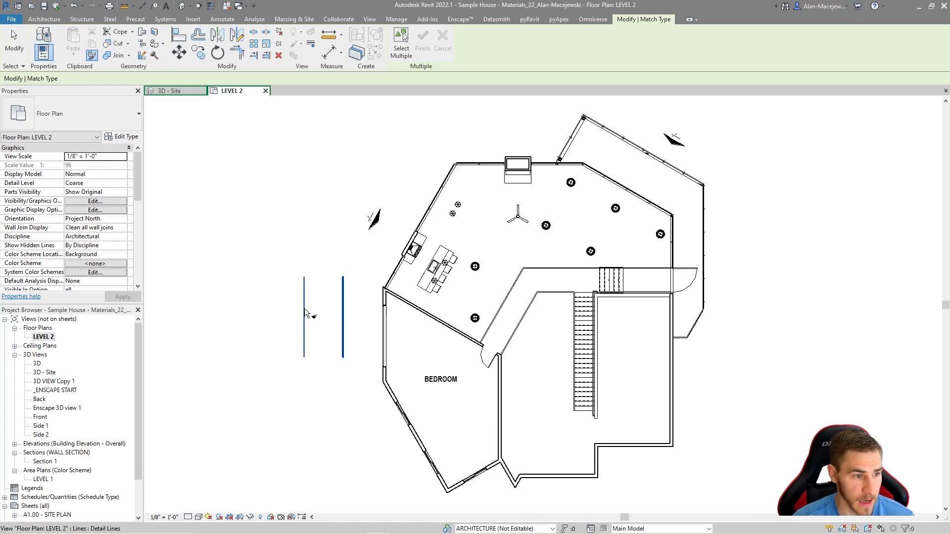
{"action": "left_click", "coordinate": [263, 376]}
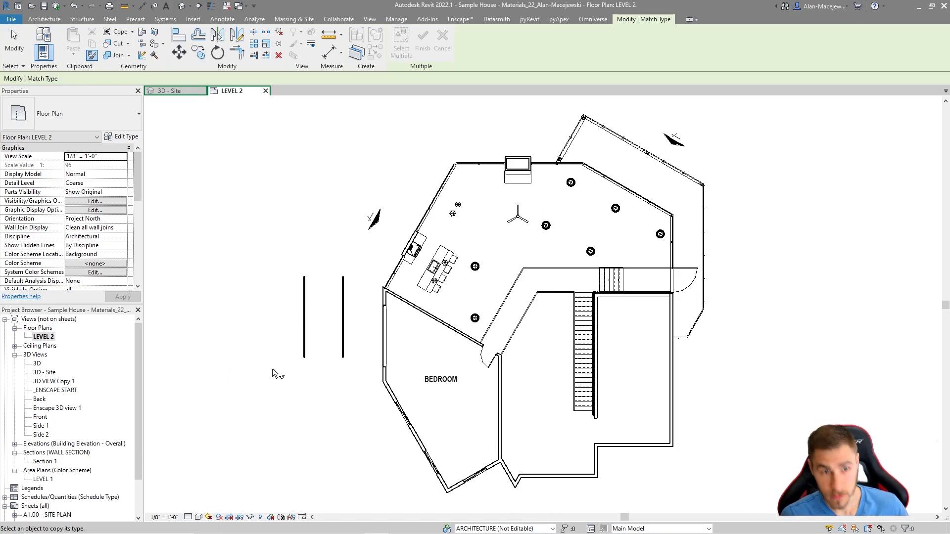
{"action": "key", "text": "Escape"}
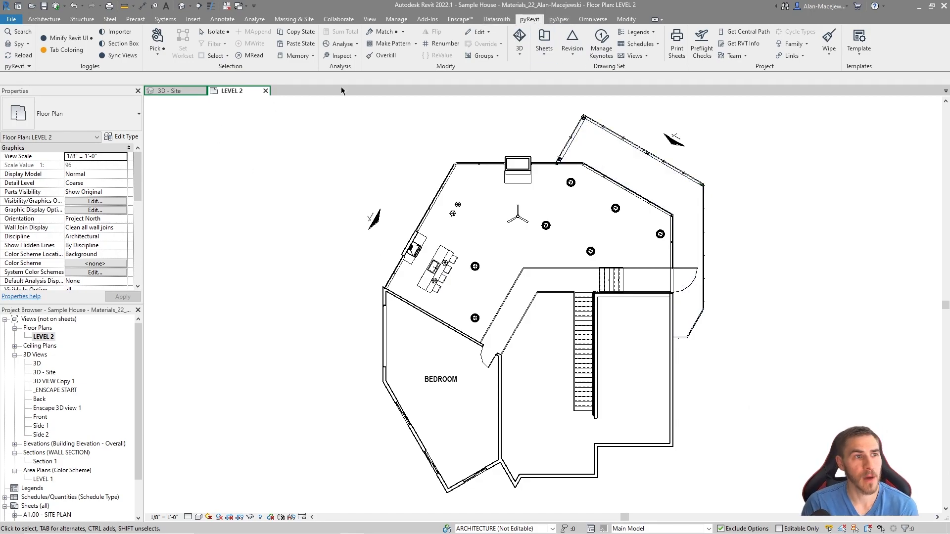
{"action": "left_click", "coordinate": [403, 31]}
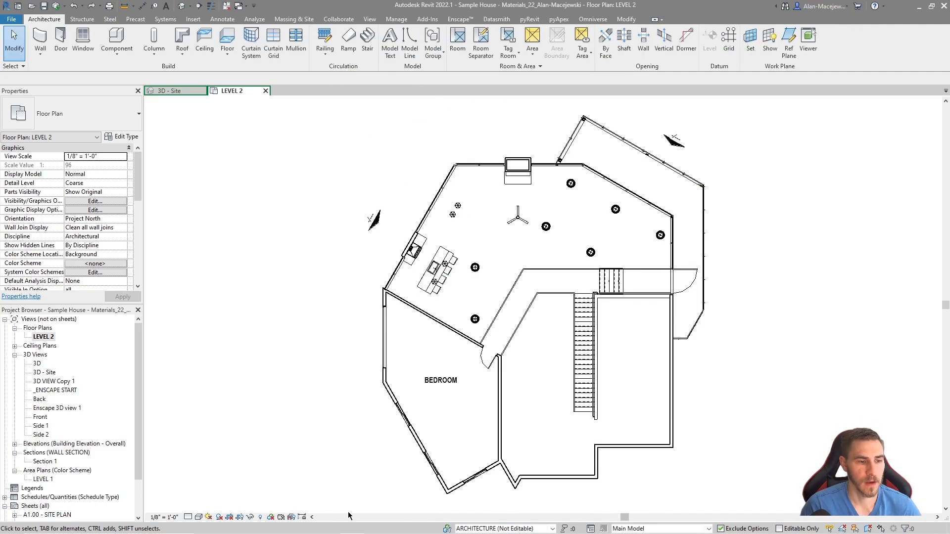
Select the bedroom, walkway, stair and kitchen island area elements and open their view-specific element graphics overrides.
{"action": "left_click_drag", "start_coordinate": [332, 495], "coordinate": [654, 229]}
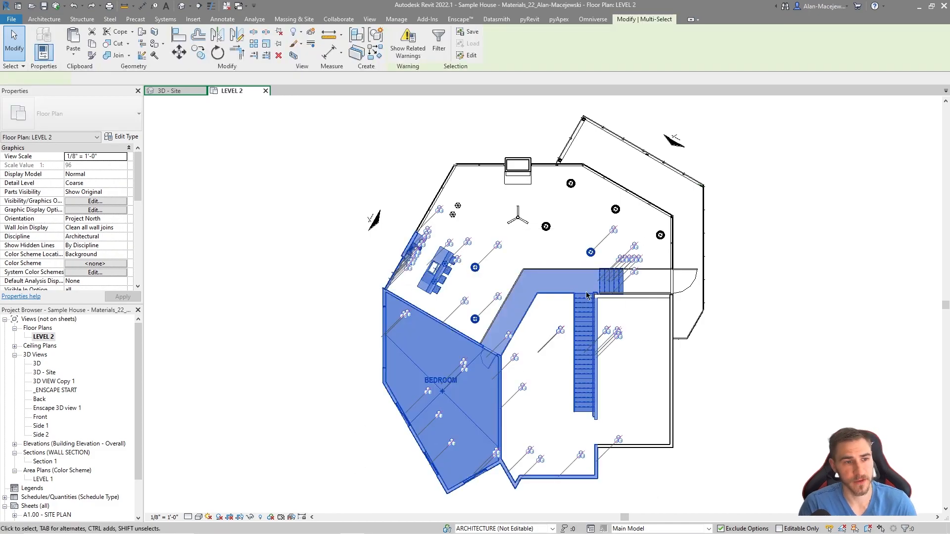
{"action": "middle_click_drag", "start_coordinate": [516, 343], "coordinate": [470, 329]}
{"action": "left_click", "coordinate": [295, 43]}
{"action": "left_click", "coordinate": [325, 59]}
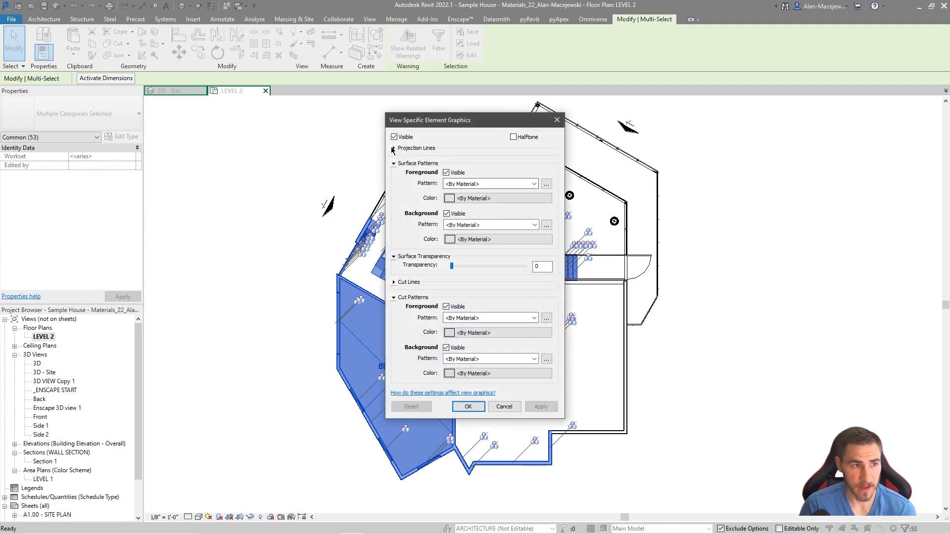
Override the projection lines with a Solid pattern, pink color RGB 255-000-128 and line weight 3.
{"action": "left_click", "coordinate": [395, 148]}
{"action": "left_click", "coordinate": [483, 159]}
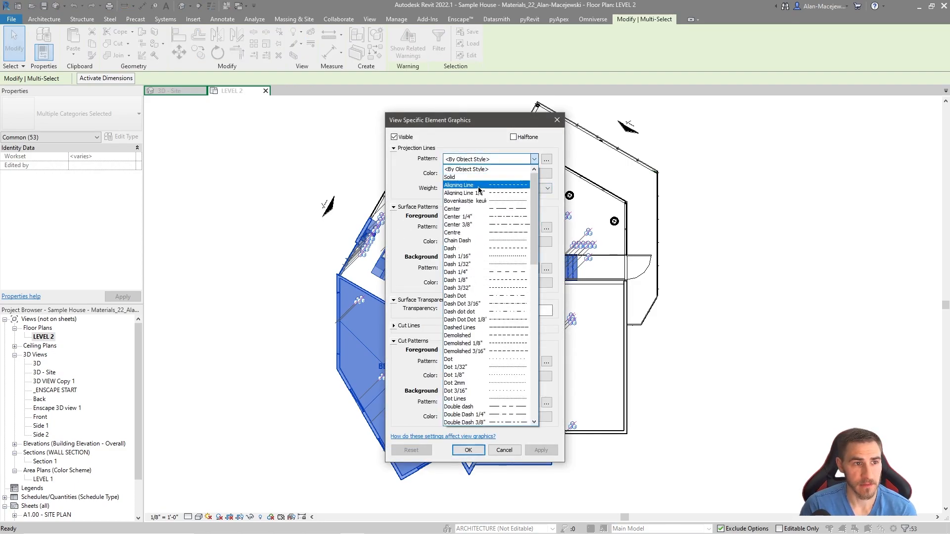
{"action": "left_click", "coordinate": [474, 178]}
{"action": "left_click", "coordinate": [453, 173]}
{"action": "left_click", "coordinate": [462, 241]}
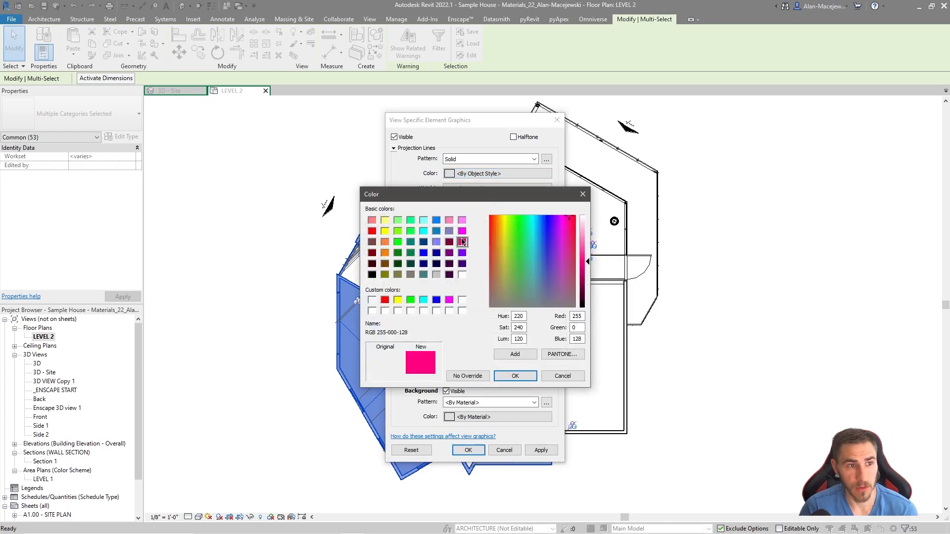
{"action": "left_click", "coordinate": [515, 376]}
{"action": "left_click", "coordinate": [464, 189]}
{"action": "left_click", "coordinate": [458, 218]}
Set the foreground surface pattern override to a red solid fill.
{"action": "left_click", "coordinate": [467, 227]}
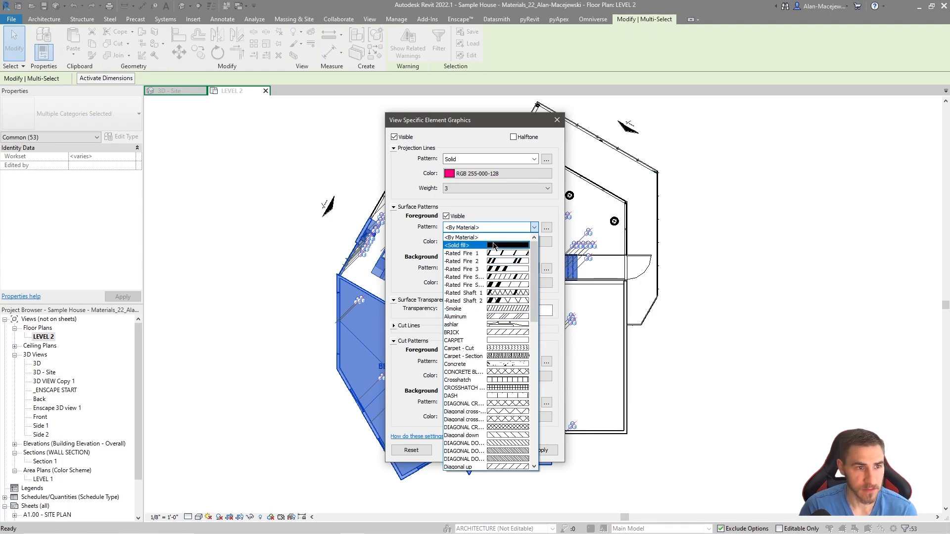
{"action": "left_click", "coordinate": [460, 245]}
{"action": "left_click", "coordinate": [465, 241]}
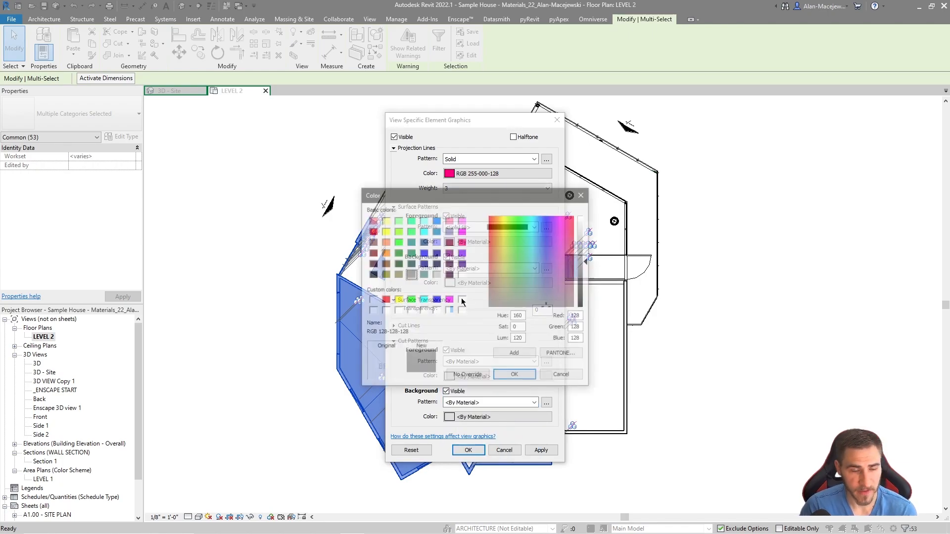
{"action": "left_click", "coordinate": [371, 230]}
{"action": "left_click", "coordinate": [515, 375]}
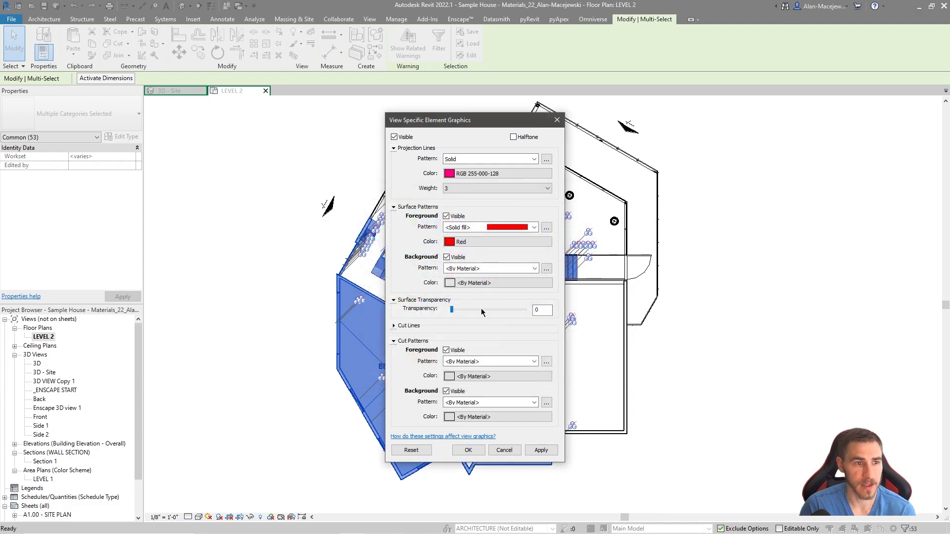
{"action": "left_click", "coordinate": [462, 360]}
{"action": "key", "text": "Up"}
{"action": "key", "text": "Up"}
{"action": "key", "text": "Up"}
{"action": "key", "text": "Up"}
{"action": "key", "text": "Up"}
{"action": "key", "text": "Up"}
{"action": "key", "text": "Up"}
{"action": "key", "text": "Up"}
{"action": "key", "text": "Up"}
{"action": "key", "text": "Up"}
{"action": "key", "text": "Up"}
{"action": "key", "text": "Up"}
{"action": "key", "text": "Up"}
{"action": "key", "text": "Up"}
{"action": "key", "text": "Up"}
{"action": "key", "text": "Up"}
{"action": "key", "text": "Up"}
{"action": "key", "text": "Up"}
{"action": "key", "text": "Up"}
{"action": "key", "text": "Up"}
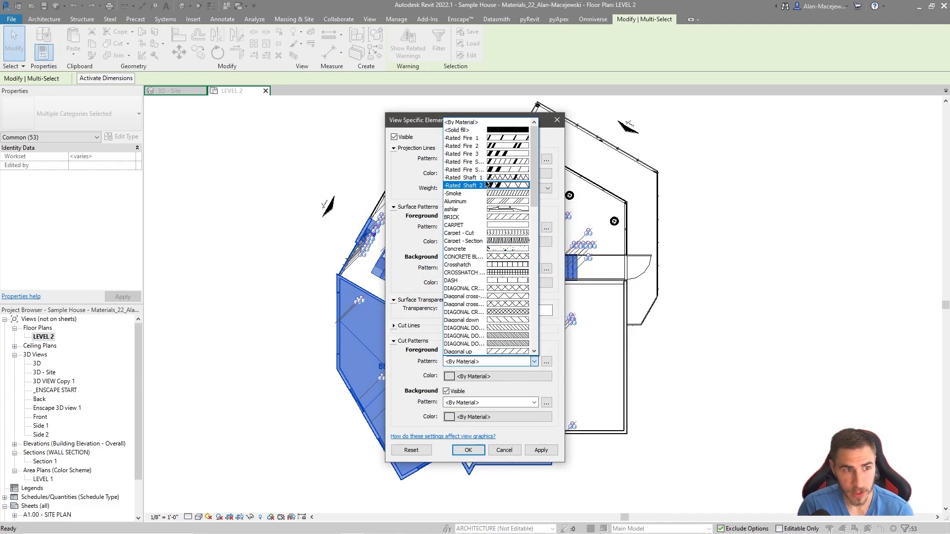
{"action": "key", "text": "Return"}
Set the foreground cut pattern override to a solid fill in blue RGB 000-128-255 and apply the overrides to the selection.
{"action": "left_click", "coordinate": [470, 366]}
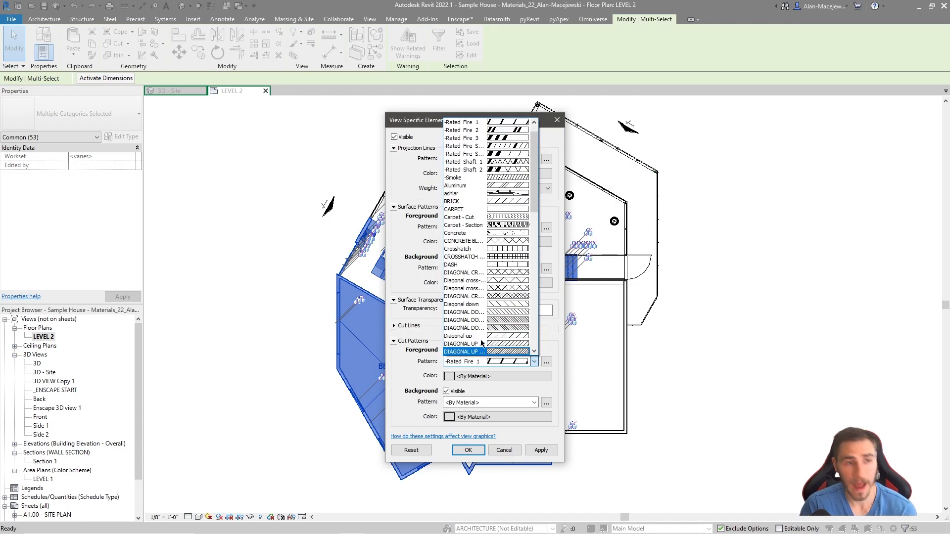
{"action": "scroll", "coordinate": [478, 139], "scroll_direction": "up", "scroll_amount": 1}
{"action": "left_click", "coordinate": [499, 130]}
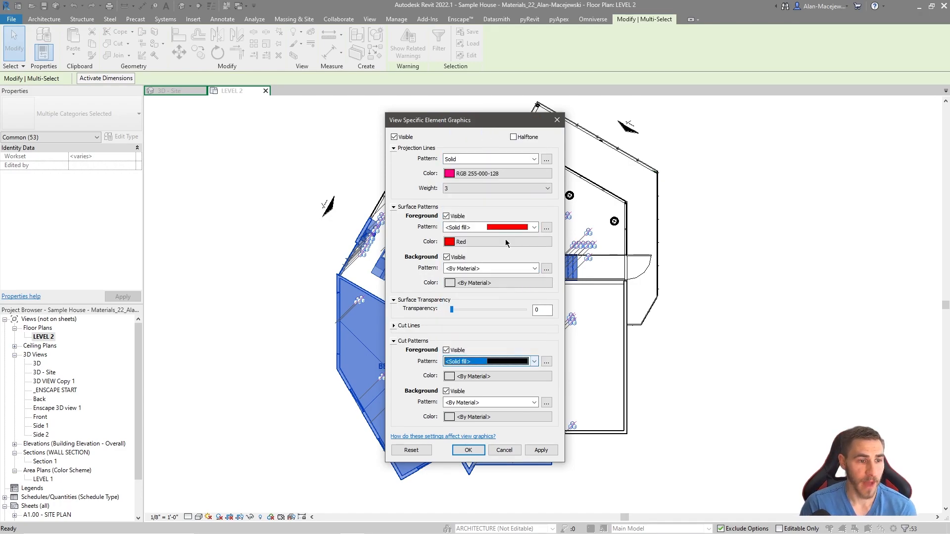
{"action": "left_click", "coordinate": [463, 377]}
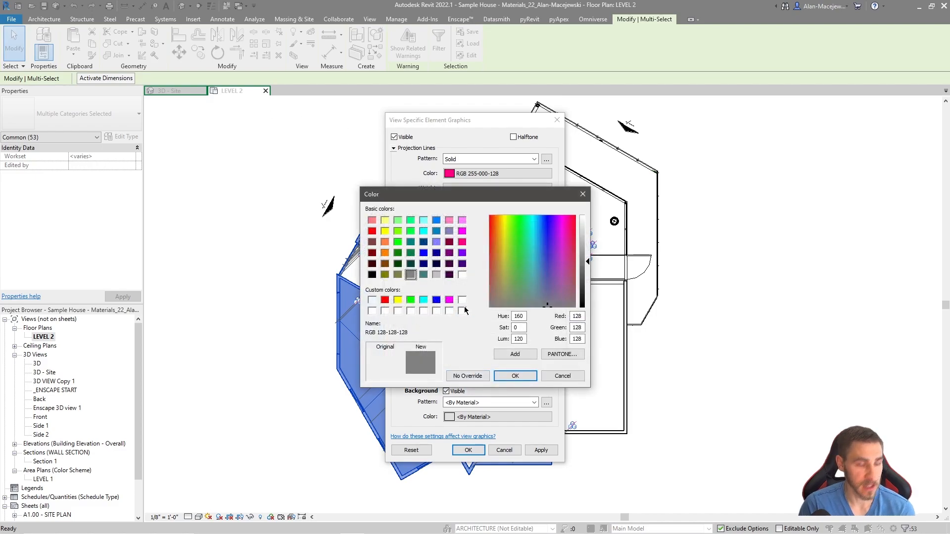
{"action": "left_click", "coordinate": [436, 221]}
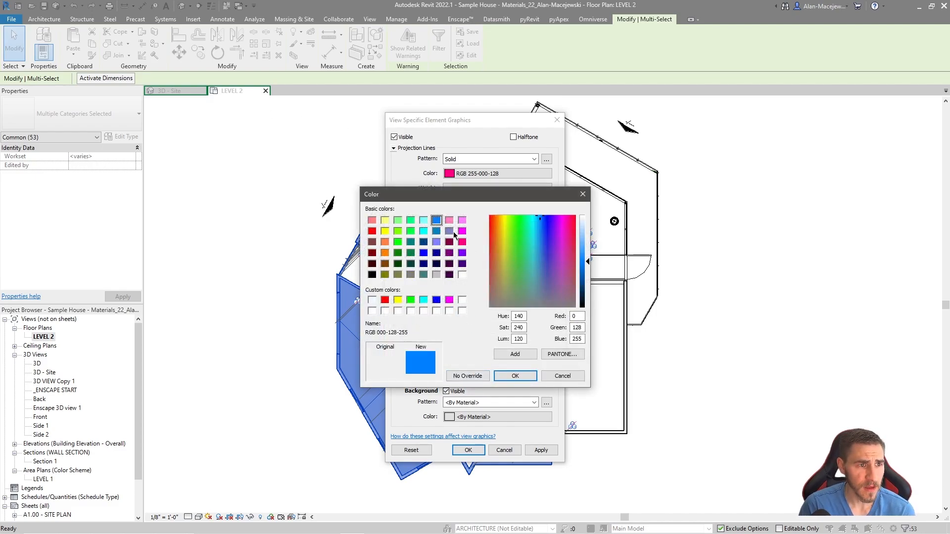
{"action": "left_click", "coordinate": [515, 376]}
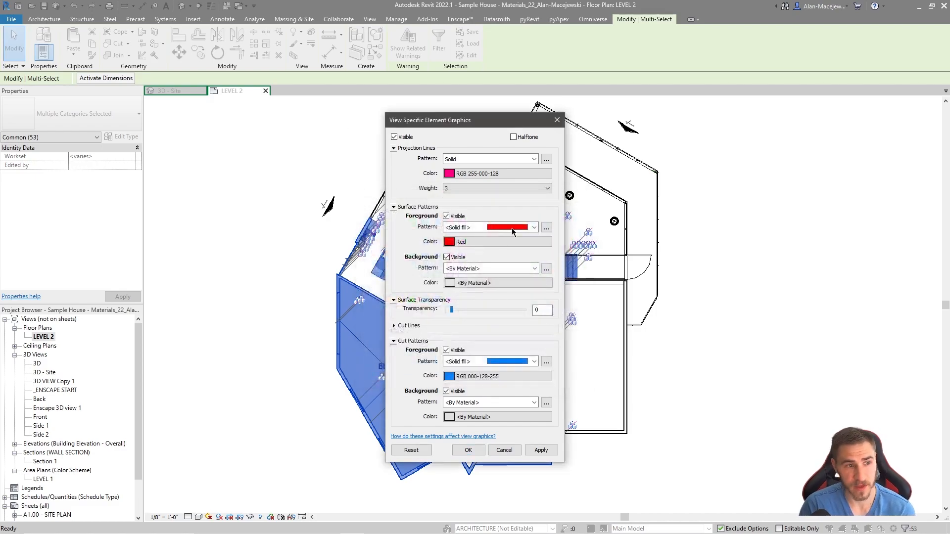
{"action": "left_click", "coordinate": [468, 450]}
{"action": "key", "text": "Escape"}
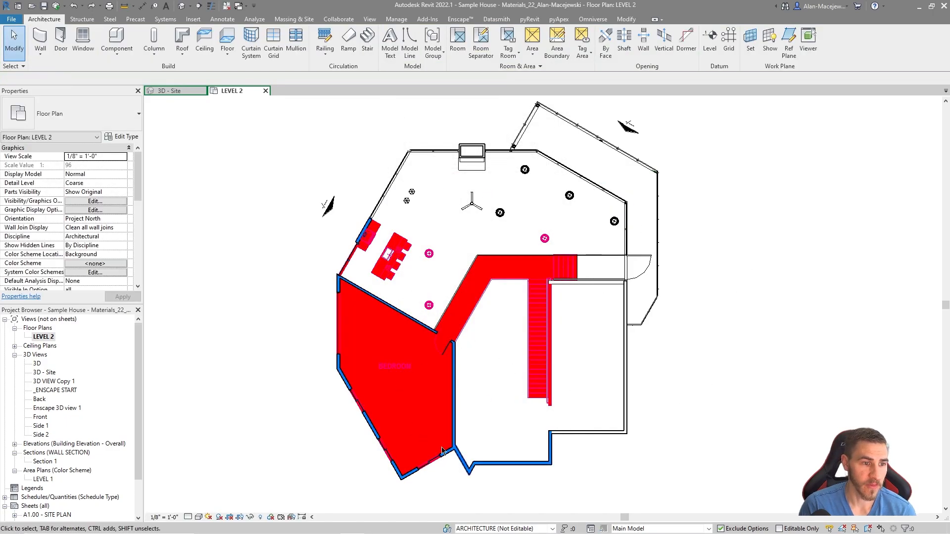
Check how the overrides appear on the bedroom's room tag, walls, walkway and stairs.
{"action": "left_click", "coordinate": [394, 366]}
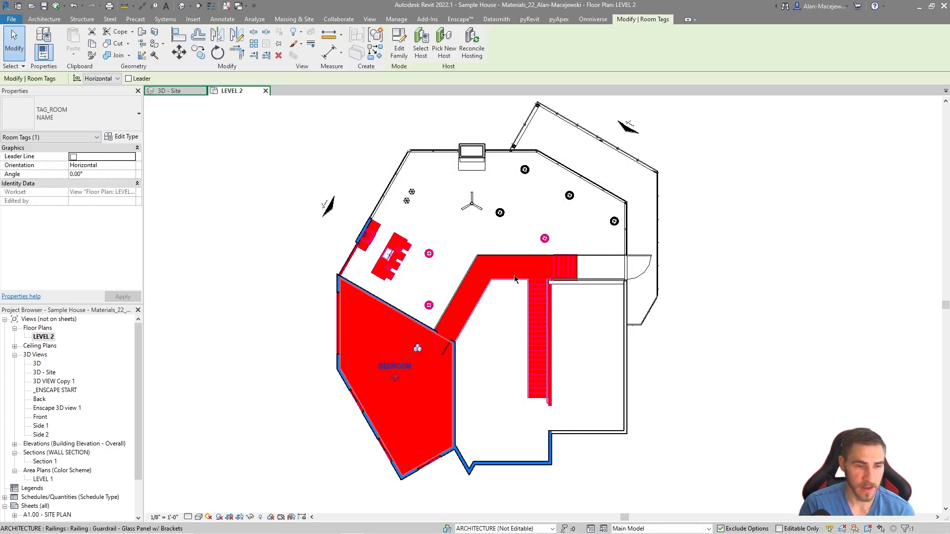
{"action": "key", "text": "Escape"}
{"action": "scroll", "coordinate": [490, 371], "scroll_direction": "up", "scroll_amount": 2}
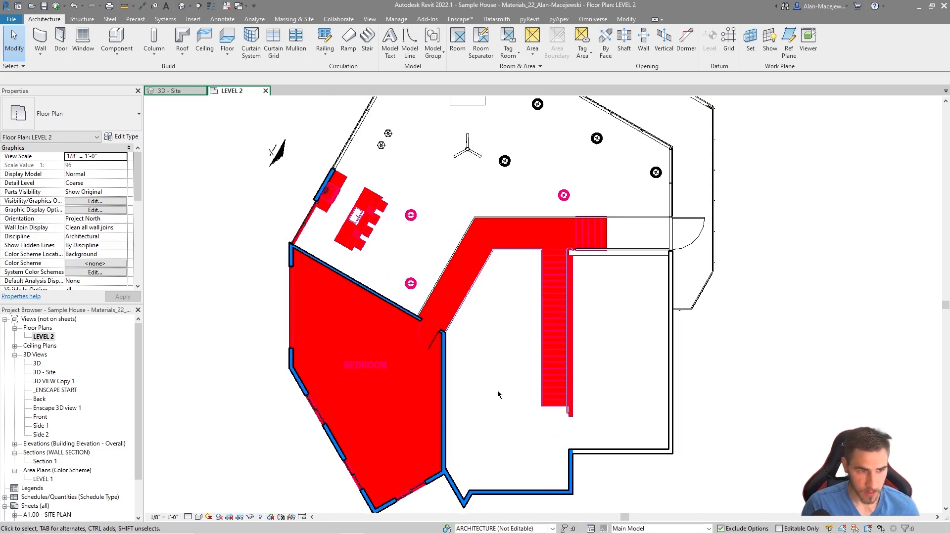
{"action": "middle_click_drag", "start_coordinate": [556, 411], "coordinate": [568, 390]}
{"action": "scroll", "coordinate": [485, 394], "scroll_direction": "down", "scroll_amount": 1}
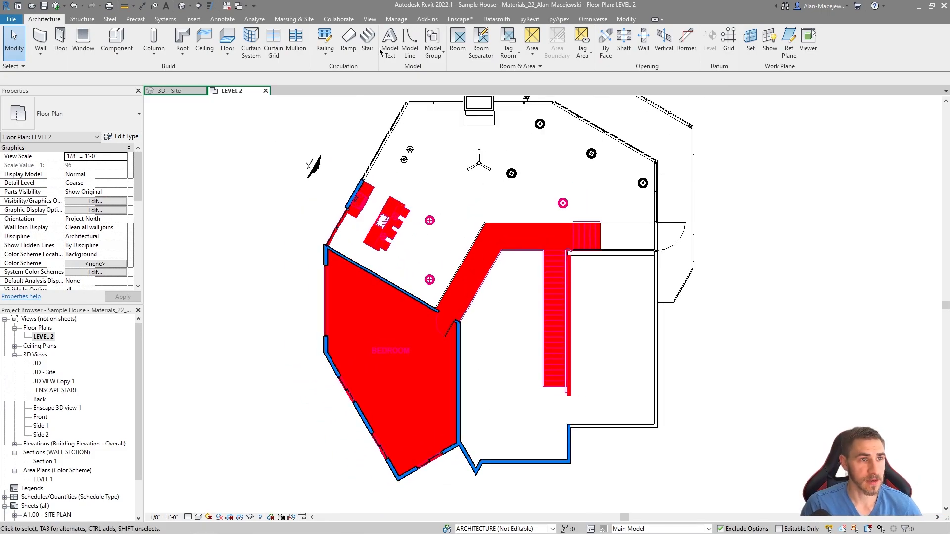
Use pyRevit's Match to copy the red walkway floor's graphic overrides onto the metal deck floor between the steps and the exterior door.
{"action": "left_click", "coordinate": [529, 19]}
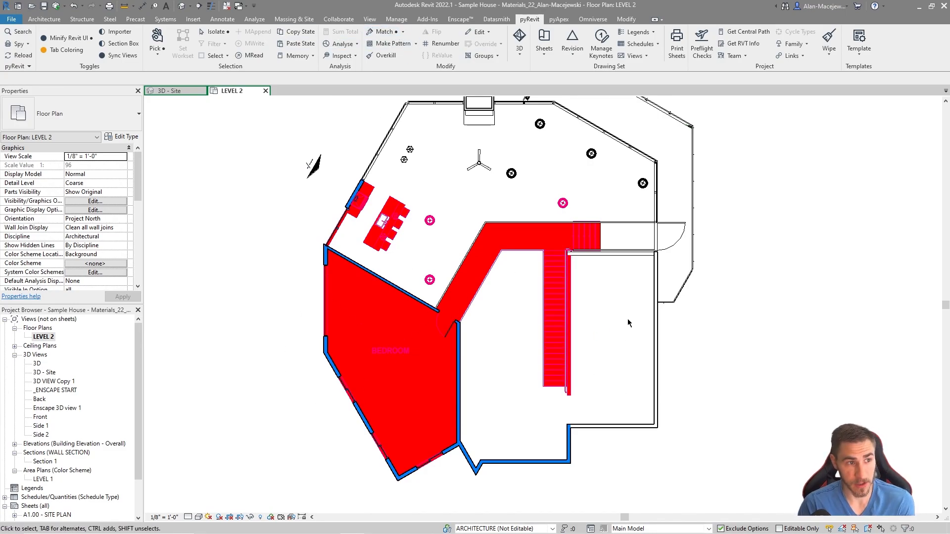
{"action": "middle_click_drag", "start_coordinate": [718, 280], "coordinate": [707, 308]}
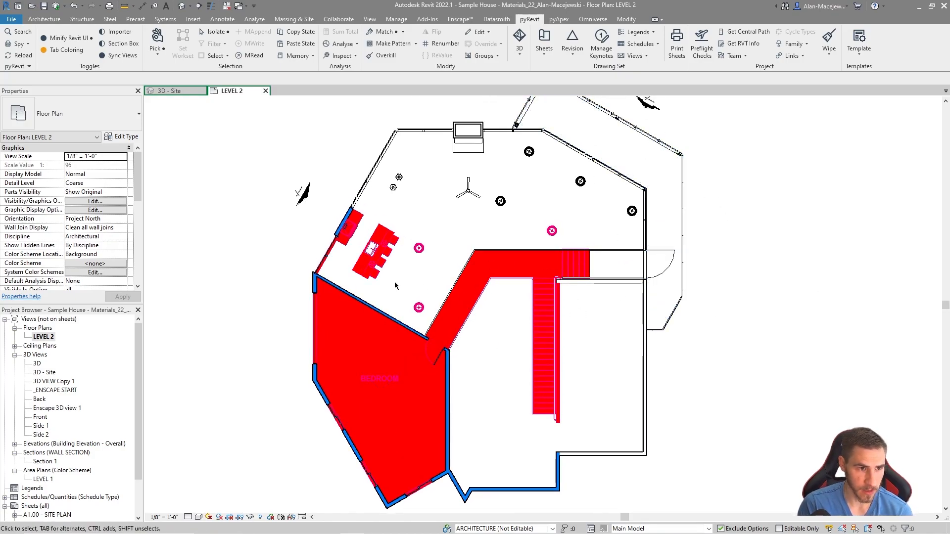
{"action": "left_click", "coordinate": [593, 262]}
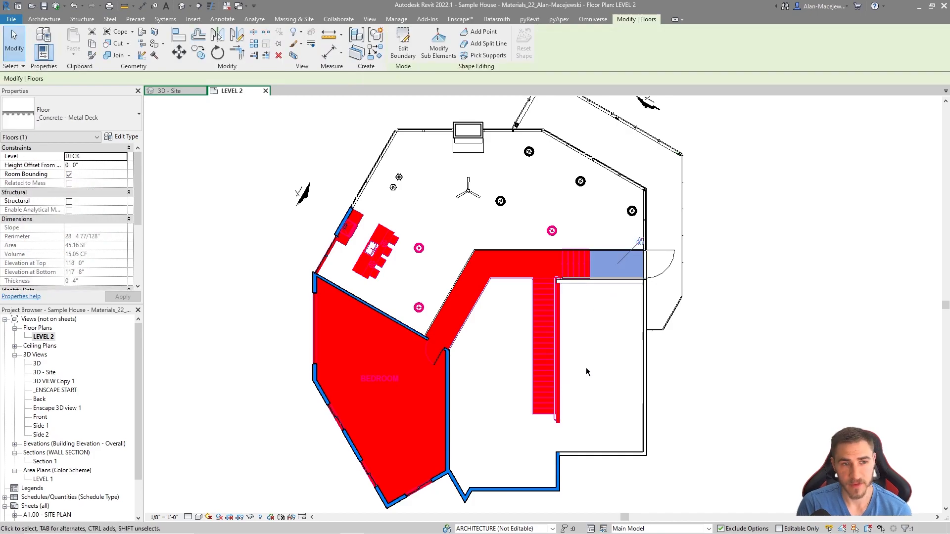
{"action": "key", "text": "Escape"}
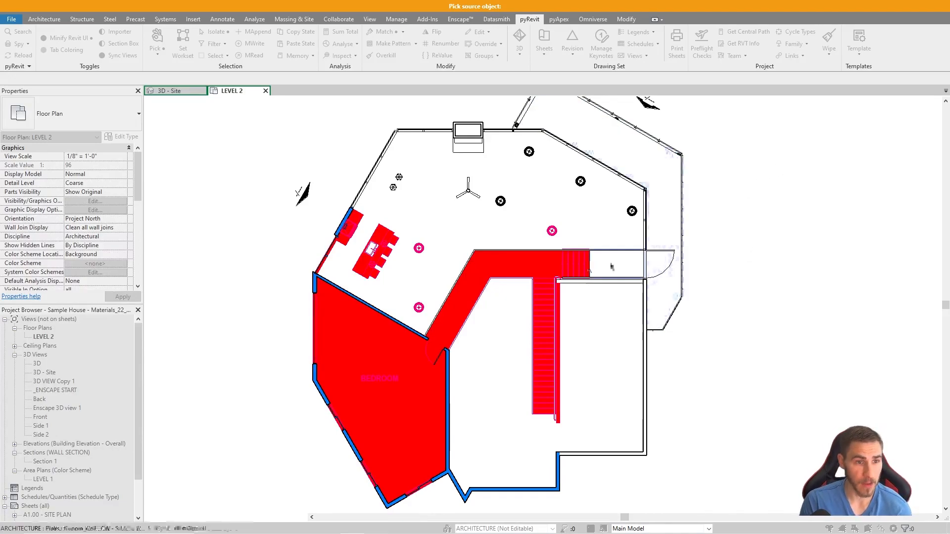
{"action": "left_click", "coordinate": [507, 275]}
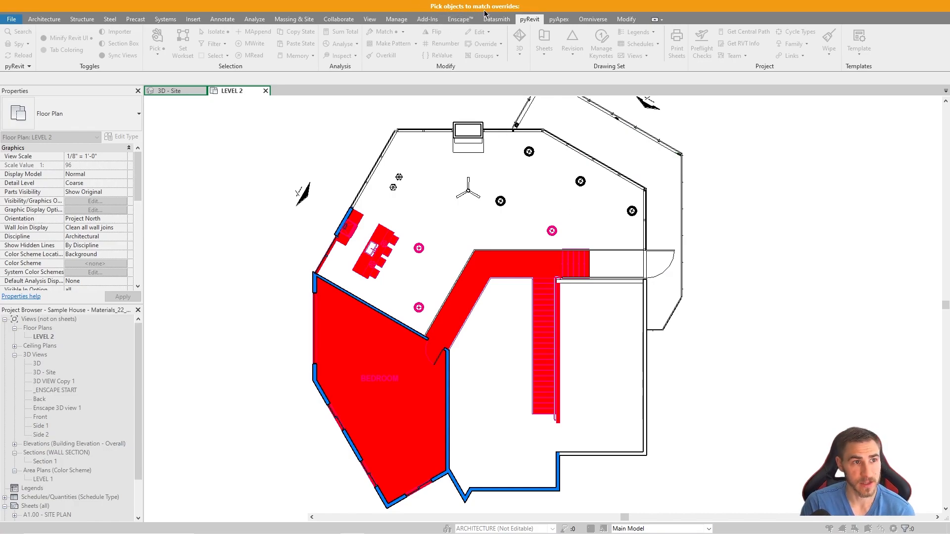
{"action": "left_click", "coordinate": [615, 273]}
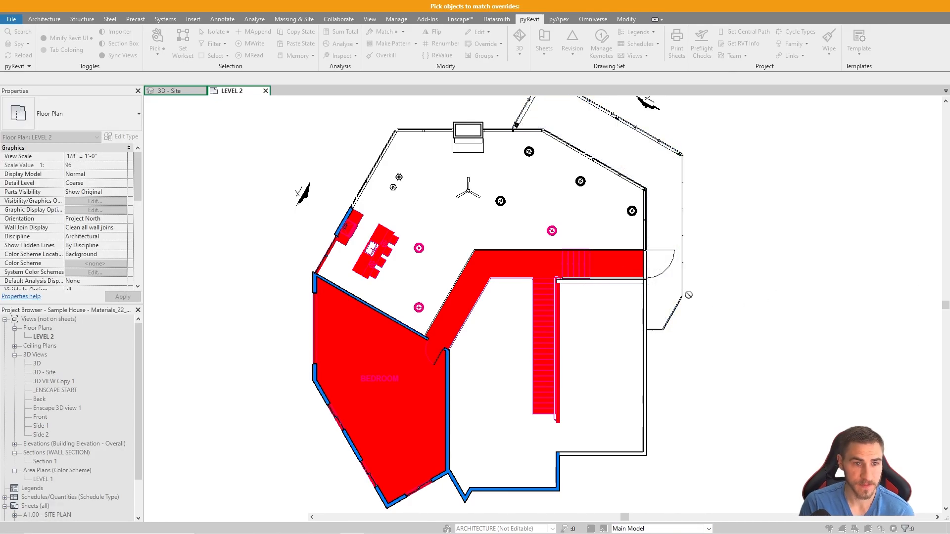
Match the walkway floor's graphic overrides onto the wall bounding the stair room and onto the ceiling fan, and end the matching.
{"action": "left_click", "coordinate": [645, 406]}
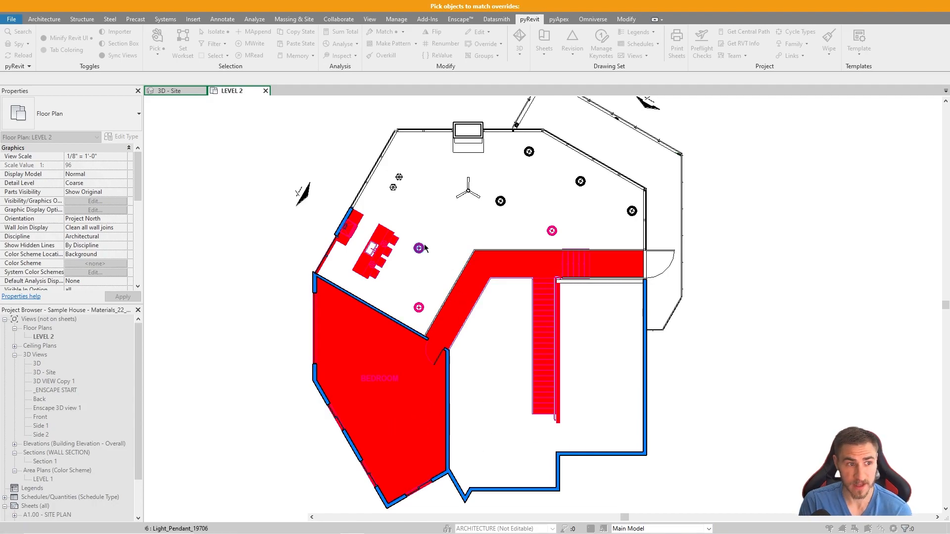
{"action": "left_click", "coordinate": [480, 196]}
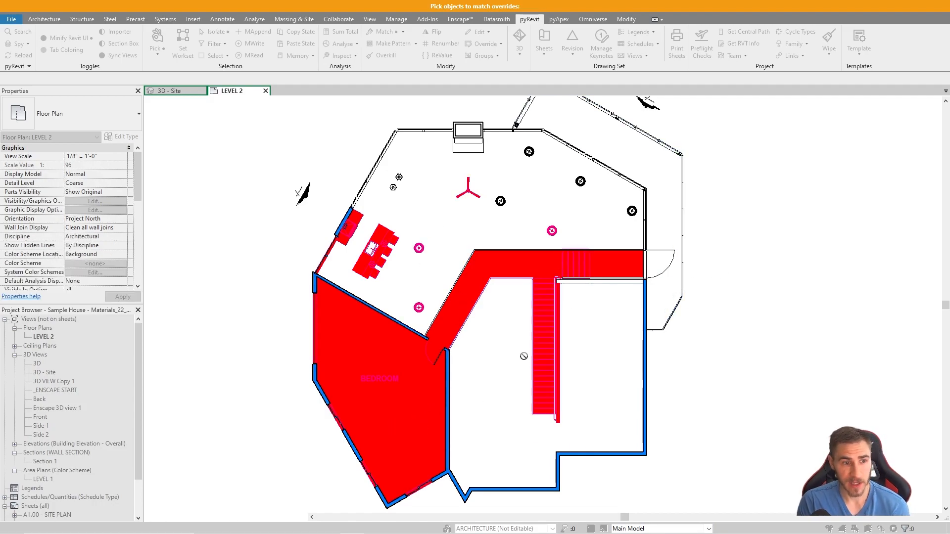
{"action": "key", "text": "Escape"}
Inspect the view-specific element graphics of the horizontal partition wall below the stairs.
{"action": "left_click", "coordinate": [589, 454]}
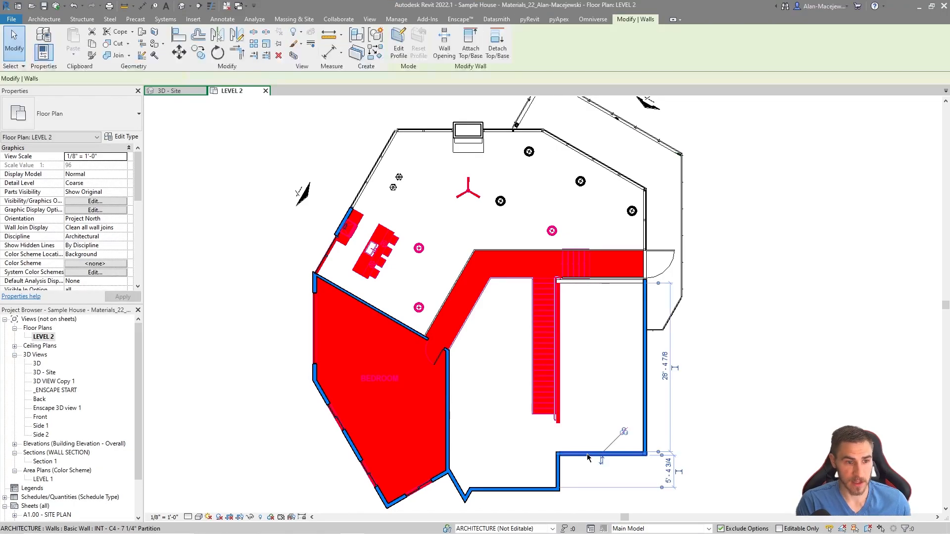
{"action": "left_click", "coordinate": [301, 44]}
{"action": "left_click", "coordinate": [305, 58]}
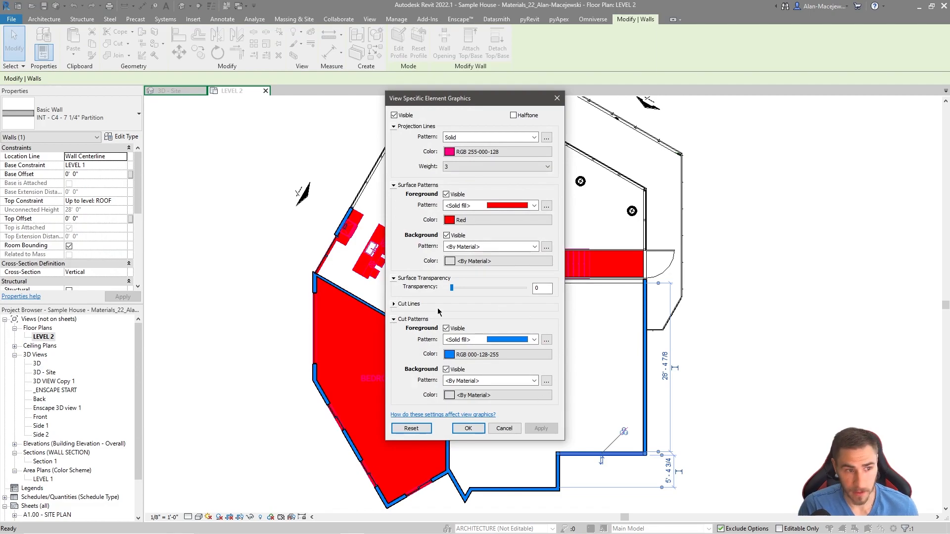
{"action": "left_click", "coordinate": [468, 428]}
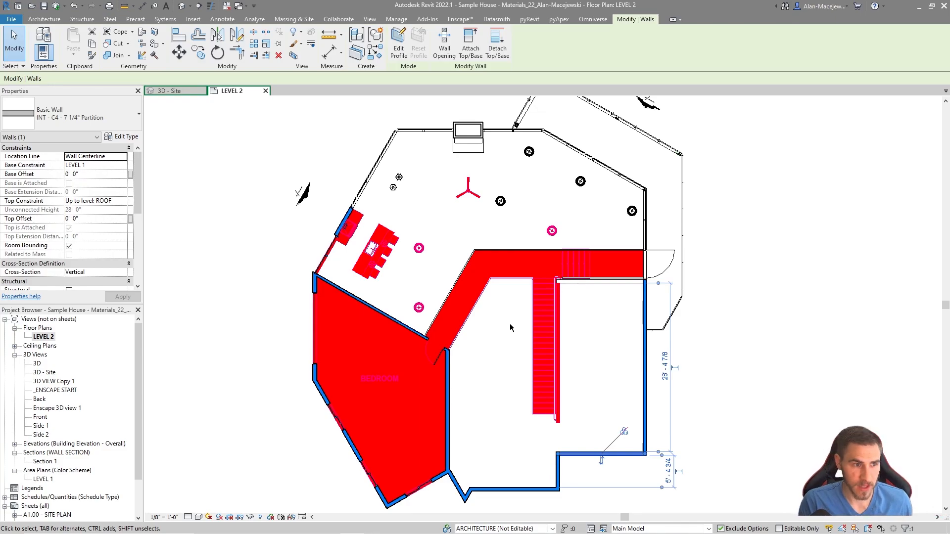
Check the pendant light beside the island for view-specific graphic overrides and clear the selection.
{"action": "left_click", "coordinate": [418, 248]}
{"action": "left_click", "coordinate": [300, 44]}
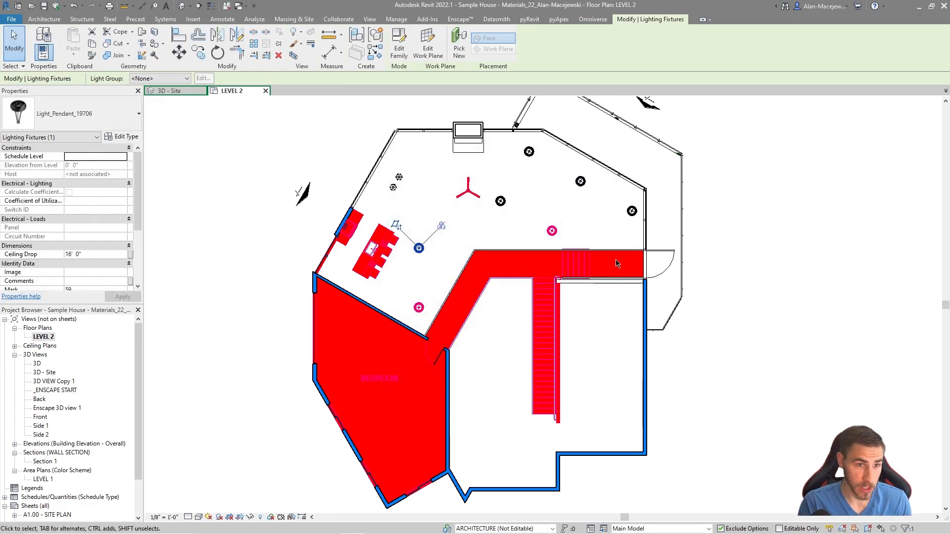
{"action": "middle_click_drag", "start_coordinate": [372, 331], "coordinate": [435, 340]}
{"action": "scroll", "coordinate": [435, 339], "scroll_direction": "down", "scroll_amount": 1}
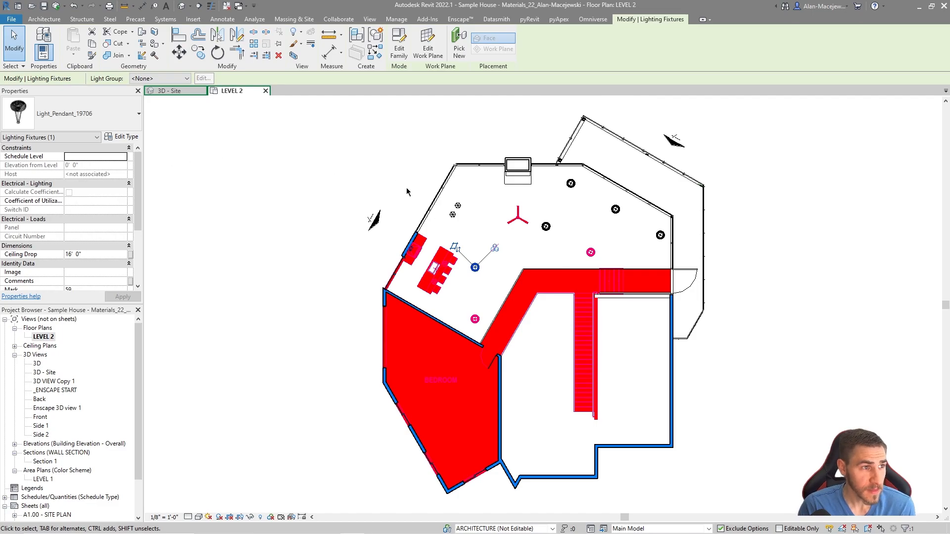
{"action": "middle_click_drag", "start_coordinate": [407, 190], "coordinate": [351, 173]}
{"action": "left_click", "coordinate": [352, 172]}
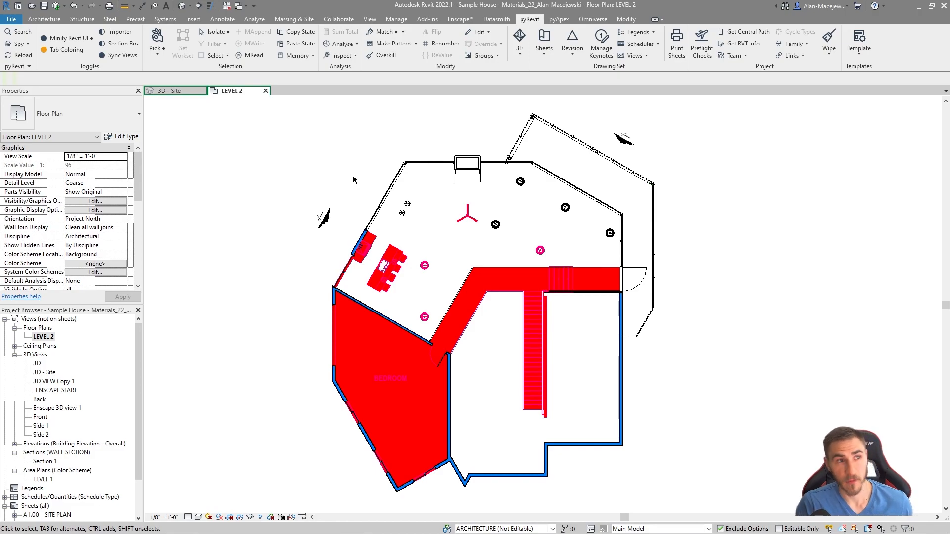
Enable the Text Position dimension override in pyRevit's Match options and save the options.
{"action": "left_click", "coordinate": [382, 32]}
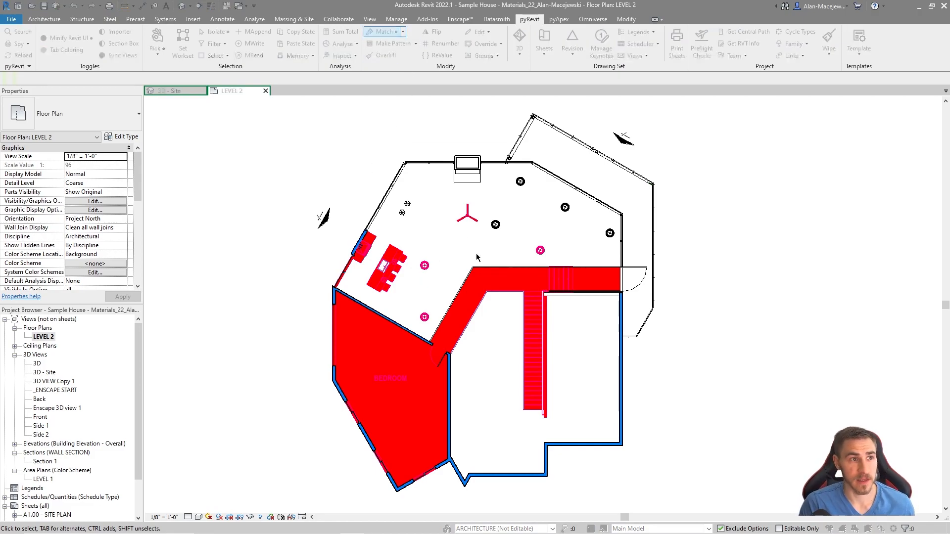
{"action": "left_click_drag", "start_coordinate": [463, 147], "coordinate": [742, 142]}
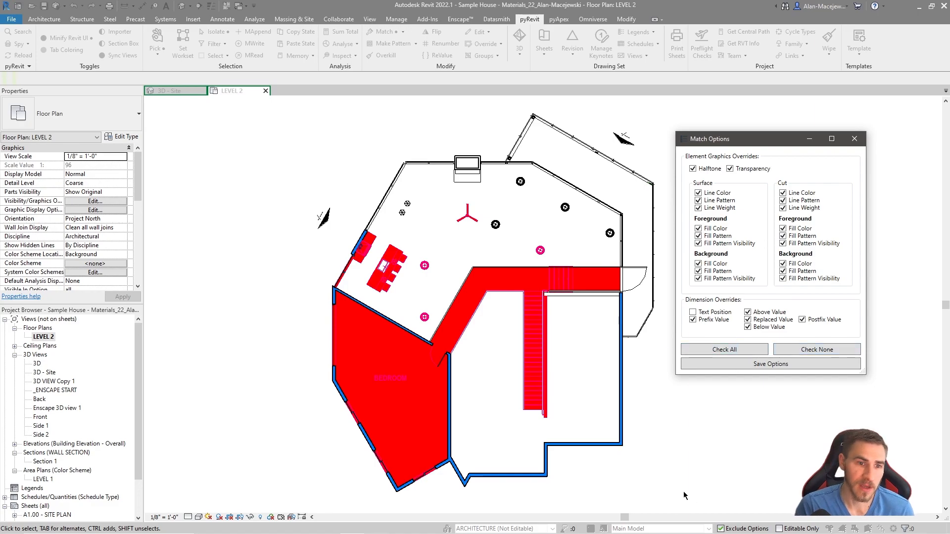
{"action": "left_click", "coordinate": [718, 315]}
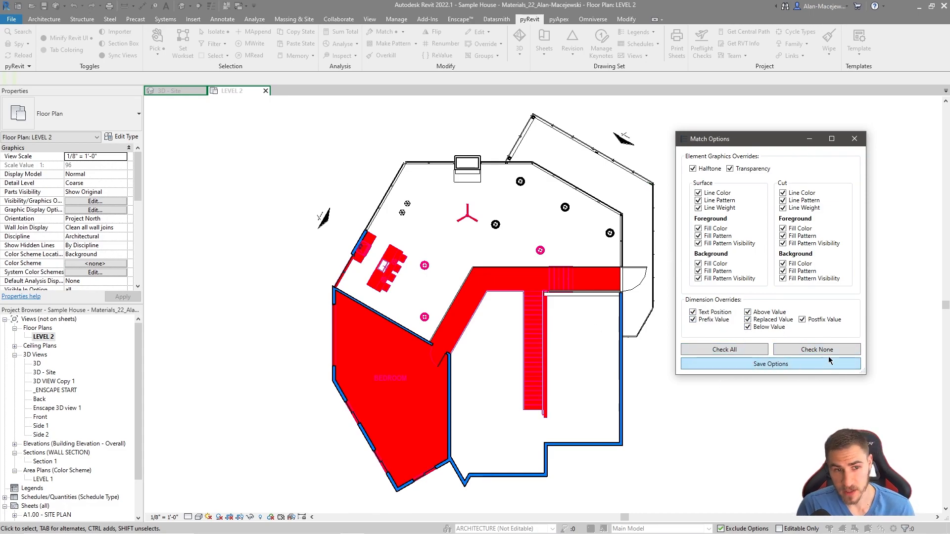
{"action": "left_click", "coordinate": [793, 369]}
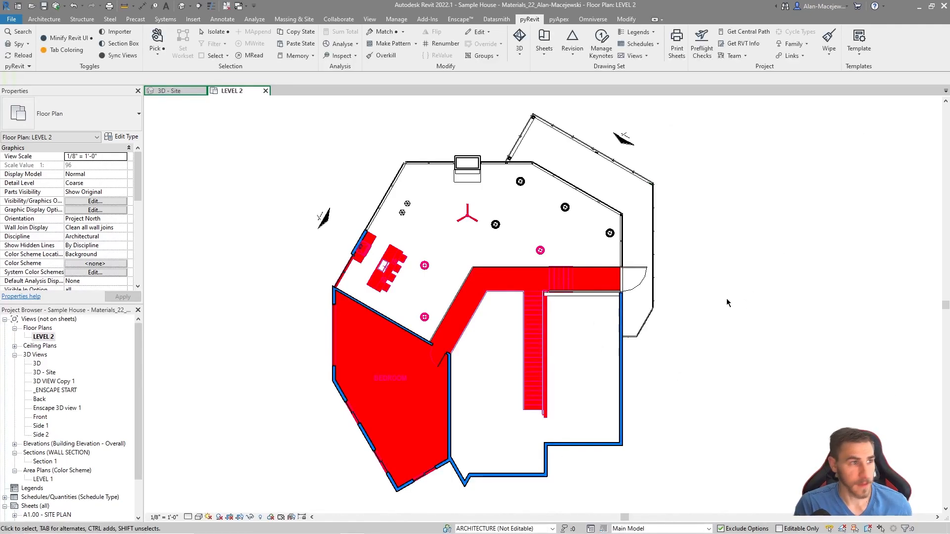
Place an aligned dimension from the horizontal wall below the stairs to the exterior deck's lower edge, picking individual references.
{"action": "left_click", "coordinate": [142, 6]}
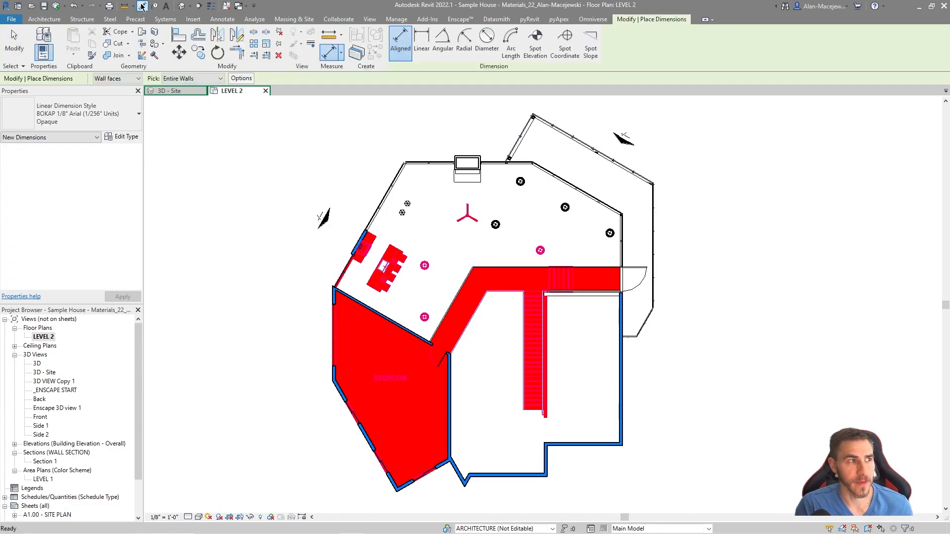
{"action": "left_click", "coordinate": [597, 445]}
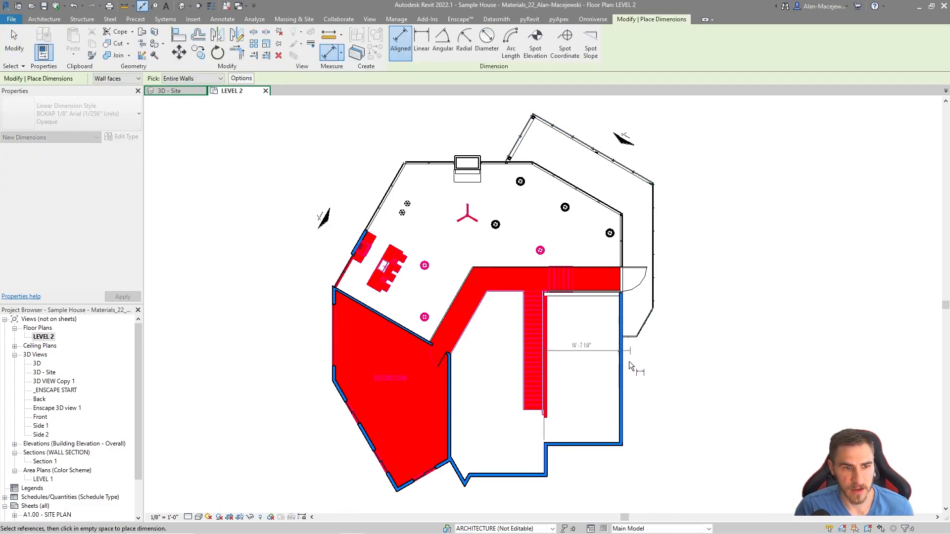
{"action": "key", "text": "Escape"}
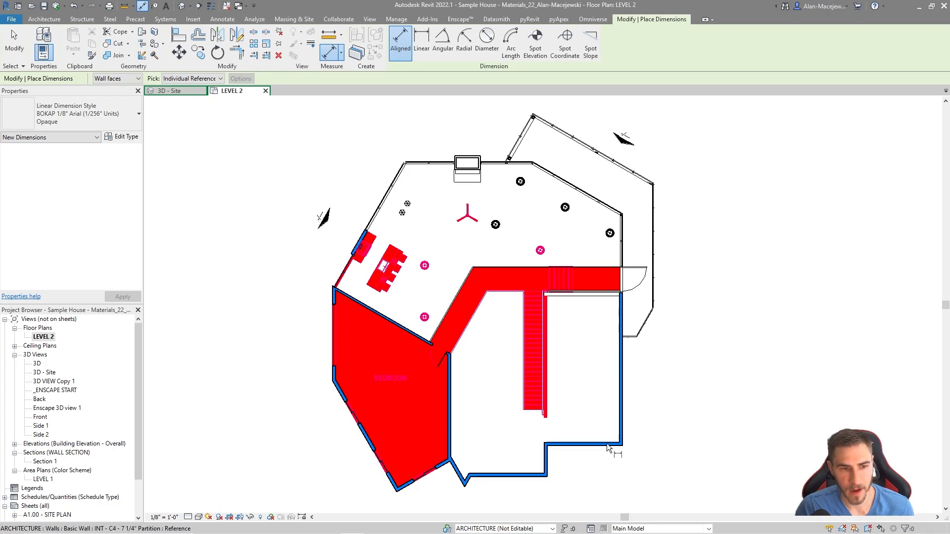
{"action": "left_click", "coordinate": [607, 446]}
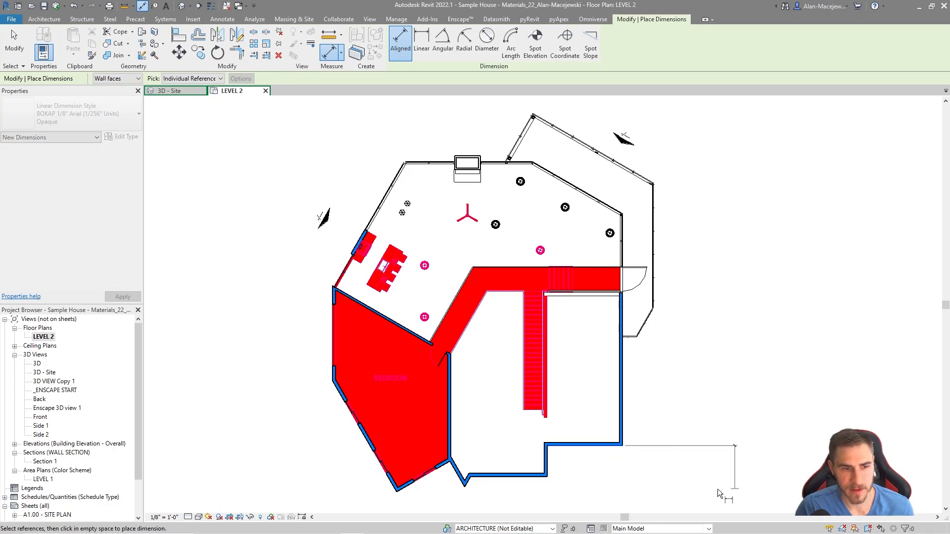
{"action": "left_click", "coordinate": [636, 339]}
{"action": "left_click", "coordinate": [697, 326]}
Add an aligned dimension across the jog between the two horizontal walls below the stairs.
{"action": "left_click", "coordinate": [604, 446]}
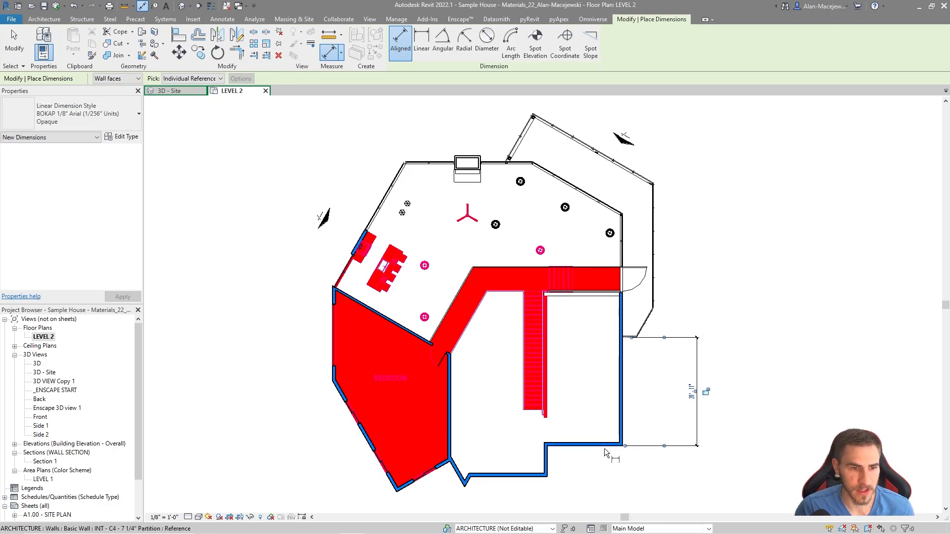
{"action": "left_click", "coordinate": [527, 476]}
{"action": "left_click", "coordinate": [598, 474]}
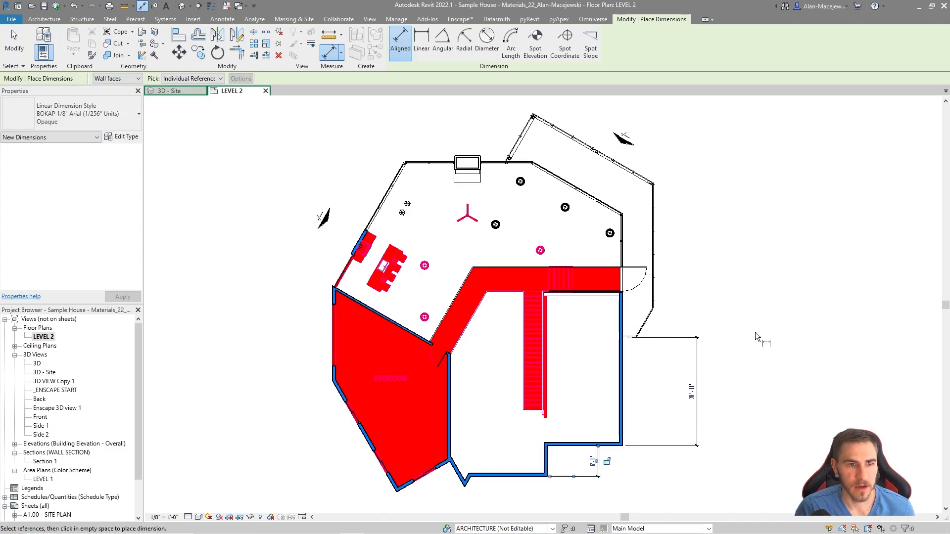
Dimension the horizontal distance from the stair's edge to the vertical exterior wall and finish dimensioning.
{"action": "left_click", "coordinate": [544, 389]}
{"action": "left_click", "coordinate": [619, 380]}
{"action": "left_click", "coordinate": [594, 394]}
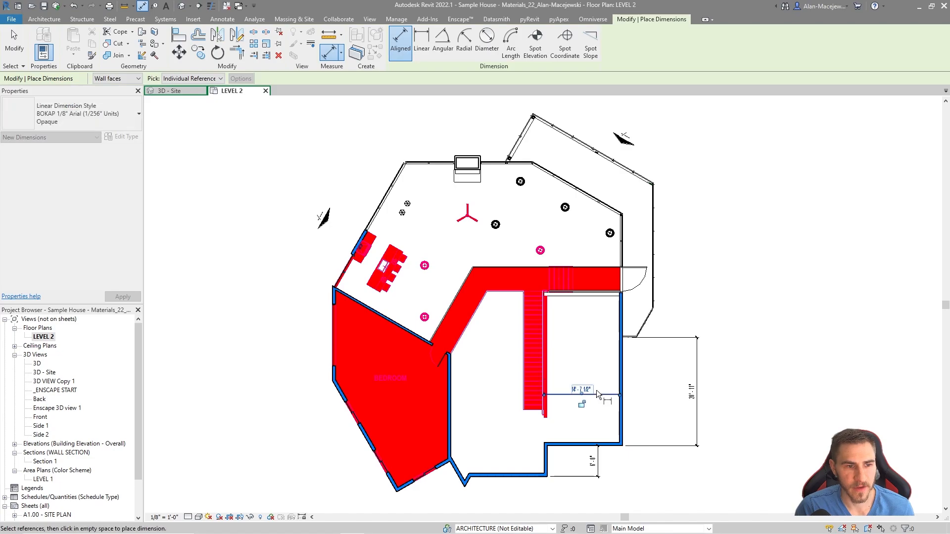
{"action": "key", "text": "Escape"}
{"action": "key", "text": "Escape"}
Replace the displayed value of the dimension between the deck edge and the lower wall with the text FIELD VERIFY.
{"action": "scroll", "coordinate": [671, 417], "scroll_direction": "up", "scroll_amount": 1}
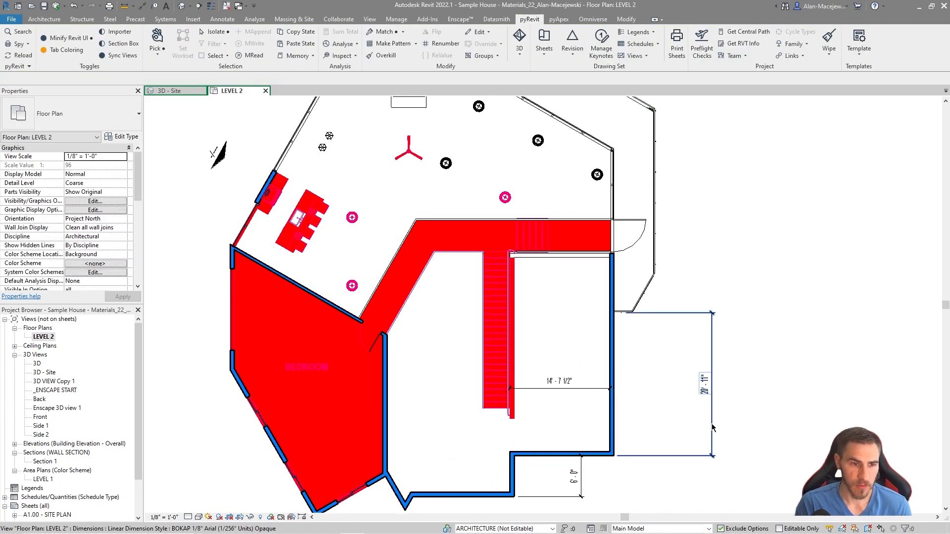
{"action": "scroll", "coordinate": [671, 417], "scroll_direction": "up", "scroll_amount": 1}
{"action": "left_click_drag", "start_coordinate": [711, 426], "coordinate": [687, 430]}
{"action": "scroll", "coordinate": [680, 433], "scroll_direction": "up", "scroll_amount": 1}
{"action": "middle_click_drag", "start_coordinate": [712, 420], "coordinate": [763, 400]}
{"action": "left_click", "coordinate": [733, 354]}
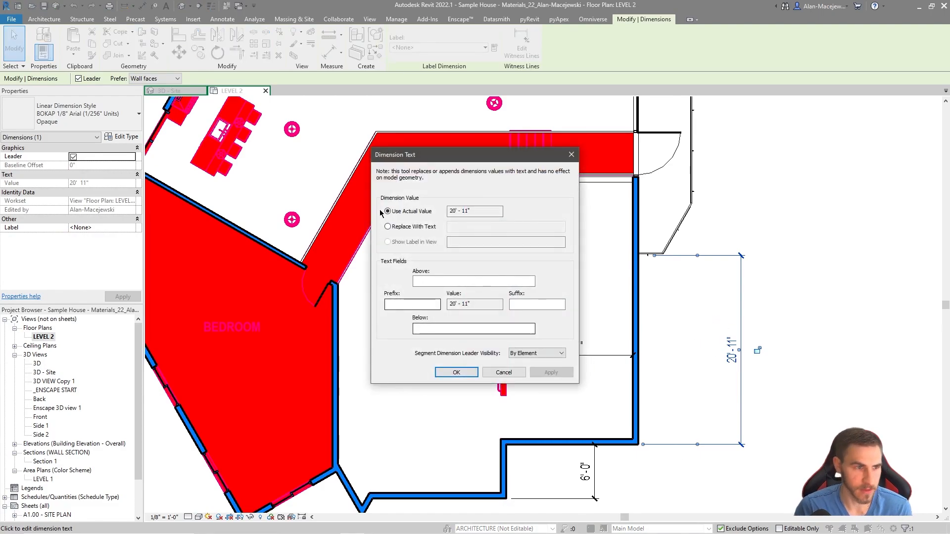
{"action": "left_click", "coordinate": [388, 227]}
{"action": "type", "text": "FIELD VERIFY"}
{"action": "key", "text": "Return"}
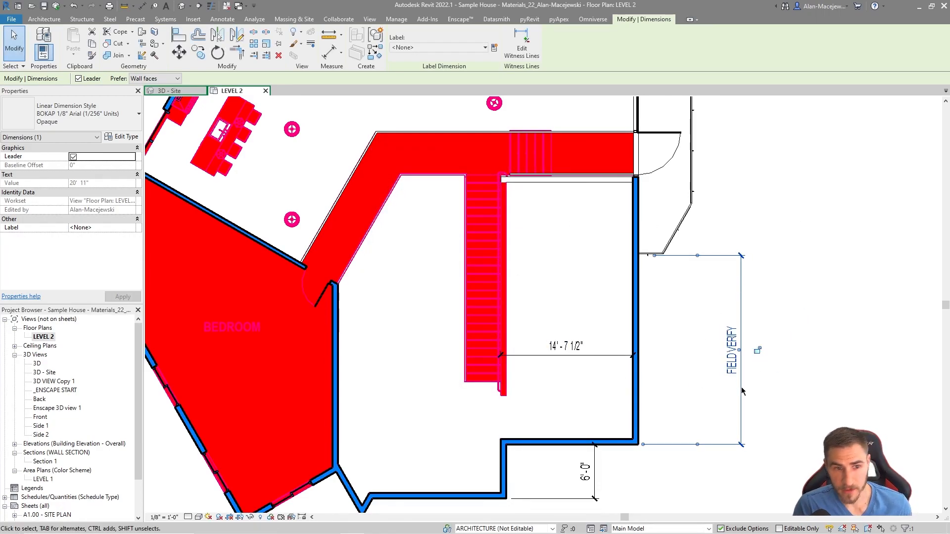
Shift the FIELD VERIFY text upward along its dimension line and pull the stair-to-wall dimension's text outside the building beyond the deck.
{"action": "left_click_drag", "start_coordinate": [738, 350], "coordinate": [738, 299]}
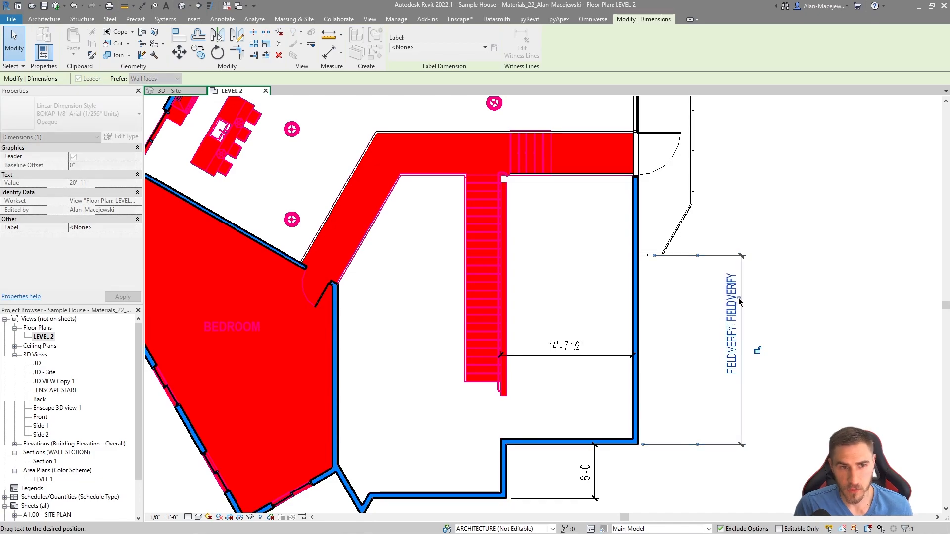
{"action": "left_click", "coordinate": [568, 351]}
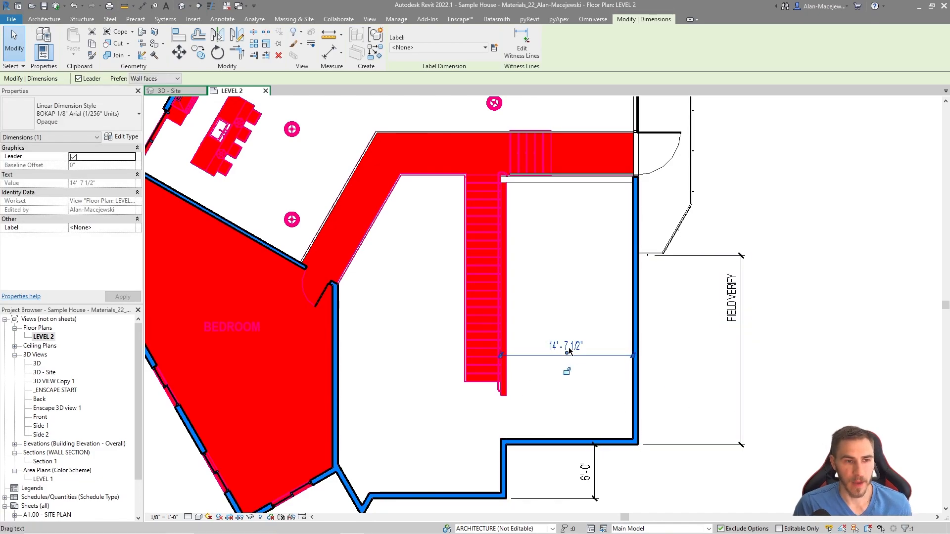
{"action": "left_click_drag", "start_coordinate": [568, 355], "coordinate": [845, 143]}
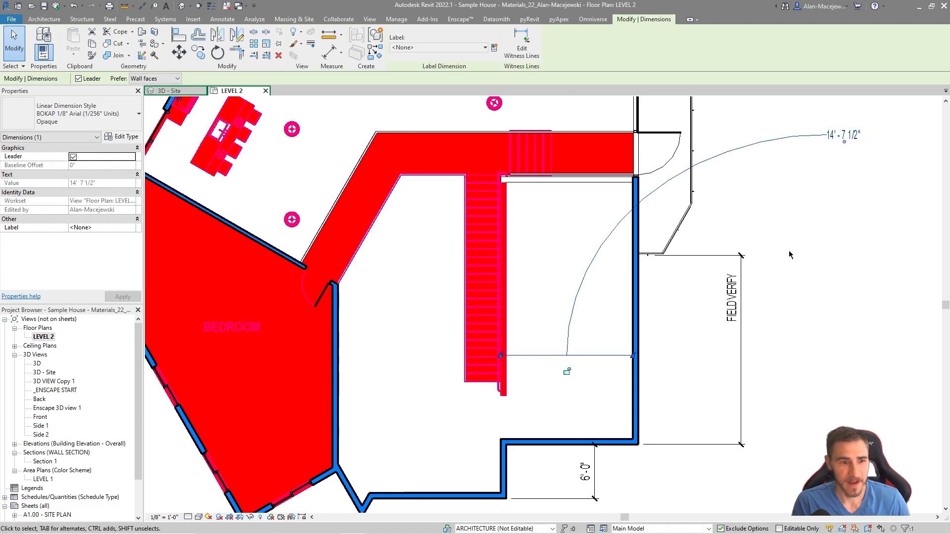
{"action": "left_click", "coordinate": [744, 244]}
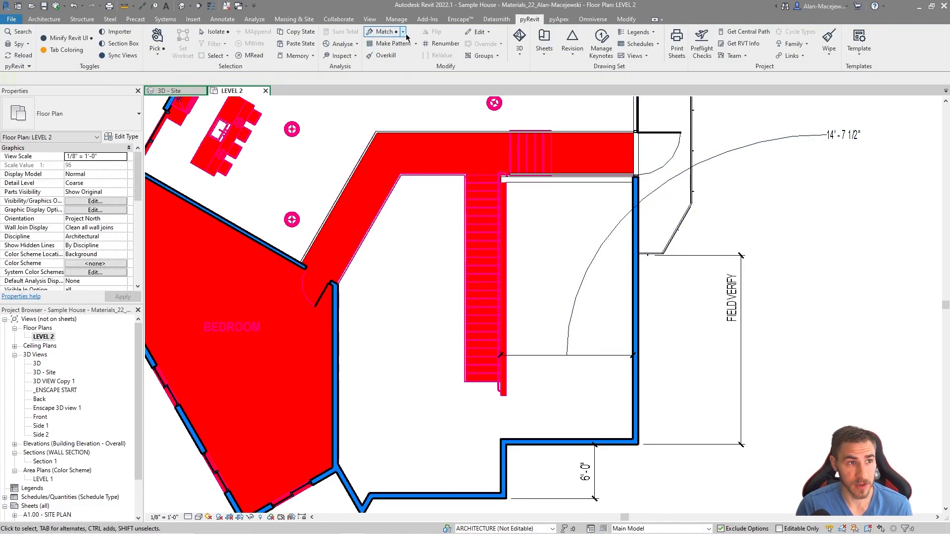
Use pyRevit's Match to copy the wall jog dimension's overrides onto the stair-to-wall dimension and the FIELD VERIFY dimension.
{"action": "left_click", "coordinate": [390, 34]}
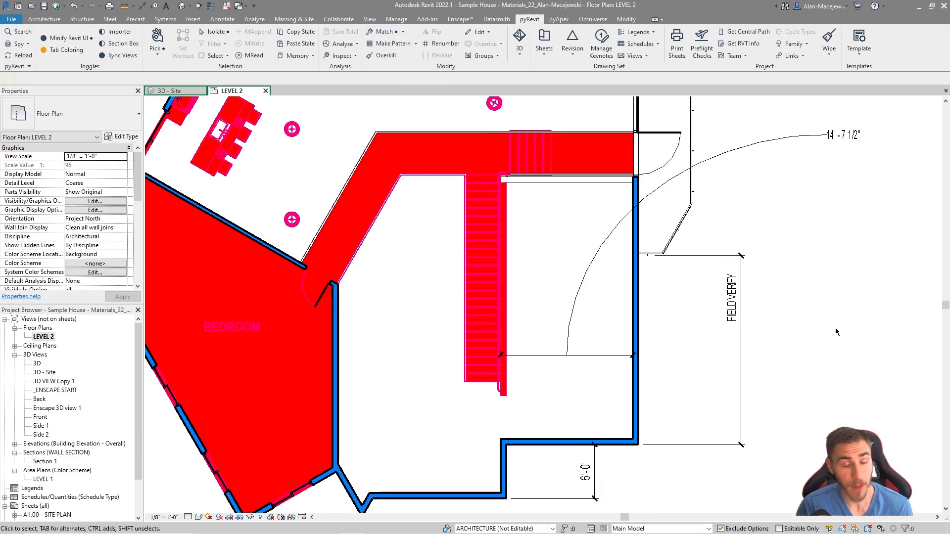
{"action": "left_click", "coordinate": [389, 34]}
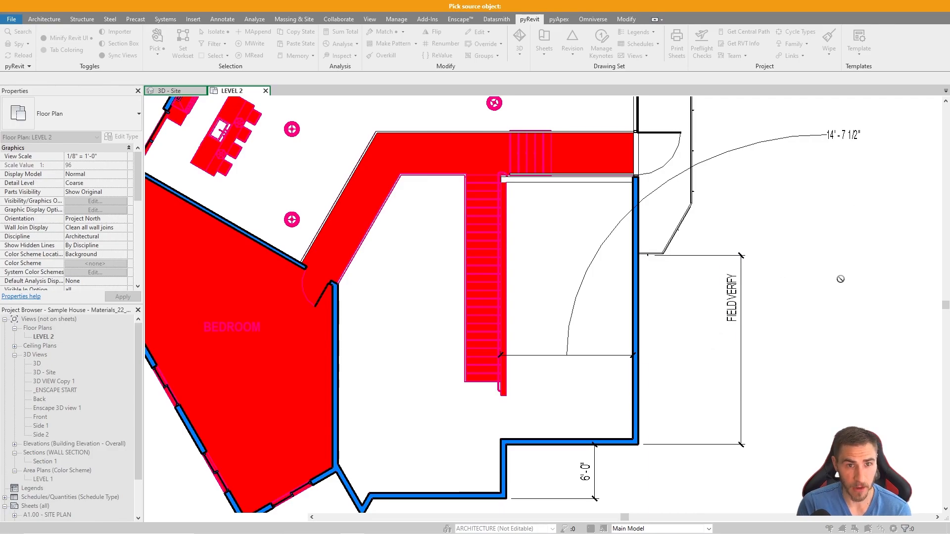
{"action": "left_click", "coordinate": [591, 480]}
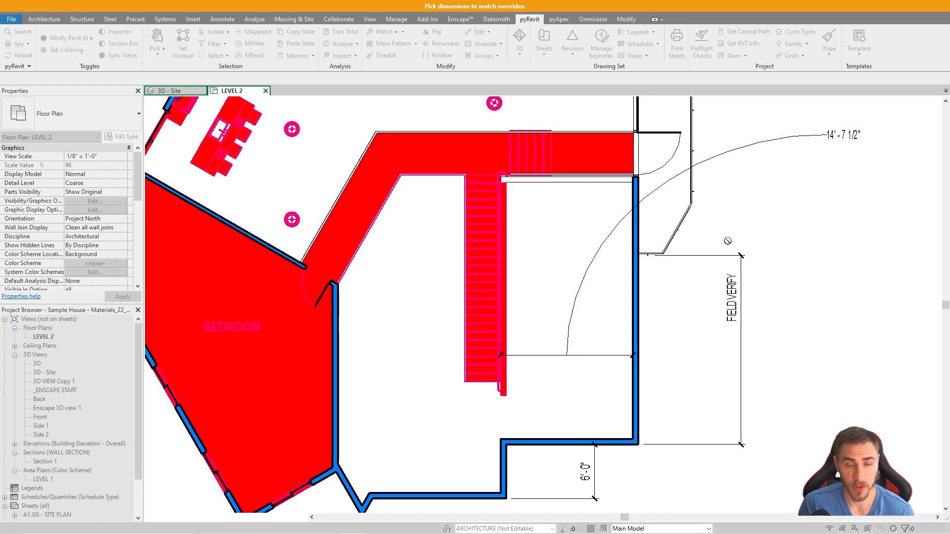
{"action": "left_click", "coordinate": [847, 141]}
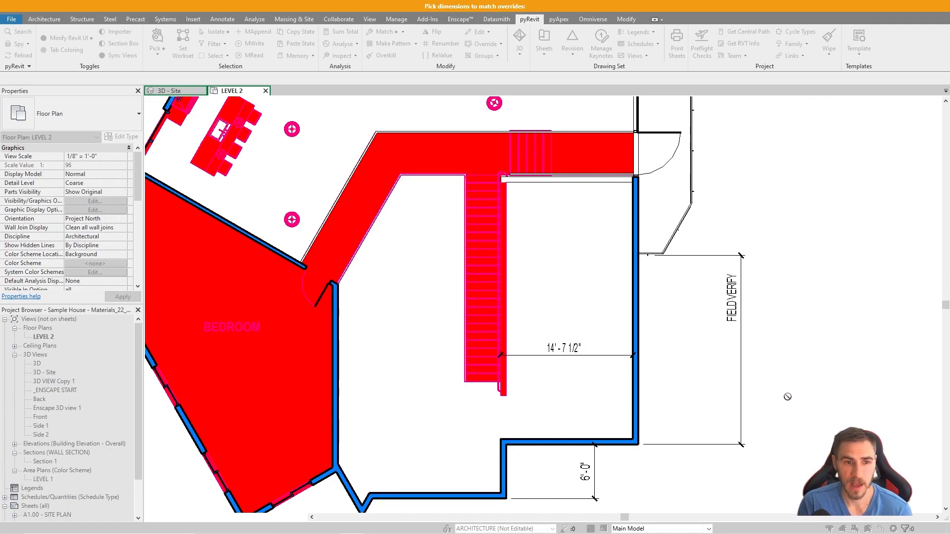
{"action": "left_click", "coordinate": [732, 317]}
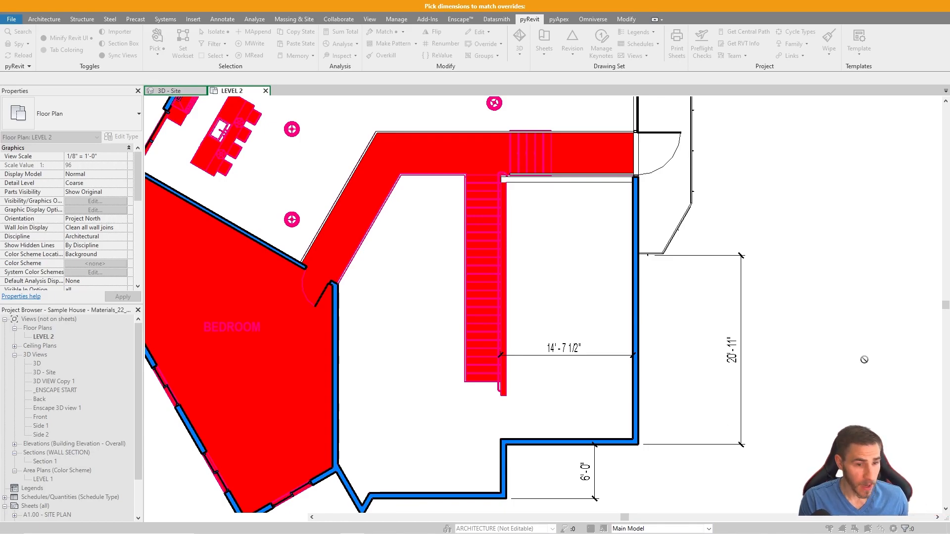
{"action": "left_click", "coordinate": [718, 354]}
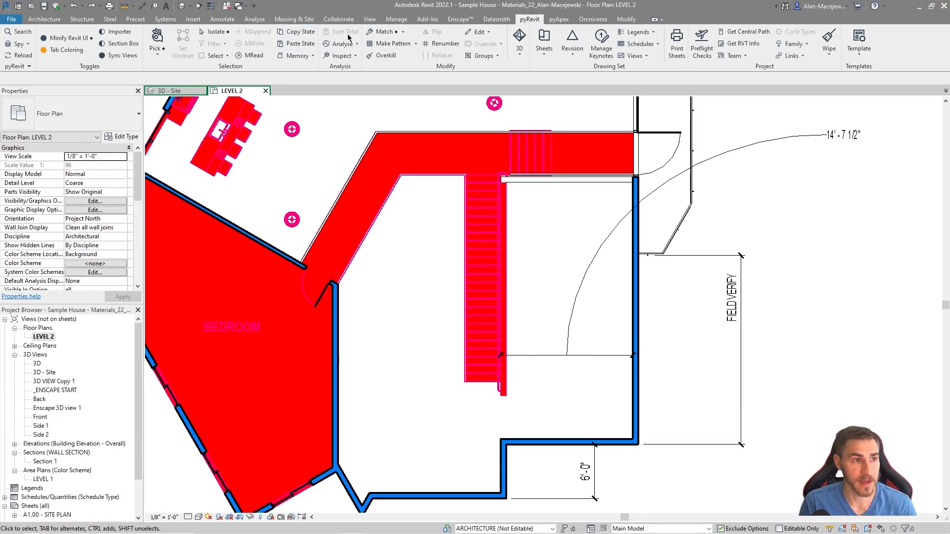
Use pyRevit's Match to copy the stair-to-wall dimension's offset text position onto the wall jog dimension.
{"action": "left_click", "coordinate": [381, 32]}
{"action": "left_click", "coordinate": [828, 138]}
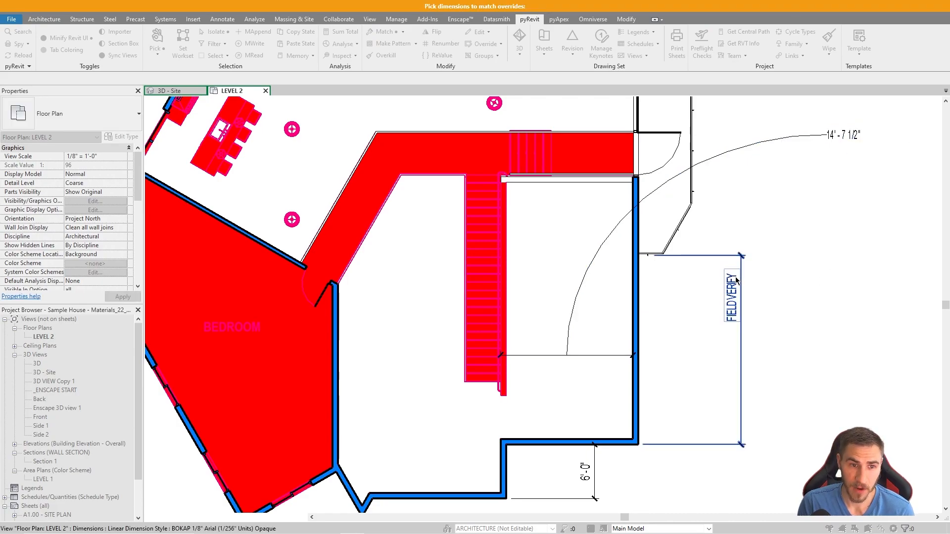
{"action": "middle_click_drag", "start_coordinate": [603, 483], "coordinate": [565, 374]}
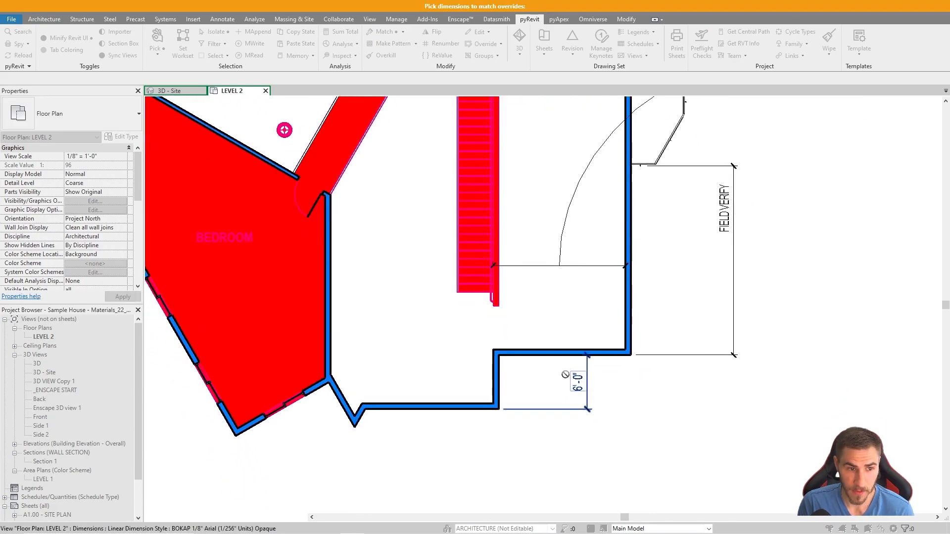
{"action": "left_click", "coordinate": [588, 393]}
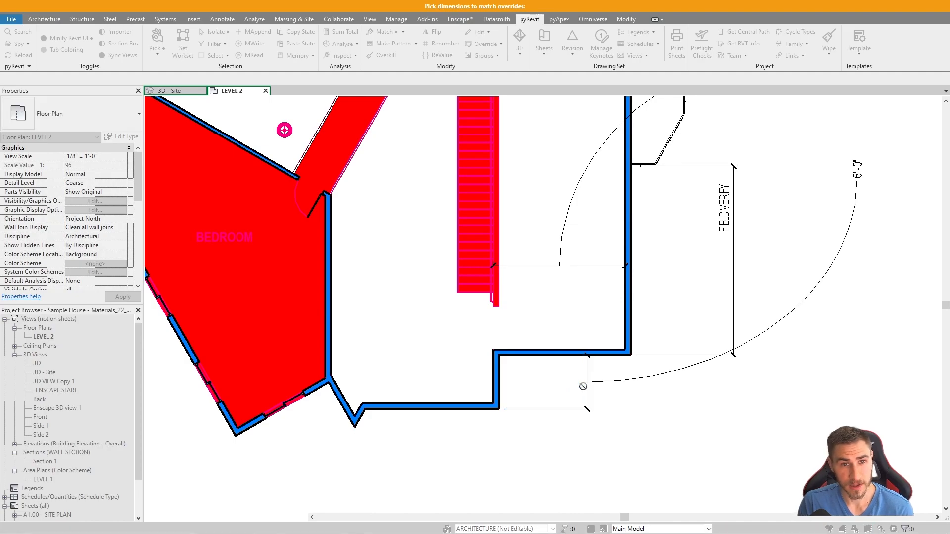
Copy the stair-to-wall dimension's offset text position and overrides onto the FIELD VERIFY dimension with the running Match command.
{"action": "scroll", "coordinate": [587, 391], "scroll_direction": "down", "scroll_amount": 2}
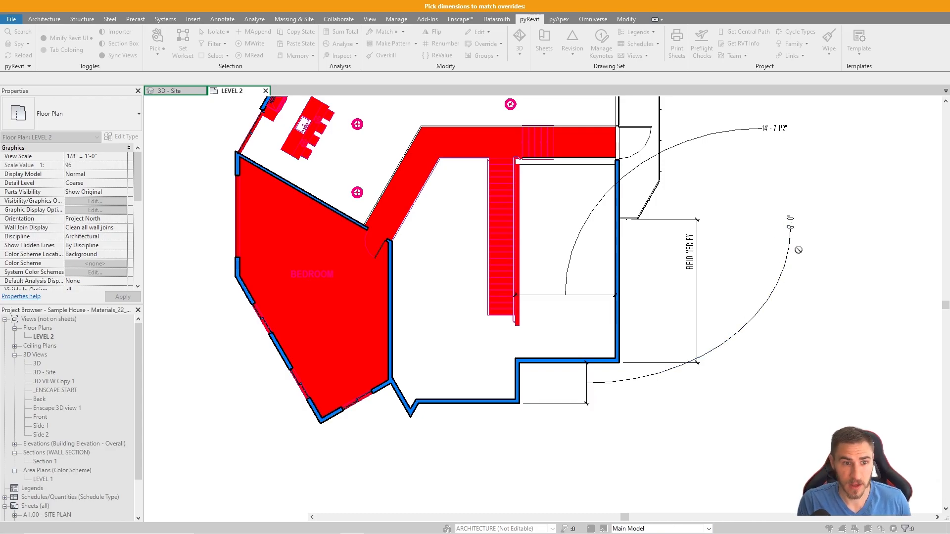
{"action": "left_click", "coordinate": [693, 255]}
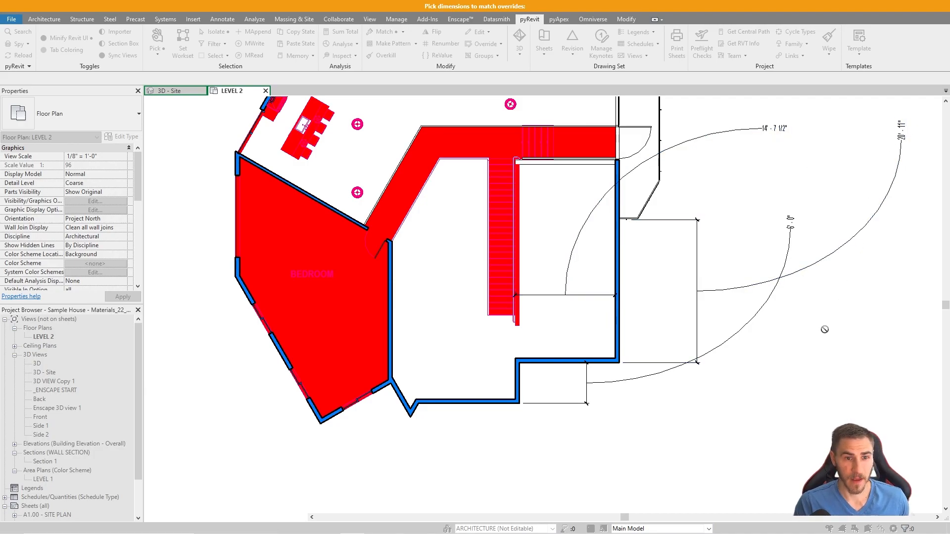
{"action": "key", "text": "Escape"}
Undo the matches on the FIELD VERIFY and wall jog dimensions.
{"action": "key", "text": "ctrl+z"}
{"action": "key", "text": "ctrl+z"}
{"action": "scroll", "coordinate": [787, 280], "scroll_direction": "up", "scroll_amount": 1}
{"action": "middle_click_drag", "start_coordinate": [786, 280], "coordinate": [853, 245]}
{"action": "middle_click_drag", "start_coordinate": [731, 295], "coordinate": [660, 386]}
{"action": "scroll", "coordinate": [659, 386], "scroll_direction": "down", "scroll_amount": 1}
{"action": "scroll", "coordinate": [666, 306], "scroll_direction": "up", "scroll_amount": 1}
{"action": "middle_click_drag", "start_coordinate": [666, 306], "coordinate": [747, 280]}
{"action": "key", "text": "ctrl+z"}
{"action": "key", "text": "ctrl+y"}
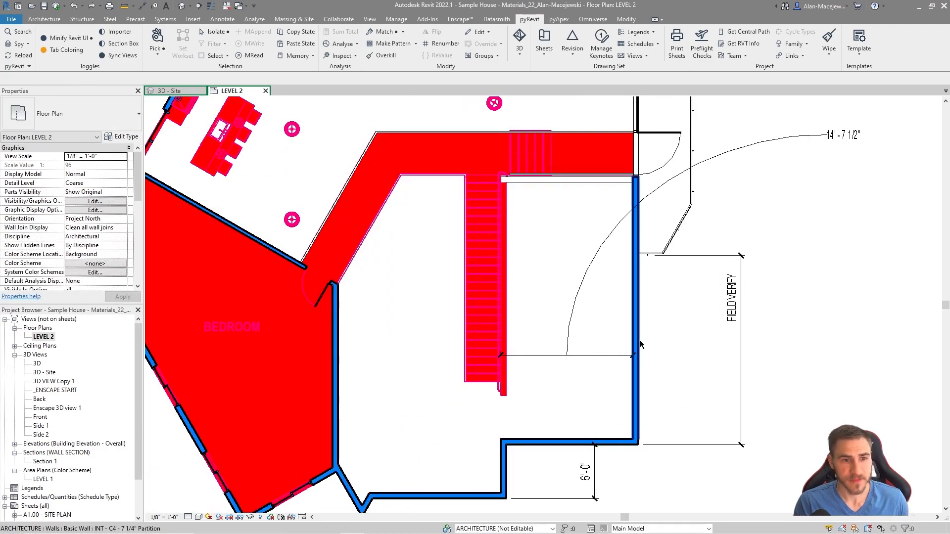
Use pyRevit's Match to copy the FIELD VERIFY text override onto the stair-to-wall dimension and the wall jog dimension.
{"action": "scroll", "coordinate": [635, 349], "scroll_direction": "down", "scroll_amount": 1}
{"action": "left_click", "coordinate": [300, 33]}
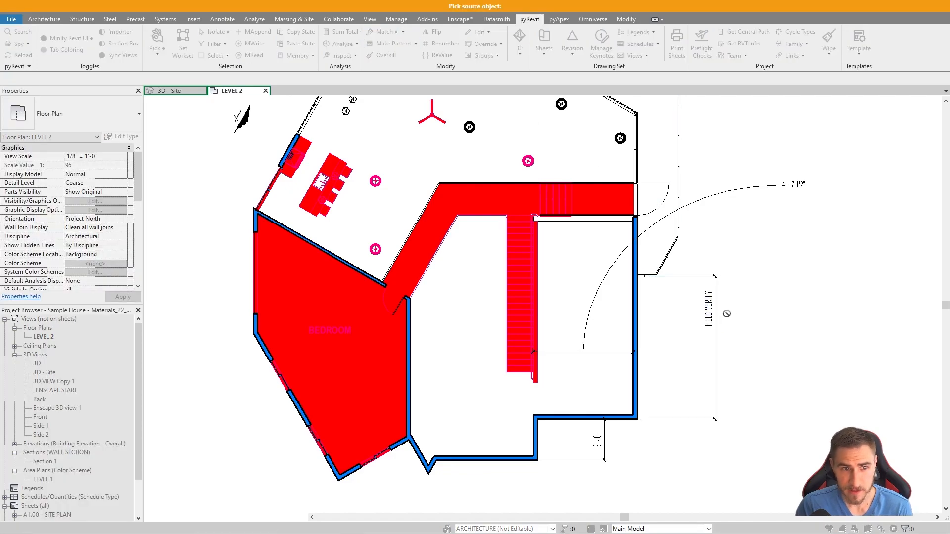
{"action": "left_click", "coordinate": [707, 316]}
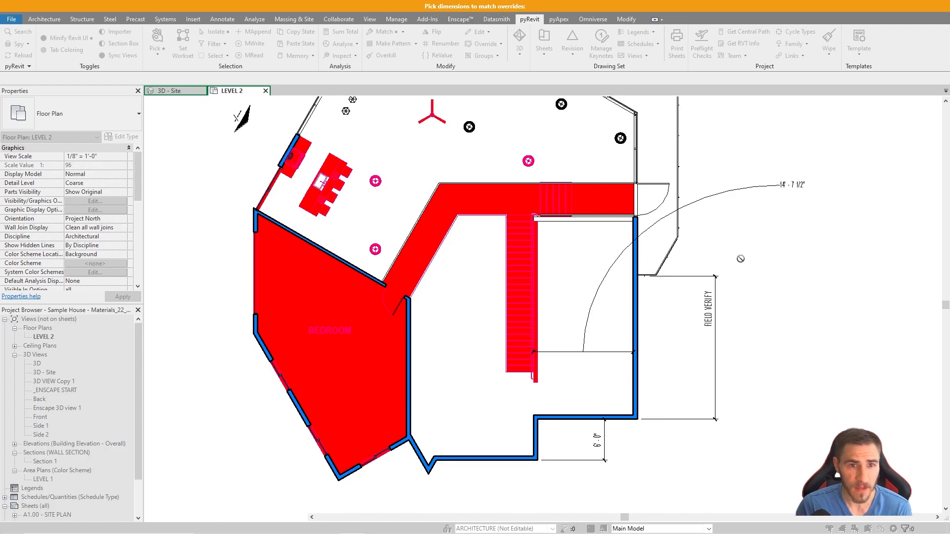
{"action": "left_click", "coordinate": [798, 188]}
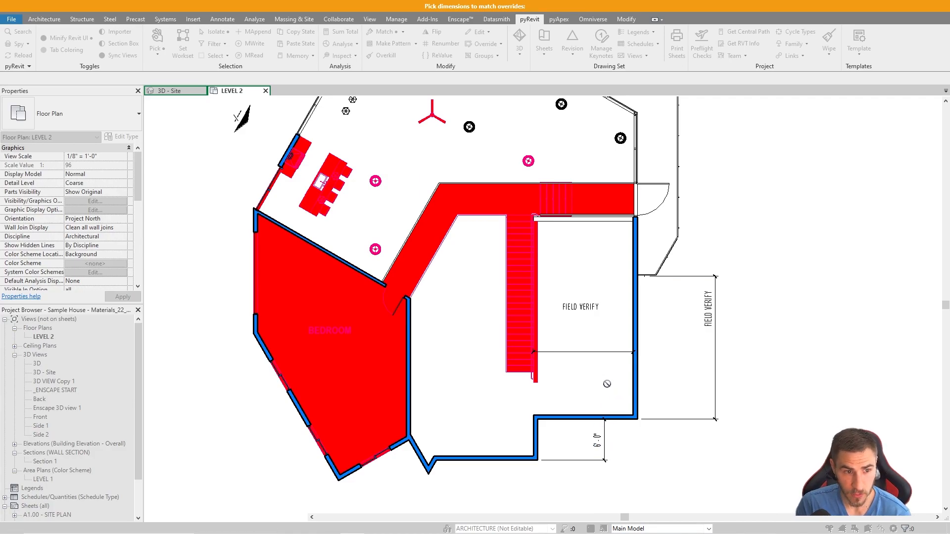
{"action": "left_click", "coordinate": [602, 443]}
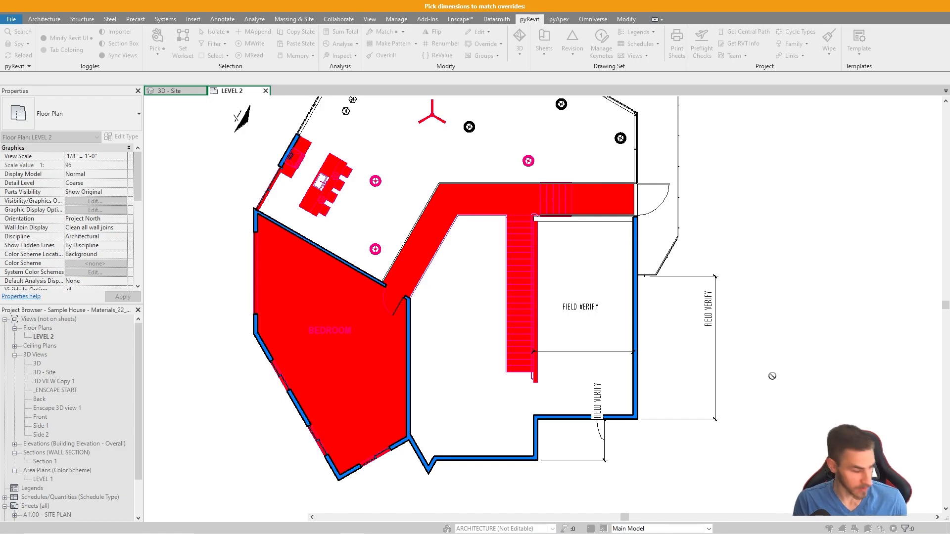
{"action": "key", "text": "Escape"}
Undo the FIELD VERIFY matches on the stair-to-wall and wall jog dimensions and leave their text unedited.
{"action": "key", "text": "ctrl+z"}
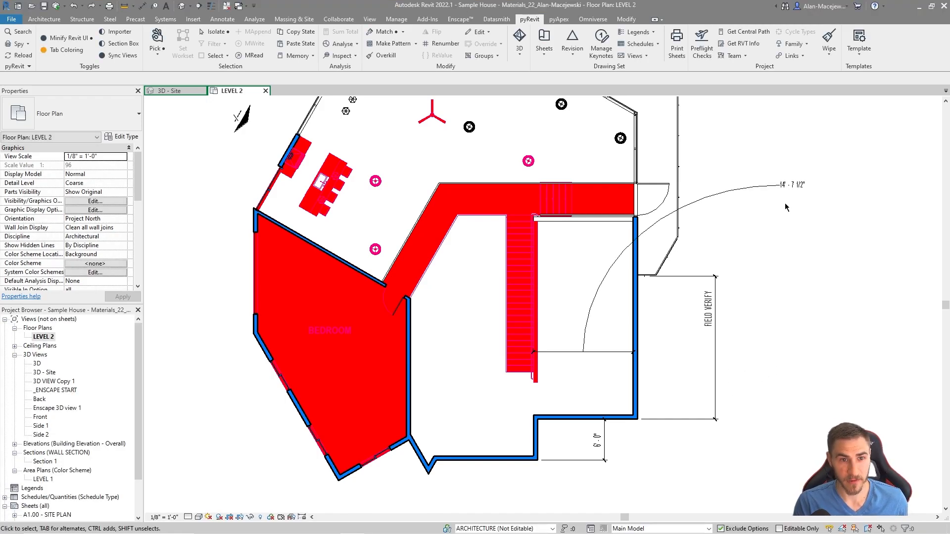
{"action": "left_click", "coordinate": [797, 187]}
{"action": "left_click", "coordinate": [798, 187]}
{"action": "left_click", "coordinate": [388, 227]}
{"action": "key", "text": "Escape"}
{"action": "key", "text": "Escape"}
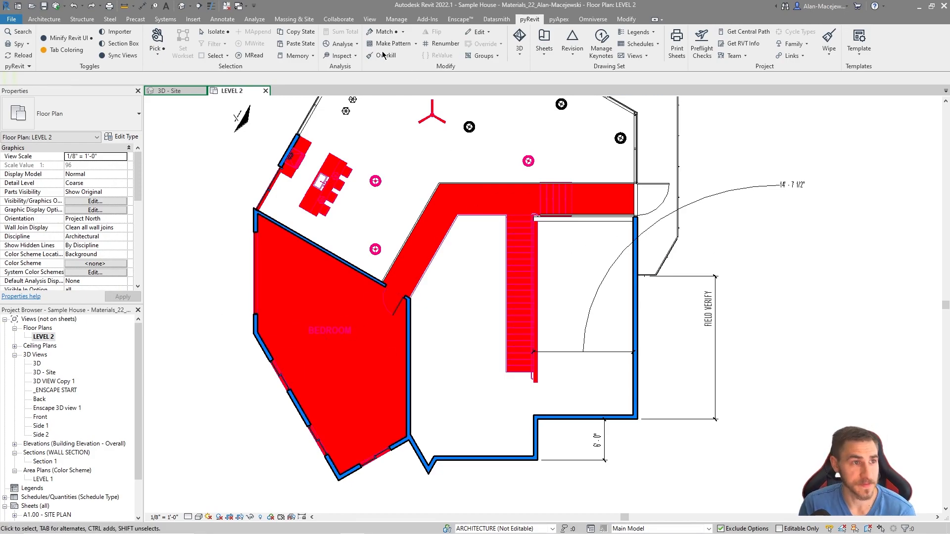
Switch to the 3D - Site view, focused on the low wing beside the two-storey wall.
{"action": "left_click", "coordinate": [402, 31]}
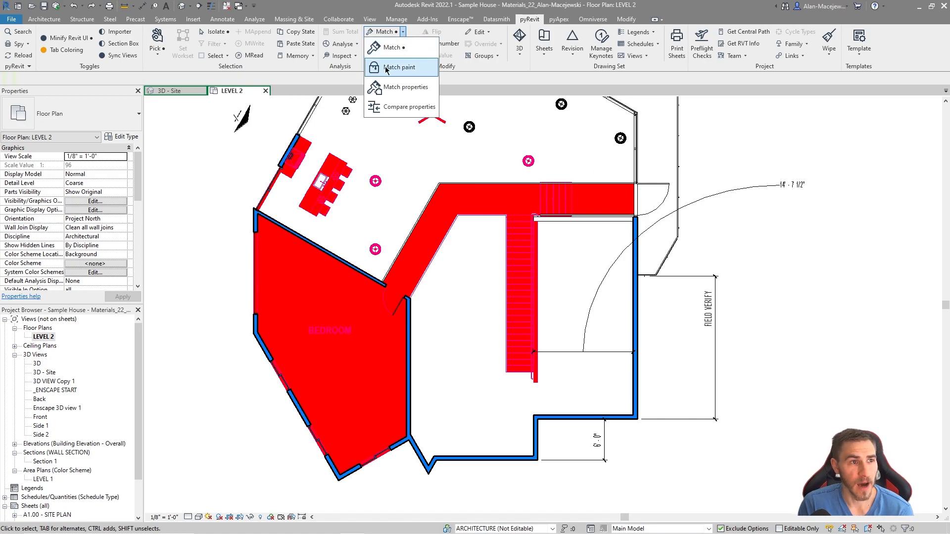
{"action": "left_click", "coordinate": [420, 69]}
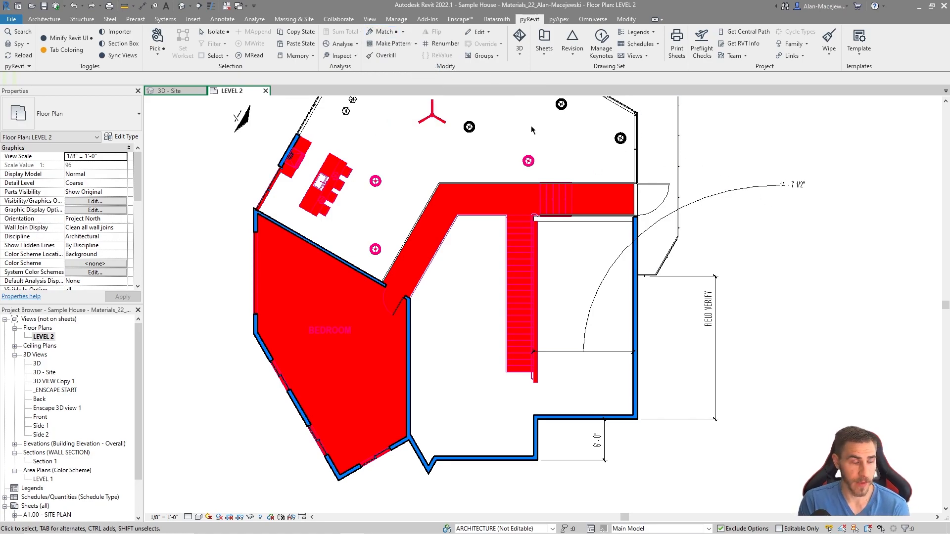
{"action": "left_click", "coordinate": [192, 91]}
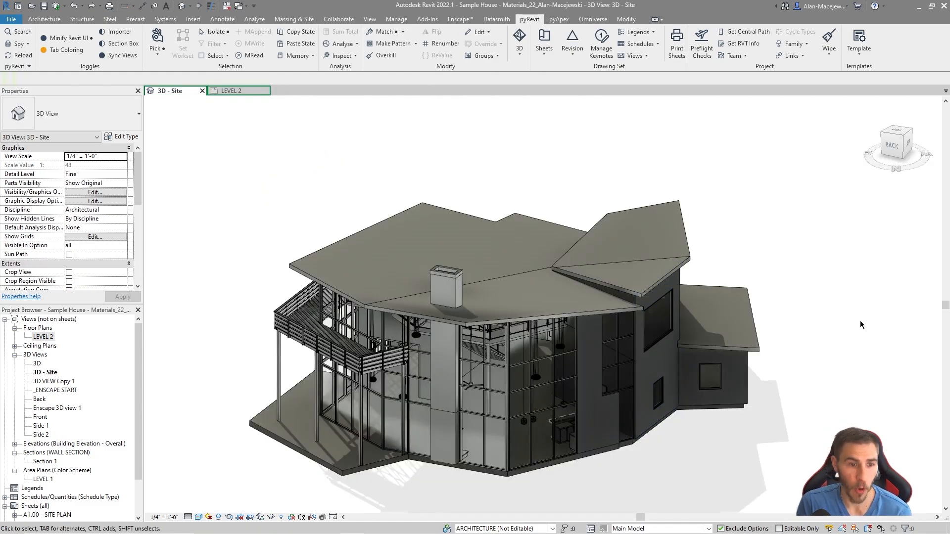
{"action": "scroll", "coordinate": [593, 403], "scroll_direction": "up", "scroll_amount": 5}
{"action": "scroll", "coordinate": [664, 361], "scroll_direction": "up", "scroll_amount": 3}
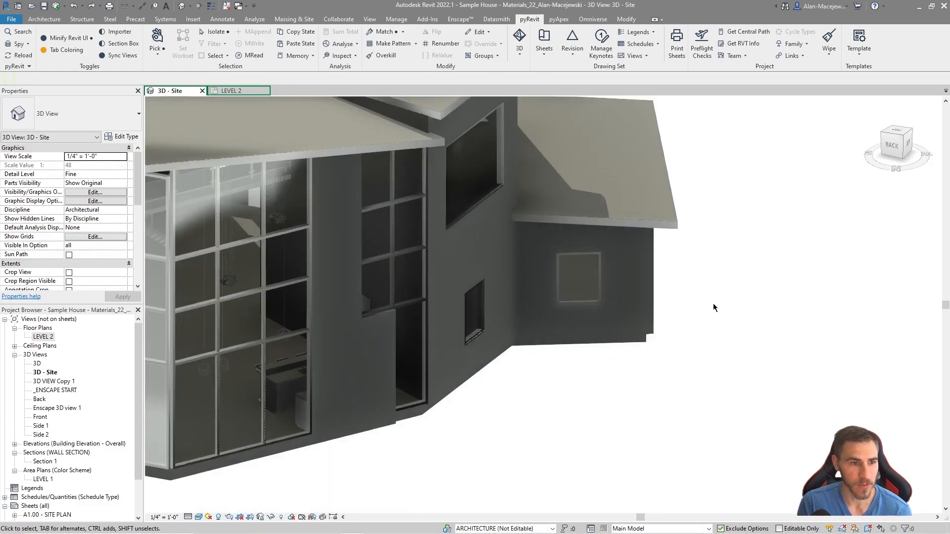
{"action": "middle_click_drag", "start_coordinate": [708, 296], "coordinate": [739, 370]}
{"action": "scroll", "coordinate": [649, 434], "scroll_direction": "up", "scroll_amount": 1}
{"action": "middle_click_drag", "start_coordinate": [635, 433], "coordinate": [630, 383]}
{"action": "scroll", "coordinate": [645, 419], "scroll_direction": "down", "scroll_amount": 1}
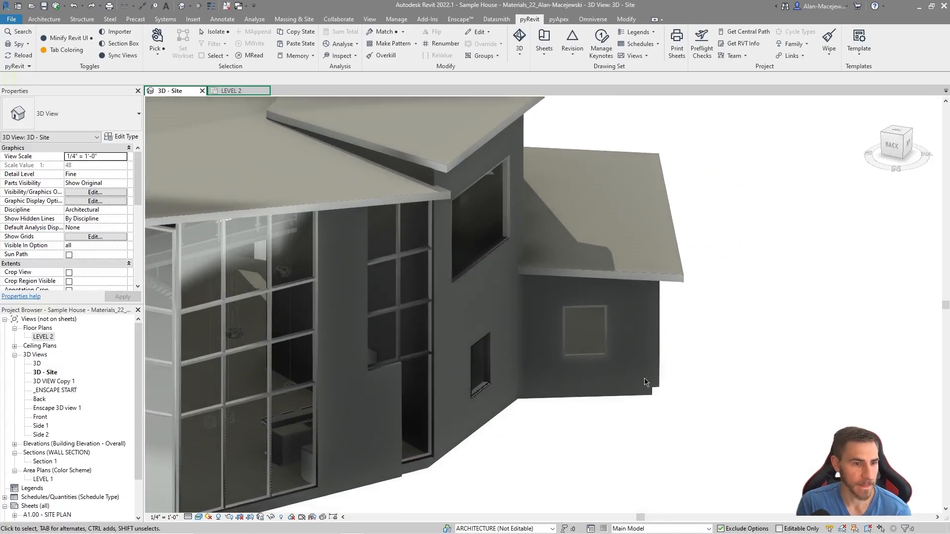
Paint the low wing's exterior wall face around the single window with the _PAINT material.
{"action": "left_click", "coordinate": [625, 18]}
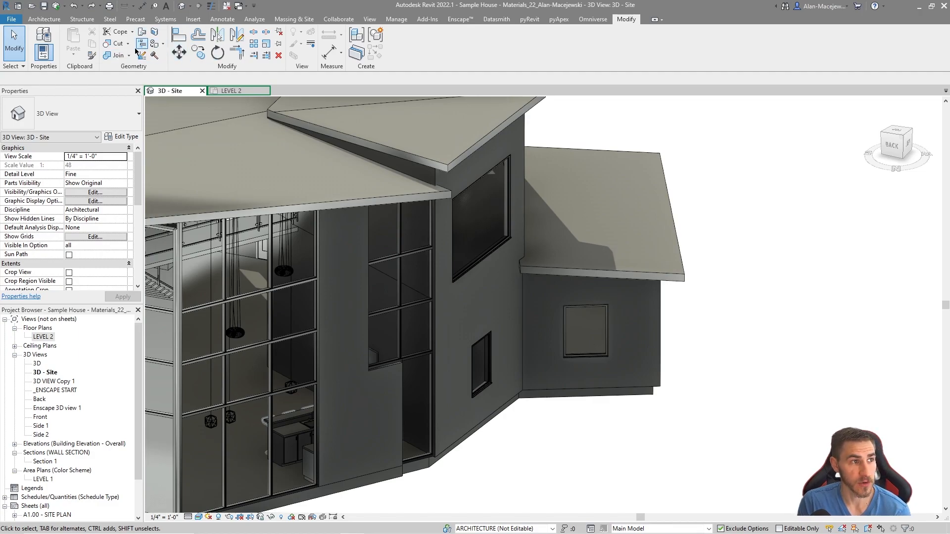
{"action": "key", "text": "p"}
{"action": "key", "text": "t"}
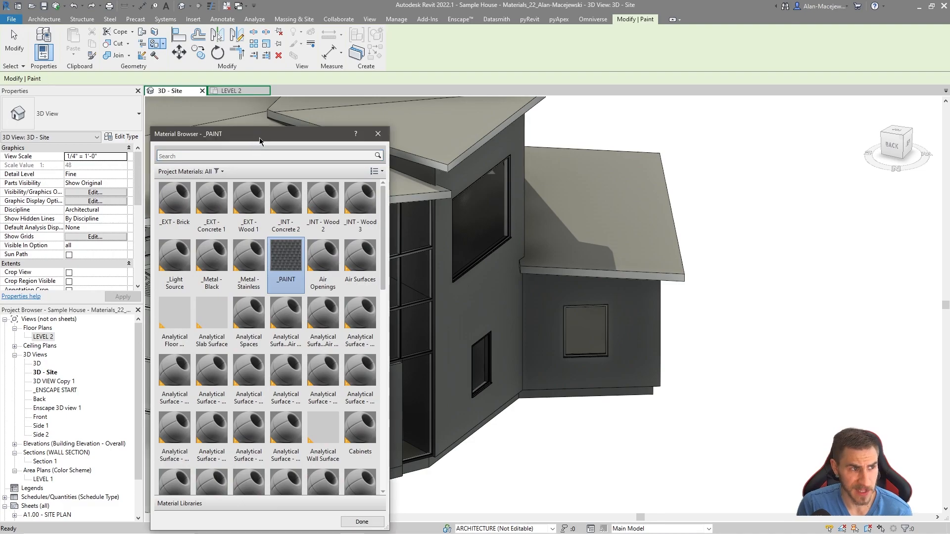
{"action": "left_click_drag", "start_coordinate": [258, 138], "coordinate": [230, 105]}
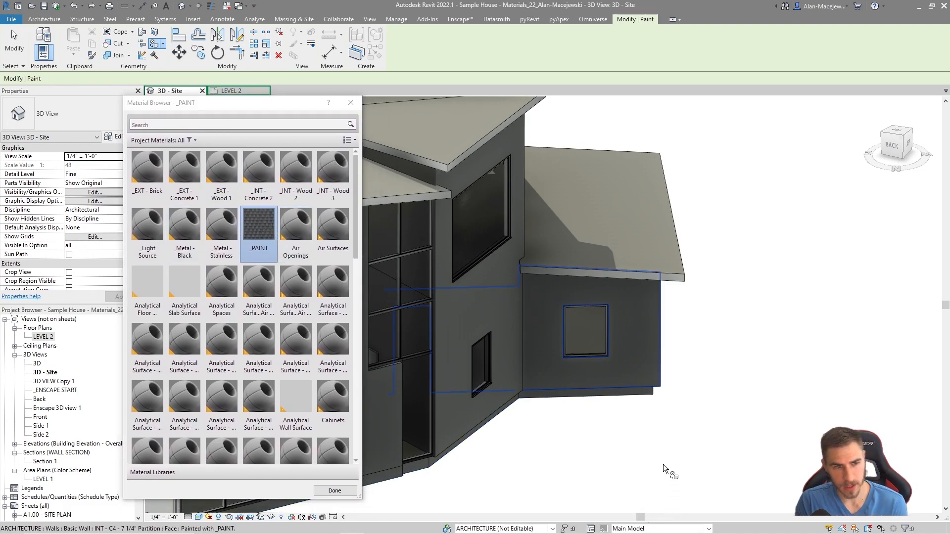
{"action": "key", "text": "Escape"}
{"action": "scroll", "coordinate": [671, 378], "scroll_direction": "up", "scroll_amount": 1}
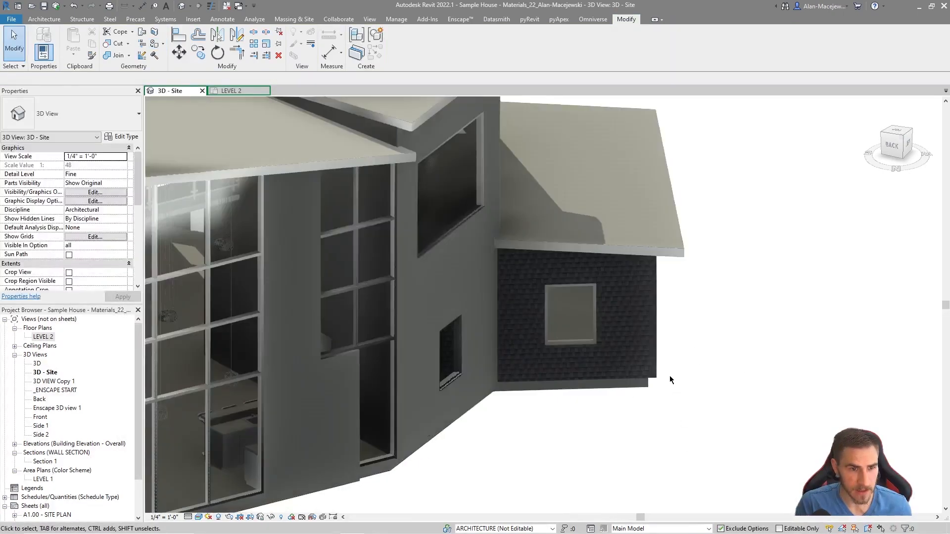
Use pyRevit's Match paint to copy the painted wing face's material onto the two-storey wall, the wing's side wall and the wall beside the glazing.
{"action": "scroll", "coordinate": [672, 379], "scroll_direction": "up", "scroll_amount": 3}
{"action": "scroll", "coordinate": [602, 336], "scroll_direction": "down", "scroll_amount": 4}
{"action": "middle_click_drag", "start_coordinate": [646, 359], "coordinate": [612, 362], "text": "shift"}
{"action": "middle_click_drag", "start_coordinate": [449, 384], "coordinate": [576, 371]}
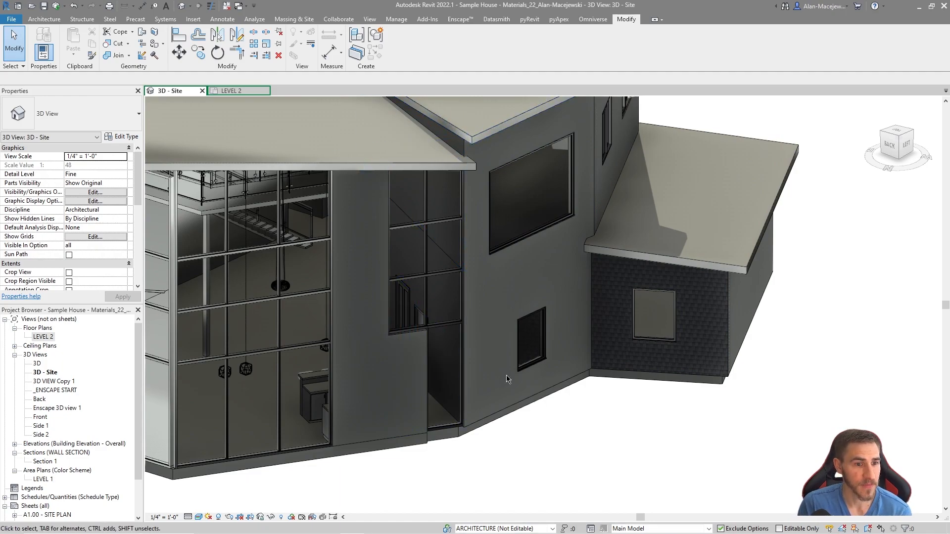
{"action": "left_click", "coordinate": [528, 20]}
{"action": "left_click", "coordinate": [404, 31]}
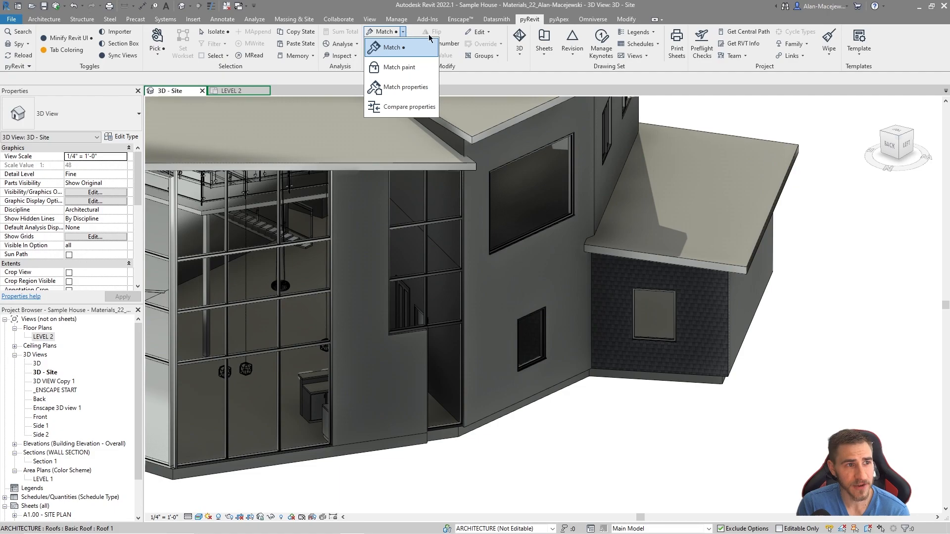
{"action": "left_click", "coordinate": [399, 68]}
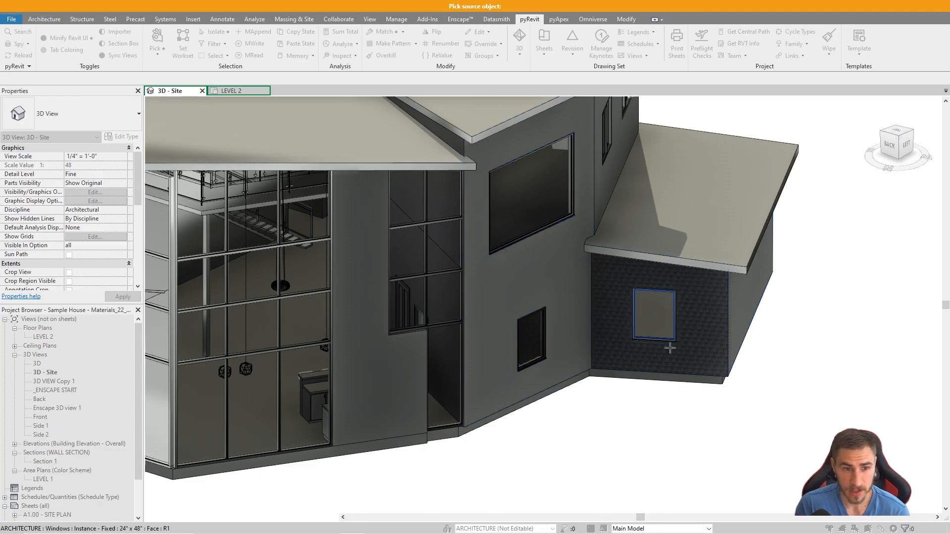
{"action": "left_click", "coordinate": [703, 340]}
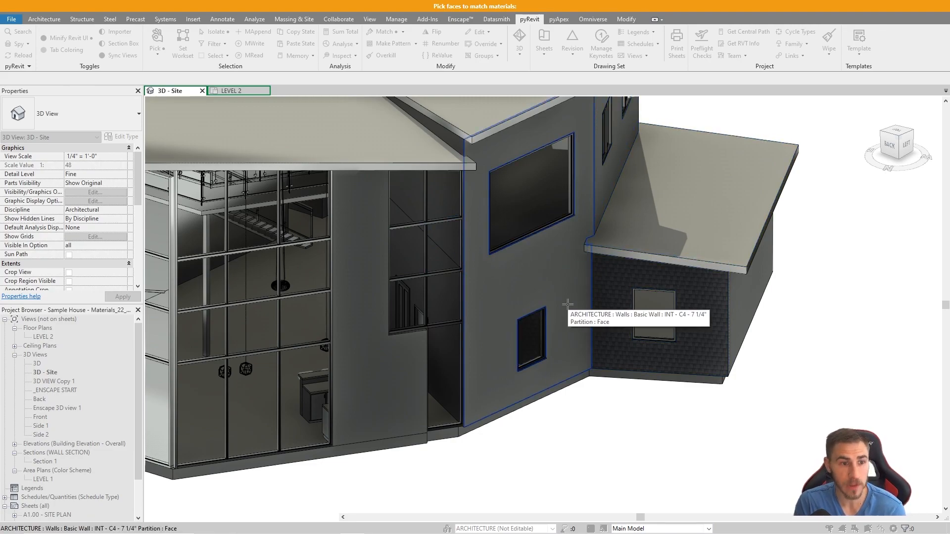
{"action": "left_click", "coordinate": [562, 259]}
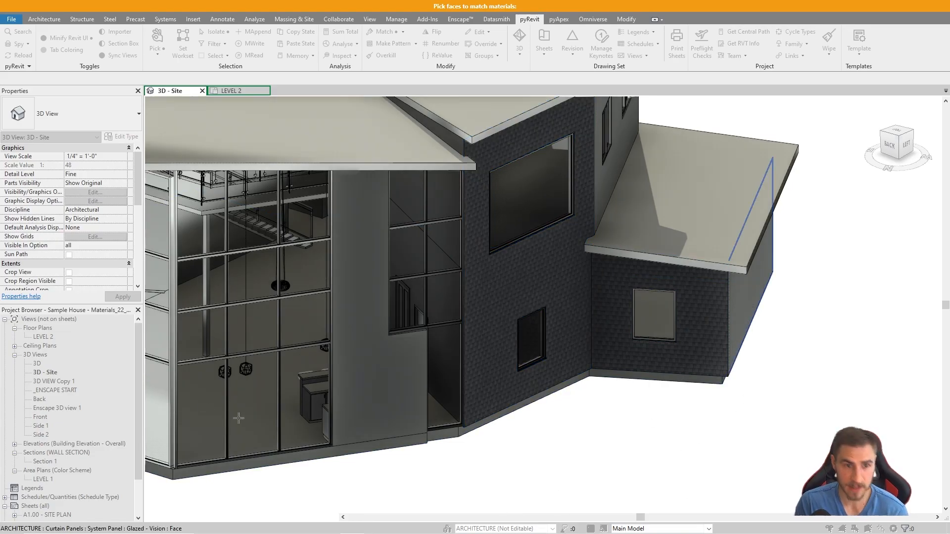
{"action": "left_click", "coordinate": [757, 346]}
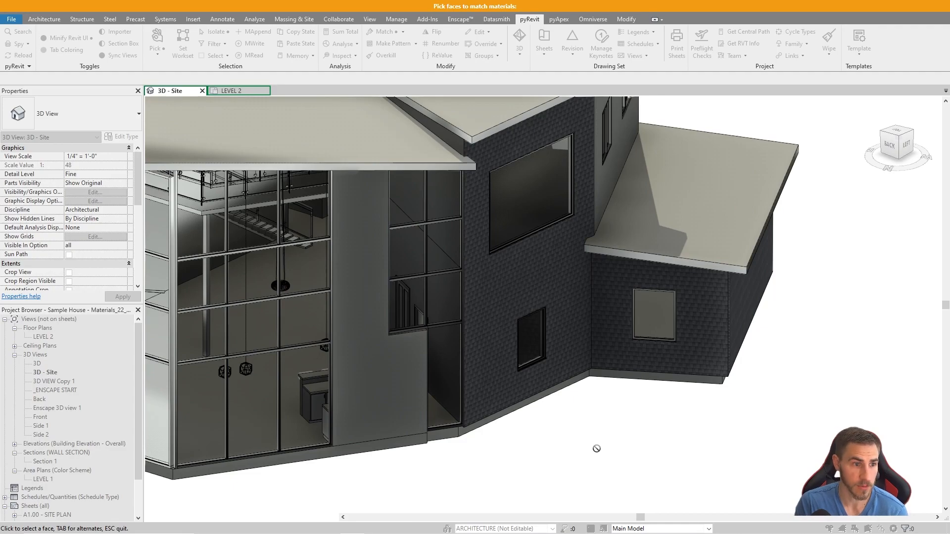
{"action": "left_click", "coordinate": [379, 346]}
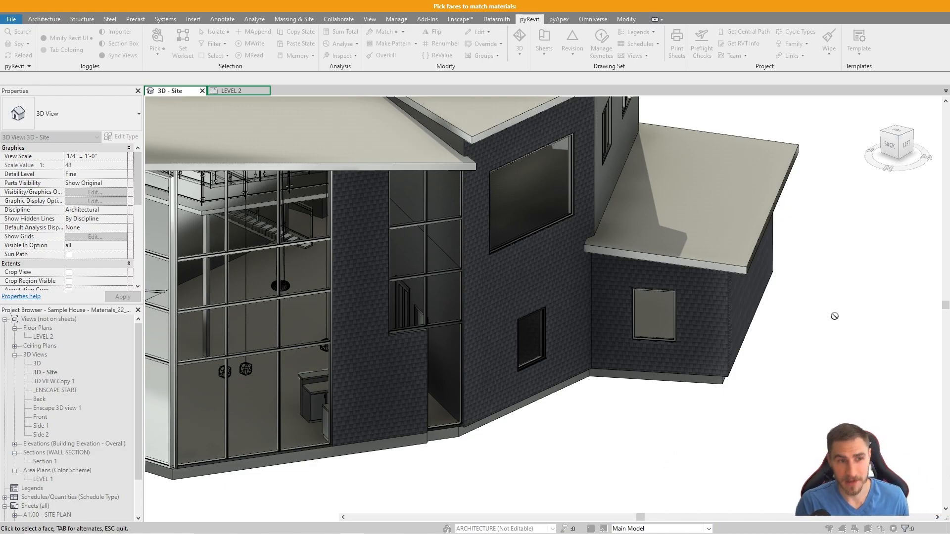
{"action": "key", "text": "Escape"}
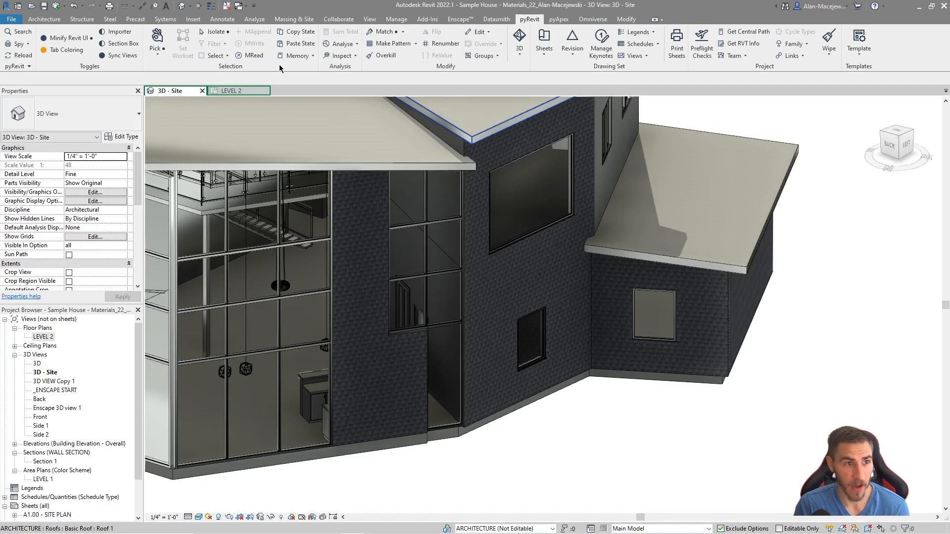
Start Revit's Paint tool with _PAINT to examine the painted wall faces around the house, and leave it without painting.
{"action": "left_click", "coordinate": [626, 19]}
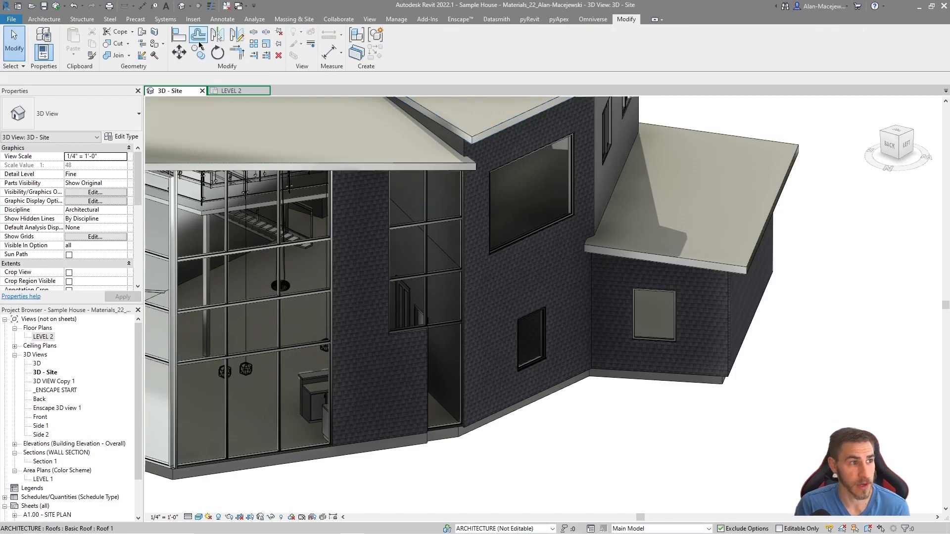
{"action": "left_click", "coordinate": [163, 44]}
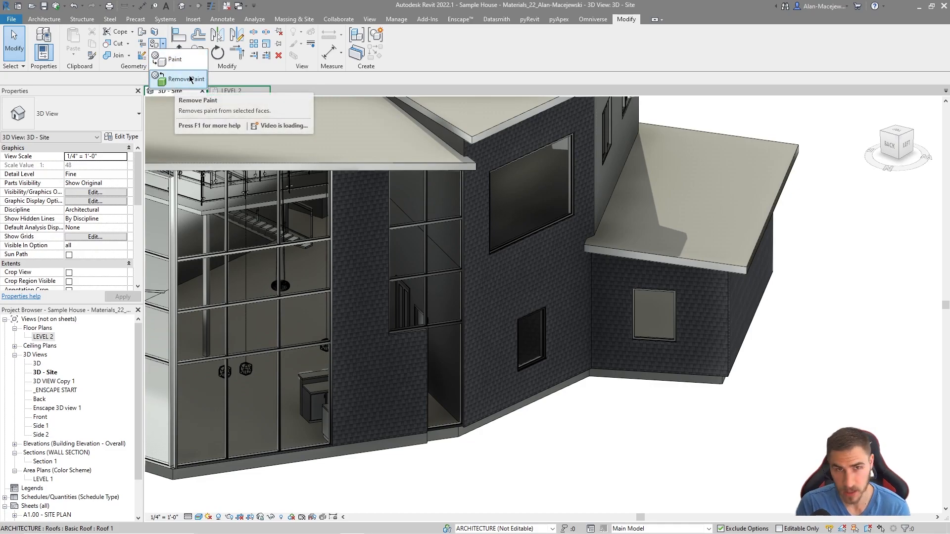
{"action": "left_click", "coordinate": [176, 59]}
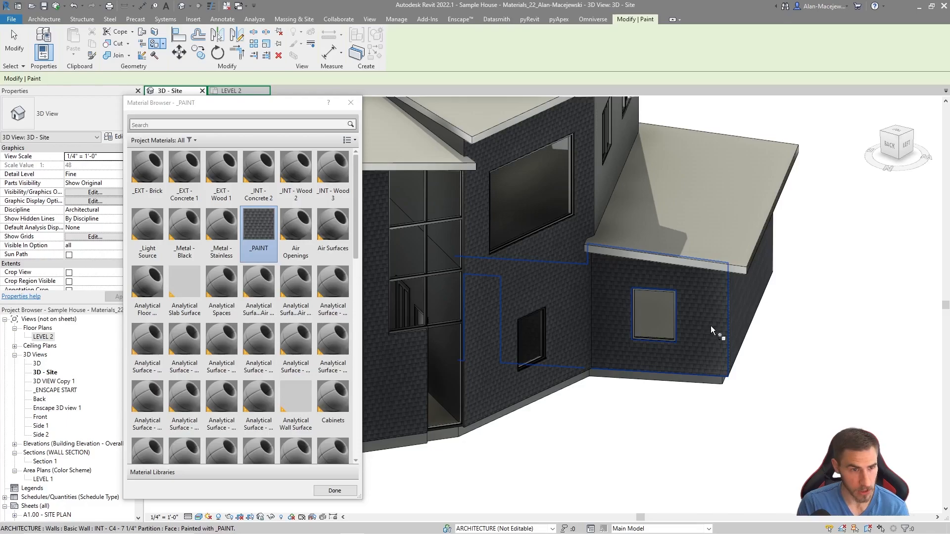
{"action": "middle_click_drag", "start_coordinate": [709, 319], "coordinate": [939, 277]}
{"action": "scroll", "coordinate": [935, 279], "scroll_direction": "down", "scroll_amount": 1}
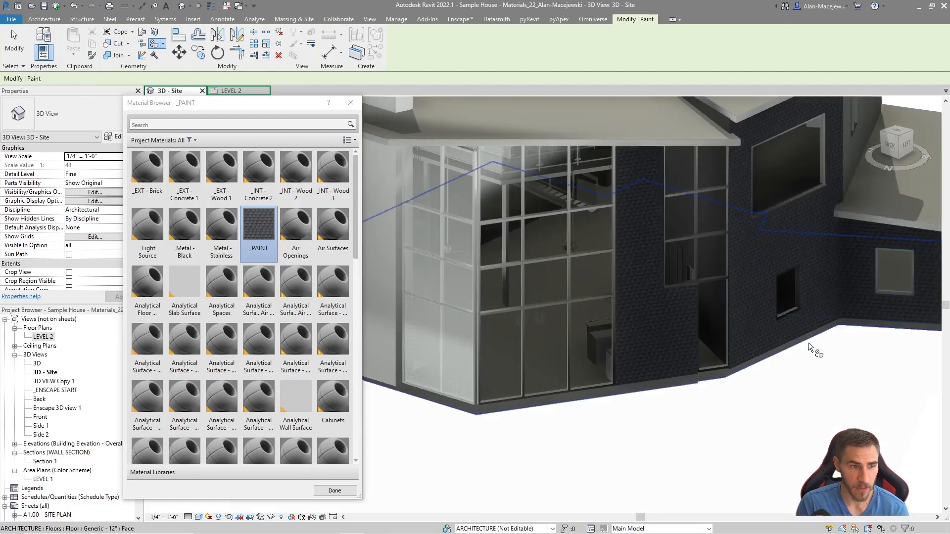
{"action": "scroll", "coordinate": [772, 363], "scroll_direction": "down", "scroll_amount": 1}
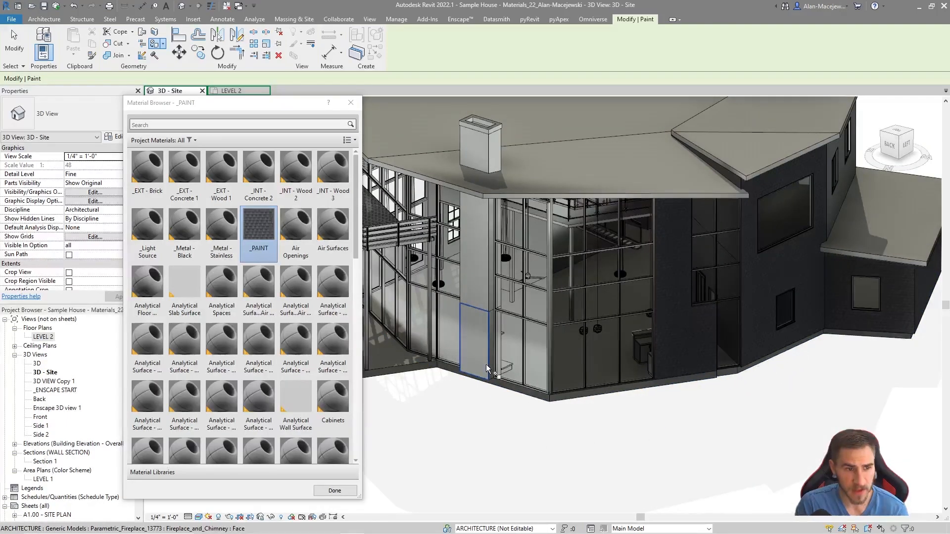
{"action": "middle_click_drag", "start_coordinate": [740, 425], "coordinate": [738, 427]}
{"action": "scroll", "coordinate": [717, 418], "scroll_direction": "down", "scroll_amount": 2}
{"action": "scroll", "coordinate": [631, 213], "scroll_direction": "up", "scroll_amount": 4}
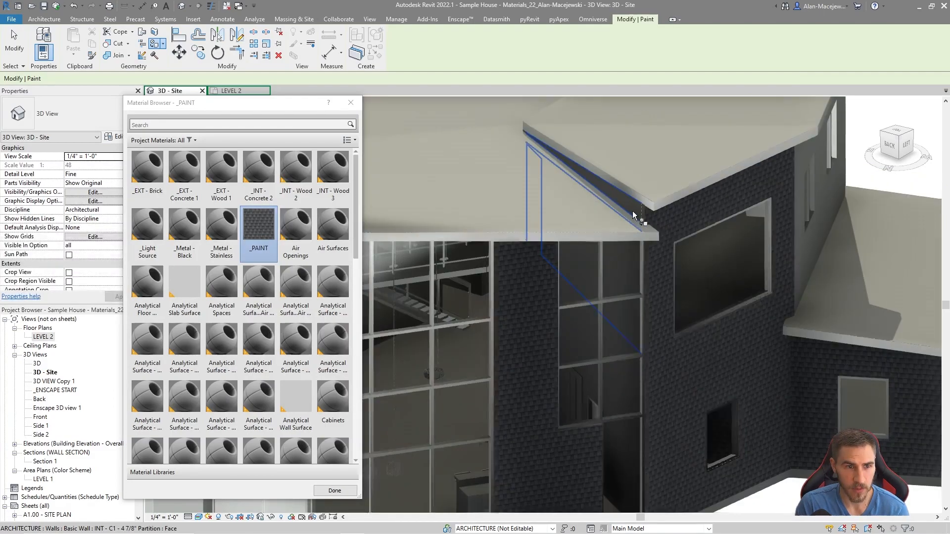
{"action": "scroll", "coordinate": [698, 380], "scroll_direction": "down", "scroll_amount": 4}
{"action": "scroll", "coordinate": [647, 370], "scroll_direction": "up", "scroll_amount": 3}
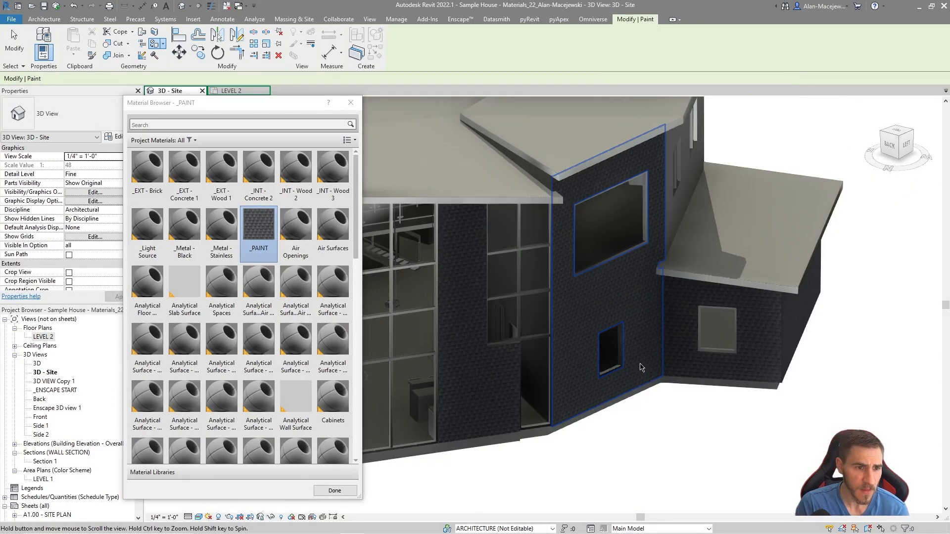
{"action": "left_click", "coordinate": [351, 103]}
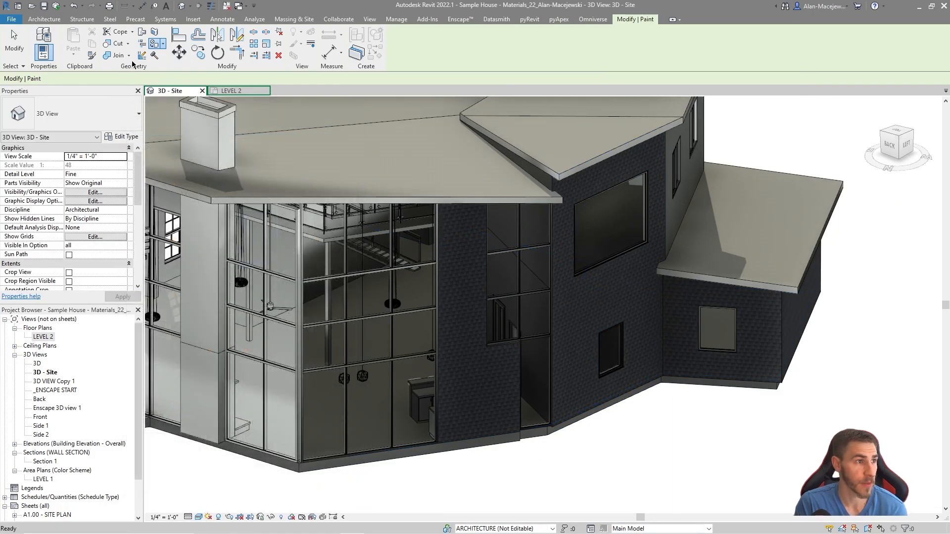
{"action": "key", "text": "Escape"}
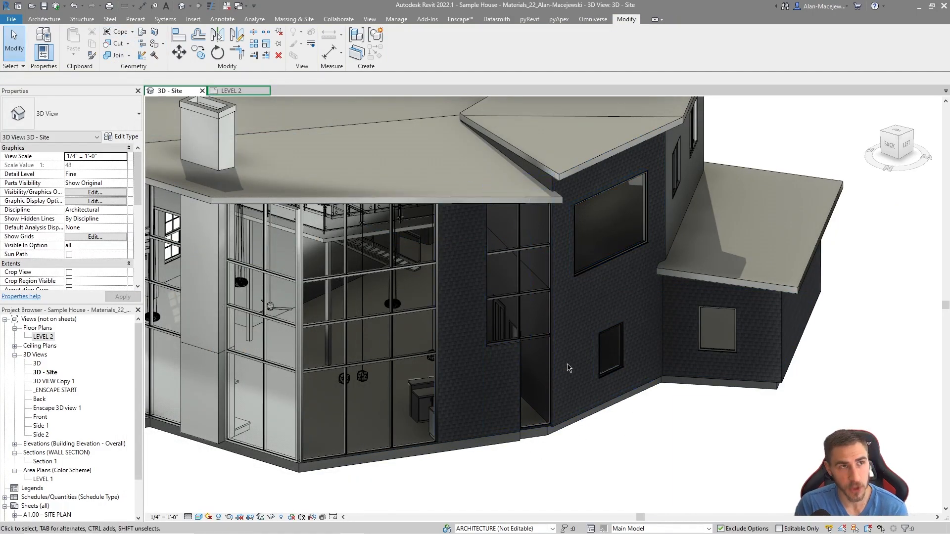
Remove the paint from the wall face beside the glazing with Revit's Remove Paint and leave the tool.
{"action": "middle_click_drag", "start_coordinate": [275, 158], "coordinate": [285, 162]}
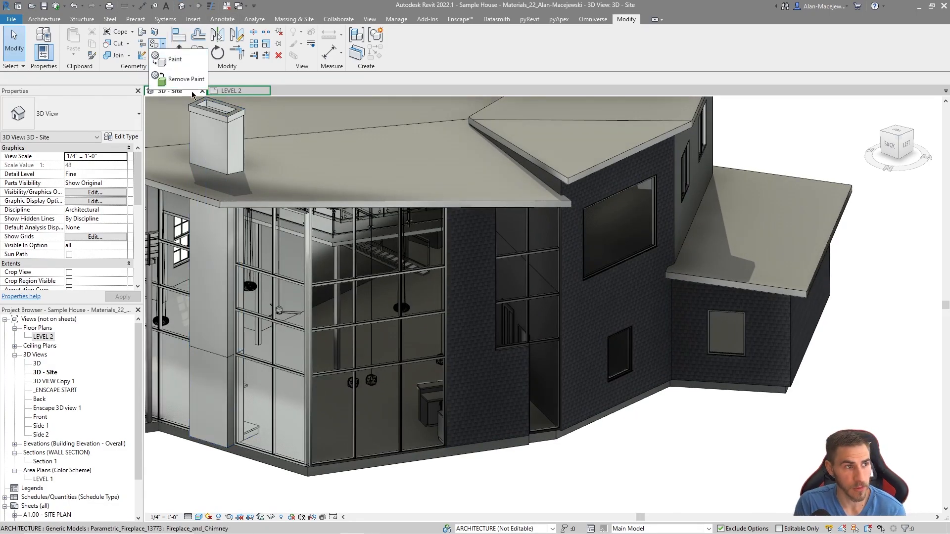
{"action": "left_click", "coordinate": [502, 416]}
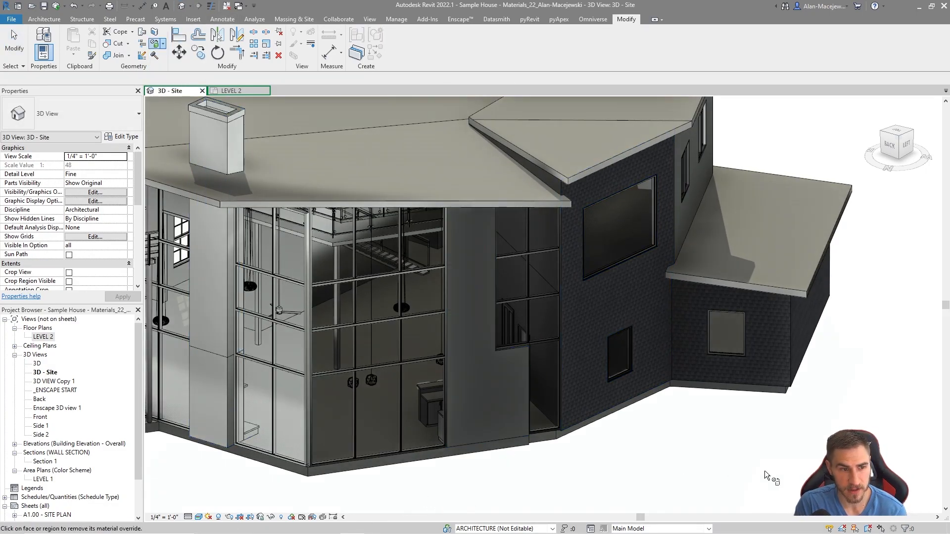
{"action": "middle_click_drag", "start_coordinate": [770, 459], "coordinate": [725, 462]}
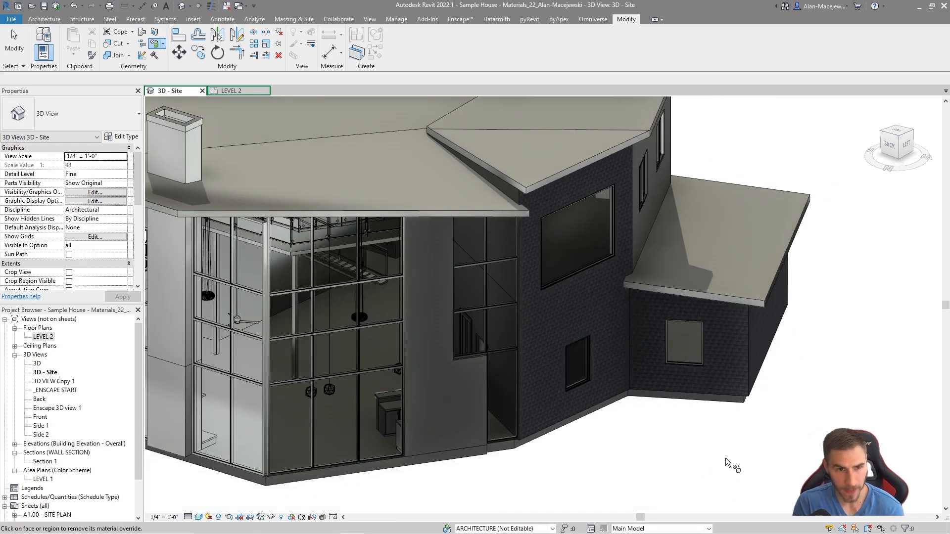
{"action": "middle_click_drag", "start_coordinate": [705, 410], "coordinate": [687, 408]}
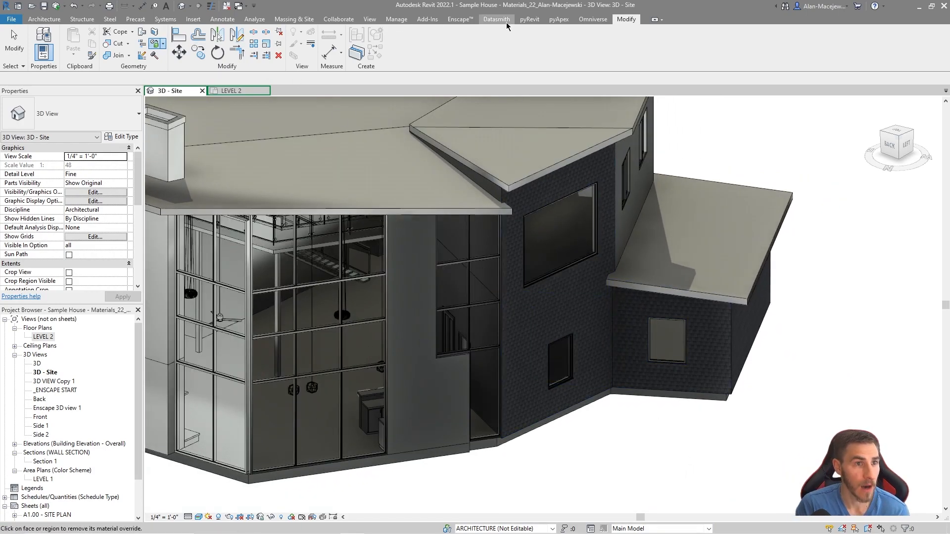
{"action": "left_click", "coordinate": [528, 20]}
{"action": "key", "text": "Escape"}
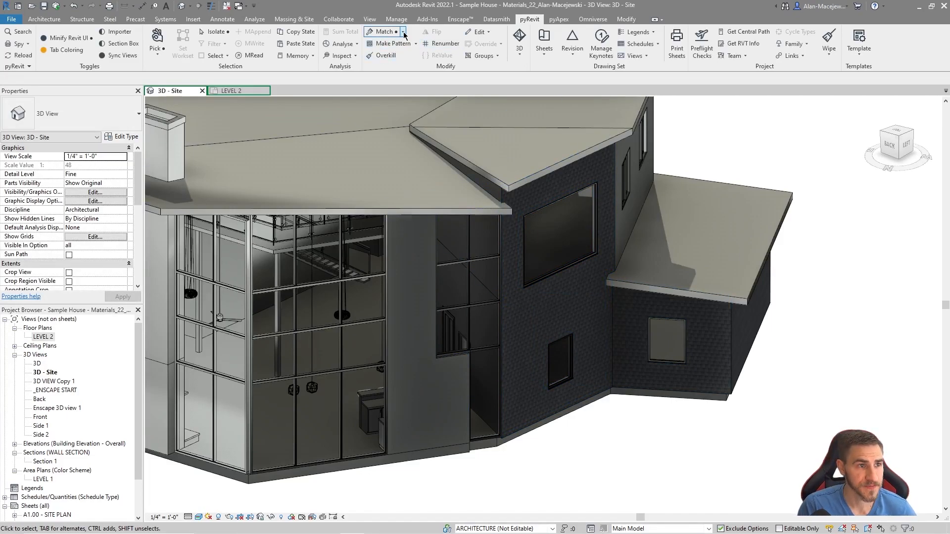
Use pyRevit's Match paint to copy the unpainted wall face beside the glazing onto the two-storey wall and the low wing's walls.
{"action": "left_click", "coordinate": [403, 31]}
{"action": "left_click", "coordinate": [399, 67]}
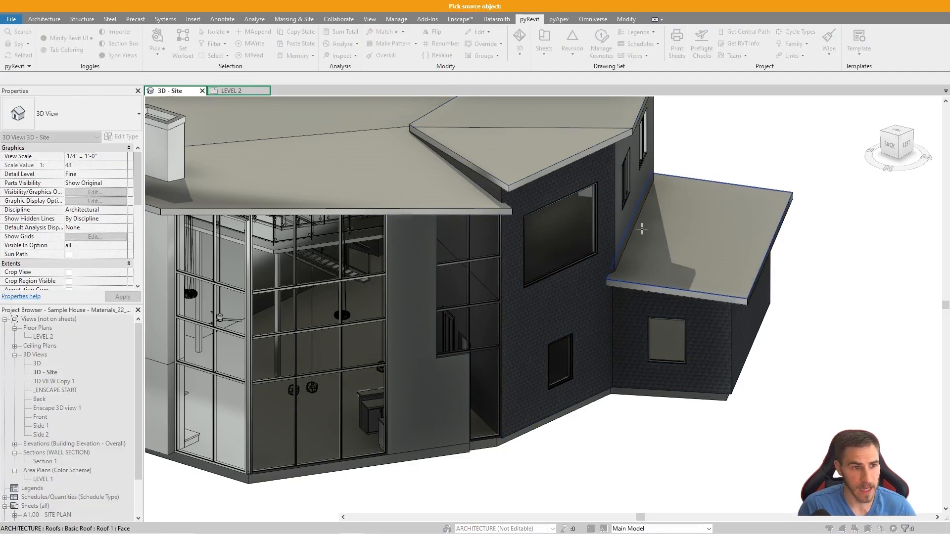
{"action": "left_click", "coordinate": [418, 301]}
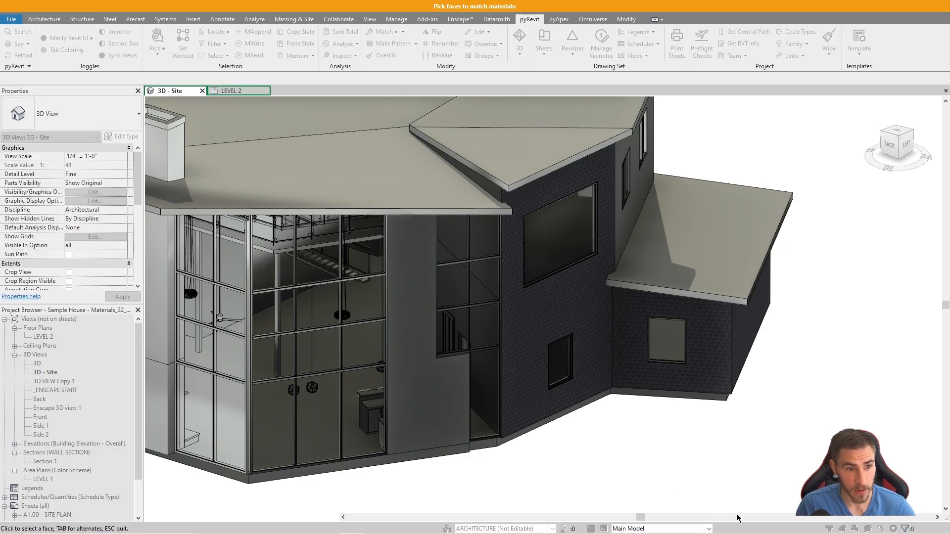
{"action": "left_click", "coordinate": [598, 349]}
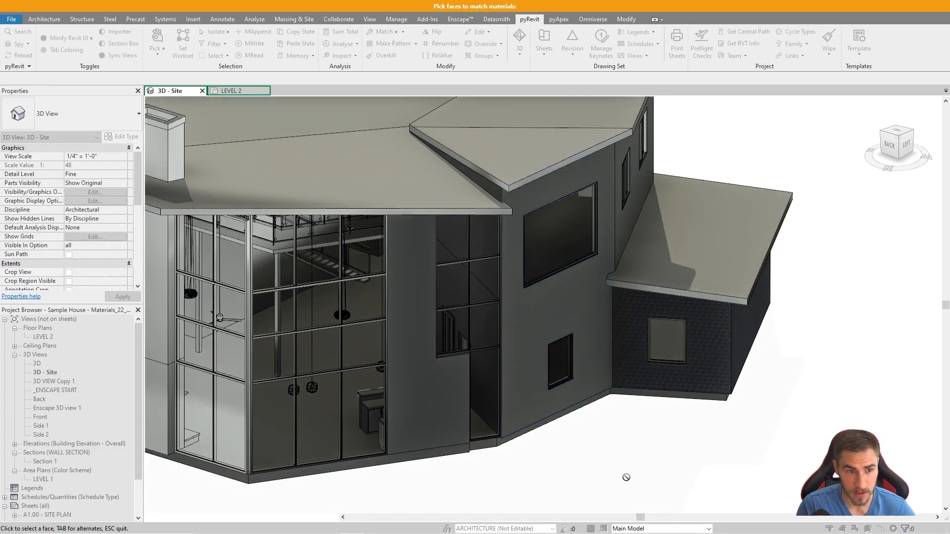
{"action": "left_click", "coordinate": [703, 385]}
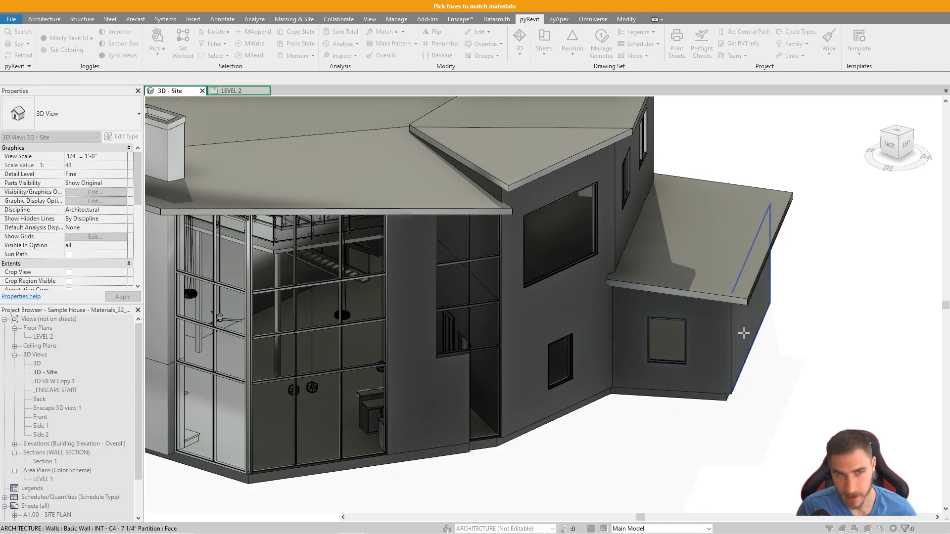
{"action": "key", "text": "Escape"}
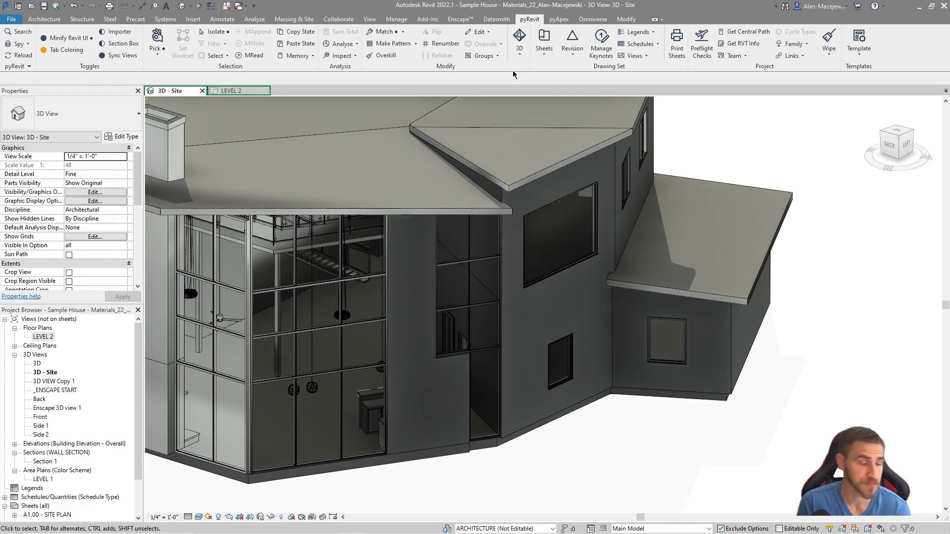
{"action": "left_click", "coordinate": [403, 31]}
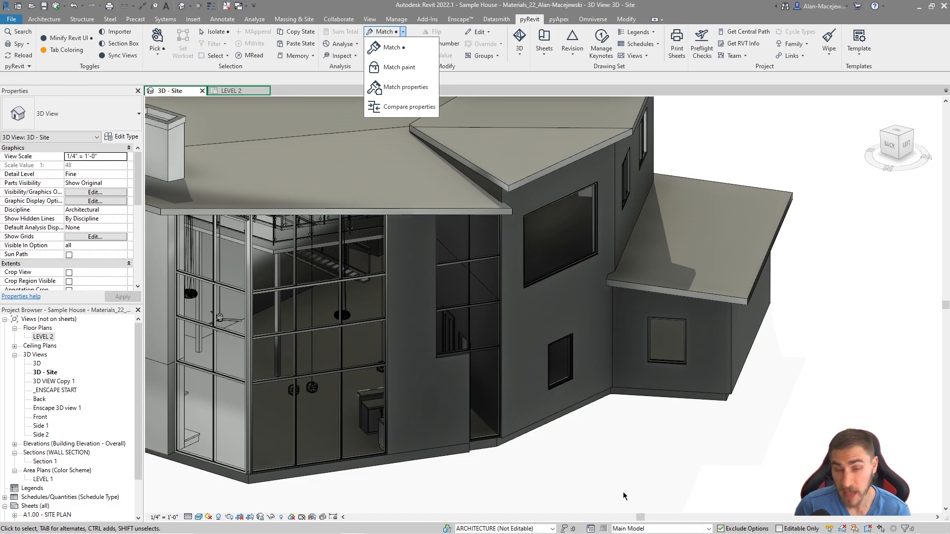
{"action": "left_click", "coordinate": [625, 20]}
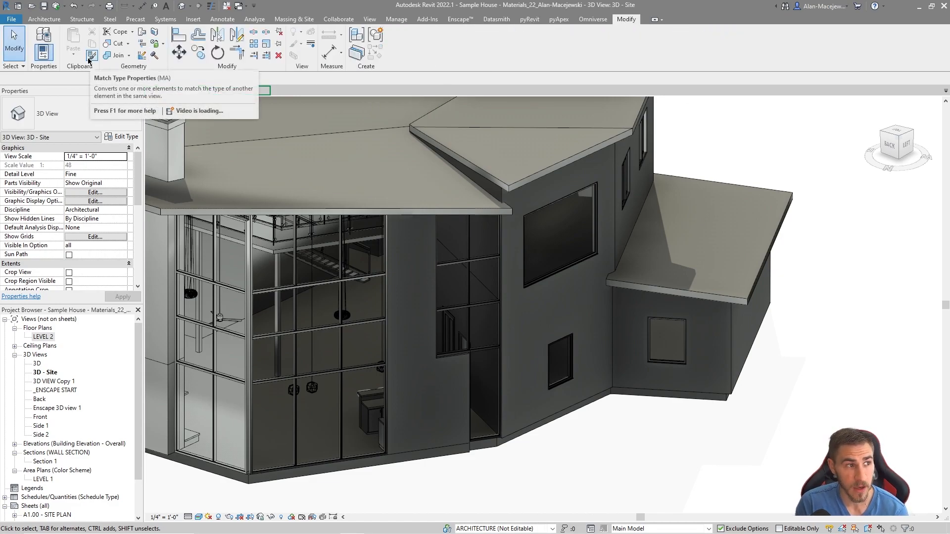
{"action": "left_click", "coordinate": [530, 19]}
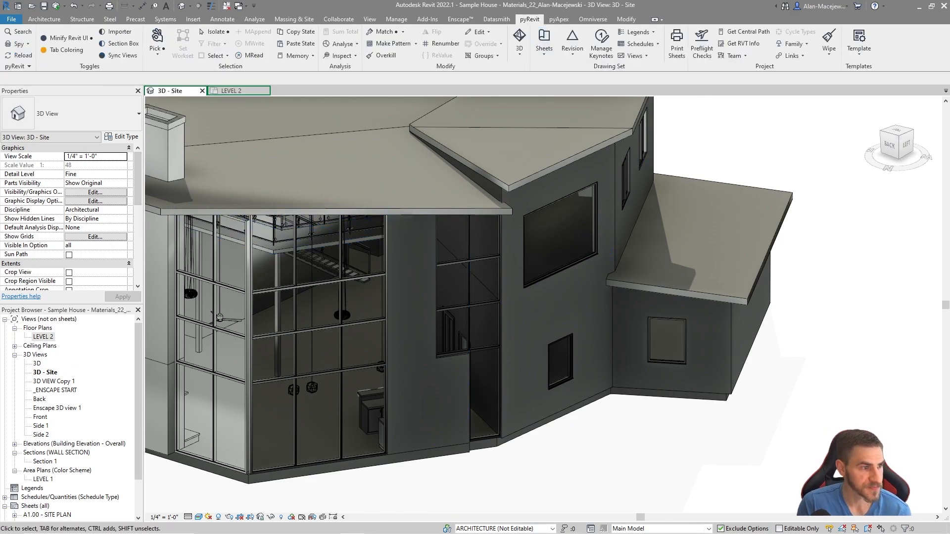
Open the LEVEL 1 - A floor plan placed on sheet A1.01 - LEVEL 1 - OPTION 1.
{"action": "scroll", "coordinate": [49, 391], "scroll_direction": "down", "scroll_amount": 1}
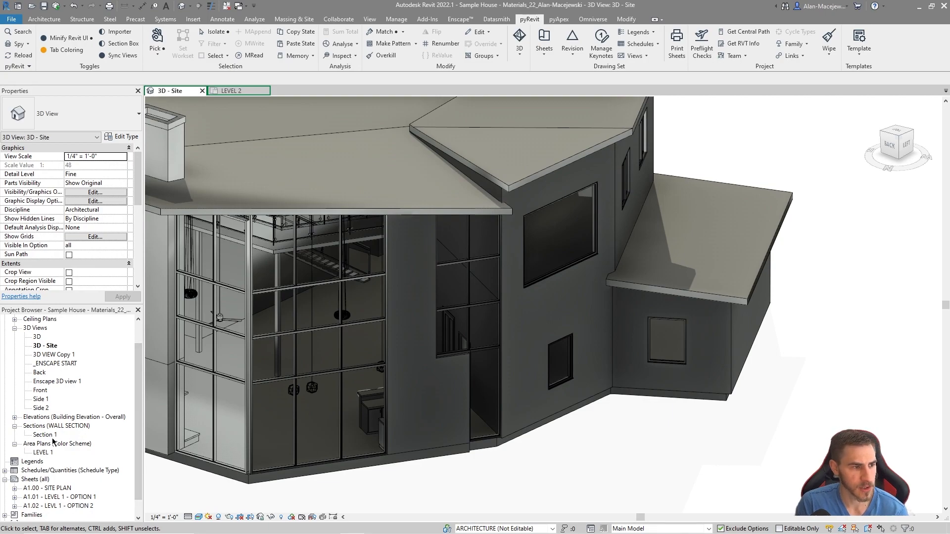
{"action": "scroll", "coordinate": [75, 489], "scroll_direction": "down", "scroll_amount": 1}
{"action": "left_click", "coordinate": [15, 480]}
{"action": "double_click", "coordinate": [70, 488]}
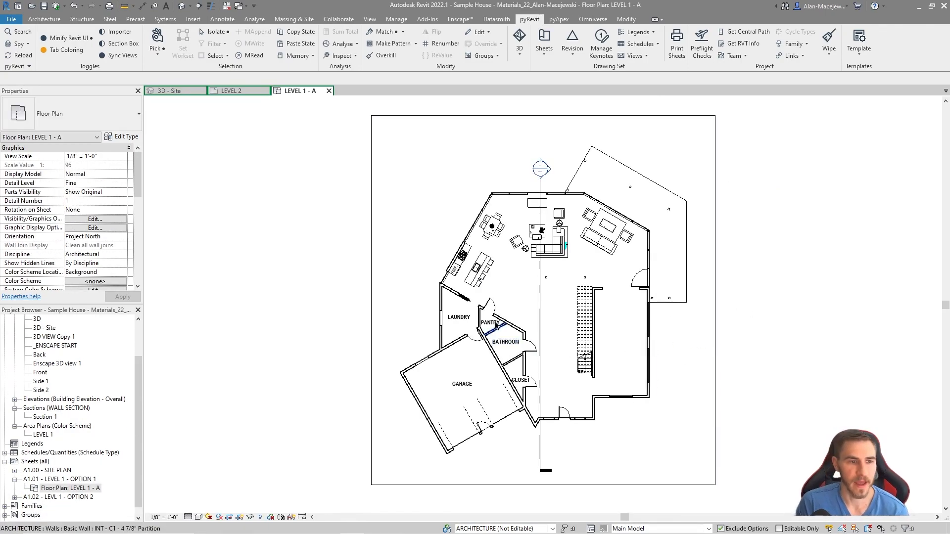
Set the Swing Angle of the bathroom door to 42°.
{"action": "scroll", "coordinate": [460, 314], "scroll_direction": "up", "scroll_amount": 2}
{"action": "scroll", "coordinate": [713, 312], "scroll_direction": "up", "scroll_amount": 2}
{"action": "middle_click_drag", "start_coordinate": [690, 308], "coordinate": [679, 251]}
{"action": "scroll", "coordinate": [525, 211], "scroll_direction": "down", "scroll_amount": 3}
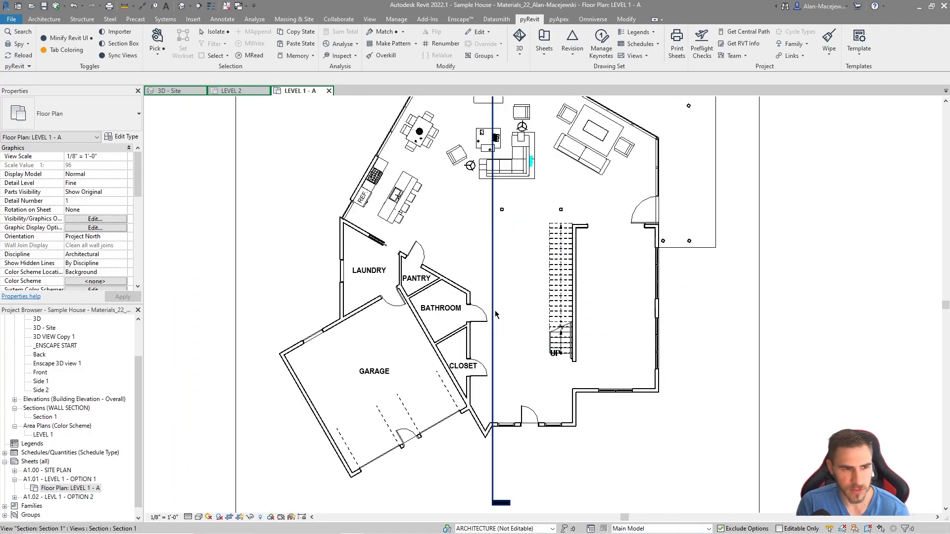
{"action": "left_click", "coordinate": [486, 324]}
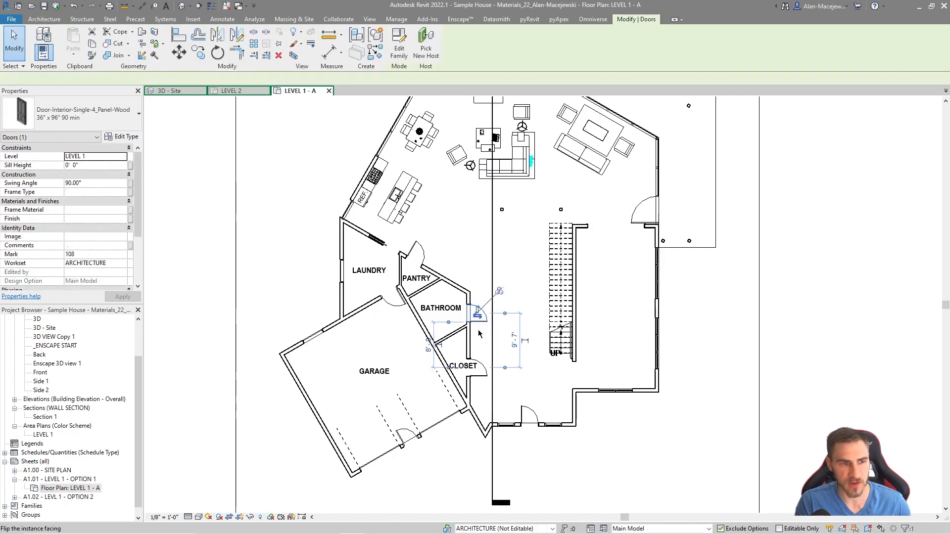
{"action": "scroll", "coordinate": [487, 250], "scroll_direction": "up", "scroll_amount": 1}
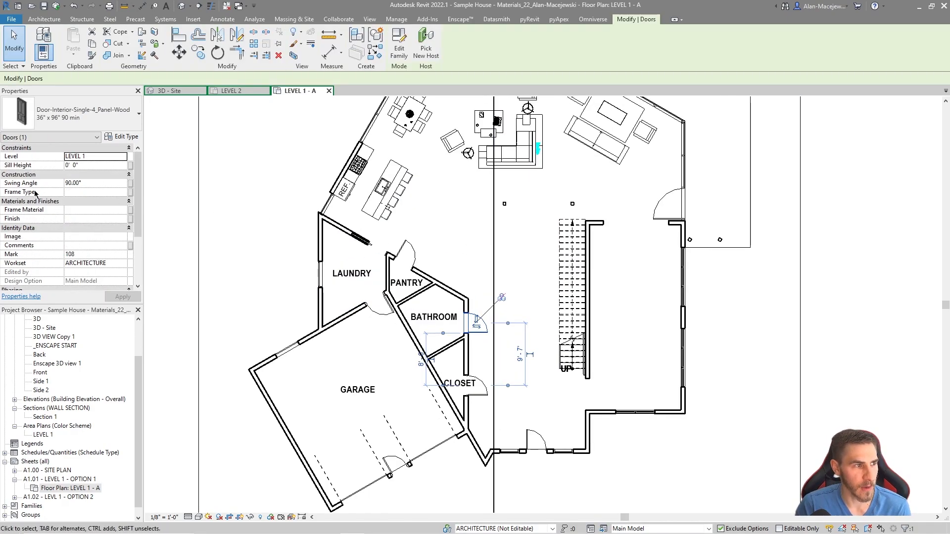
{"action": "left_click", "coordinate": [101, 182]}
{"action": "type", "text": "45"}
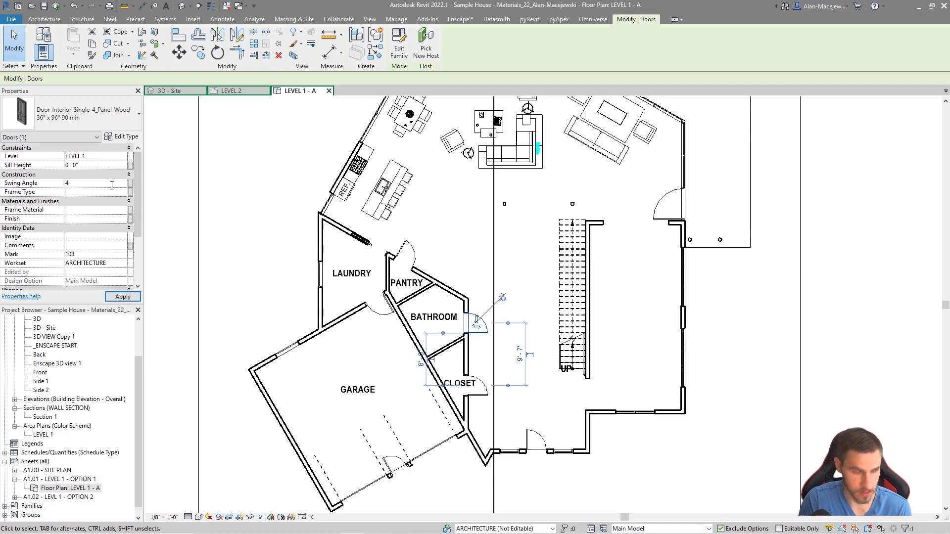
{"action": "key", "text": "Return"}
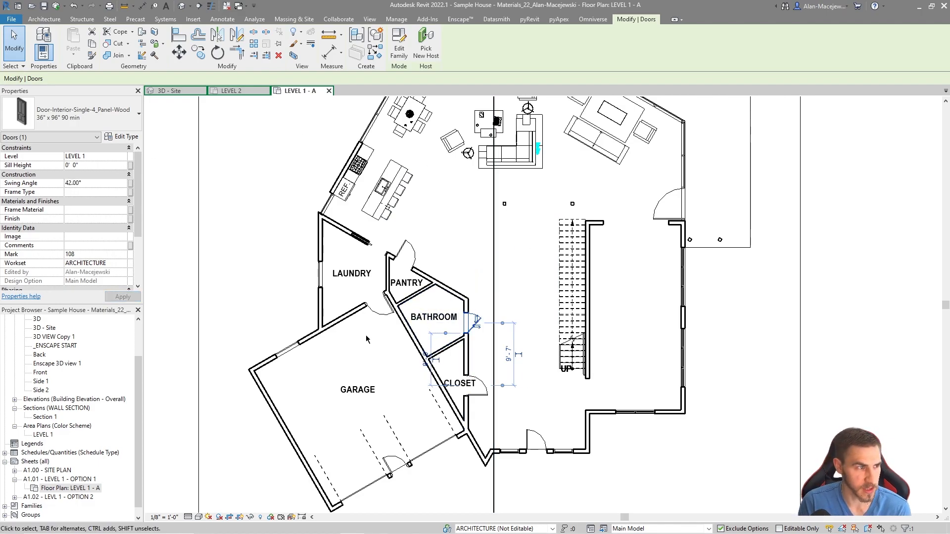
Enter BLACK FINISHED DOOR as the bathroom door's Comments.
{"action": "left_click", "coordinate": [106, 243]}
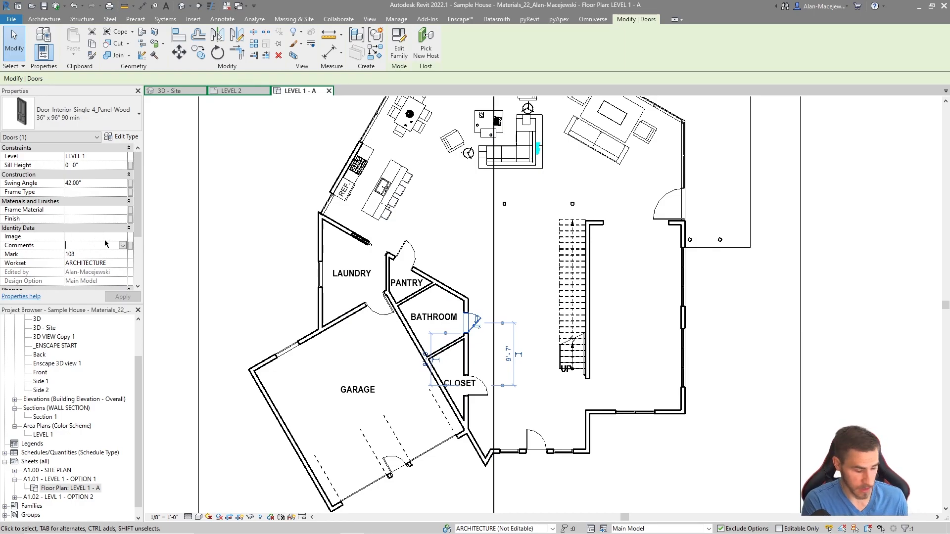
{"action": "type", "text": "BL"}
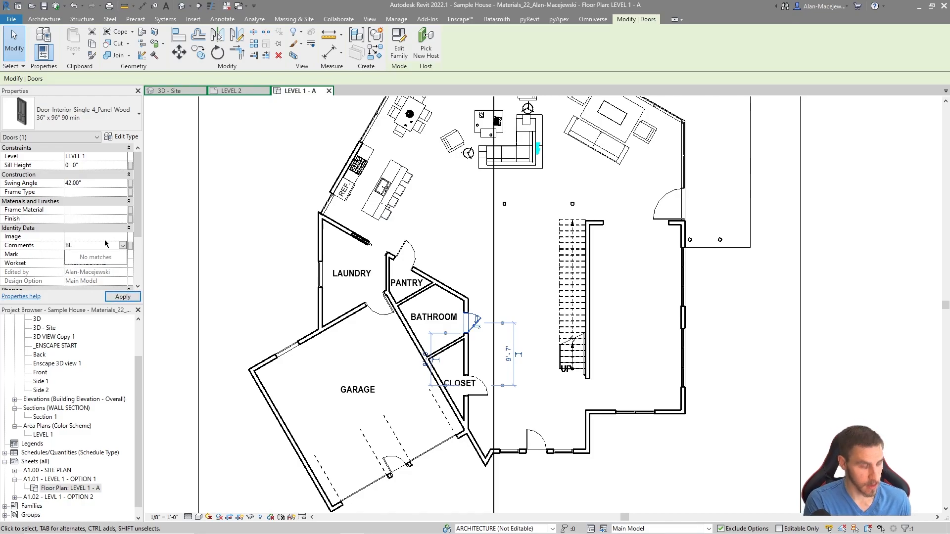
{"action": "type", "text": "ACK FINISHED DOOR"}
{"action": "key", "text": "Return"}
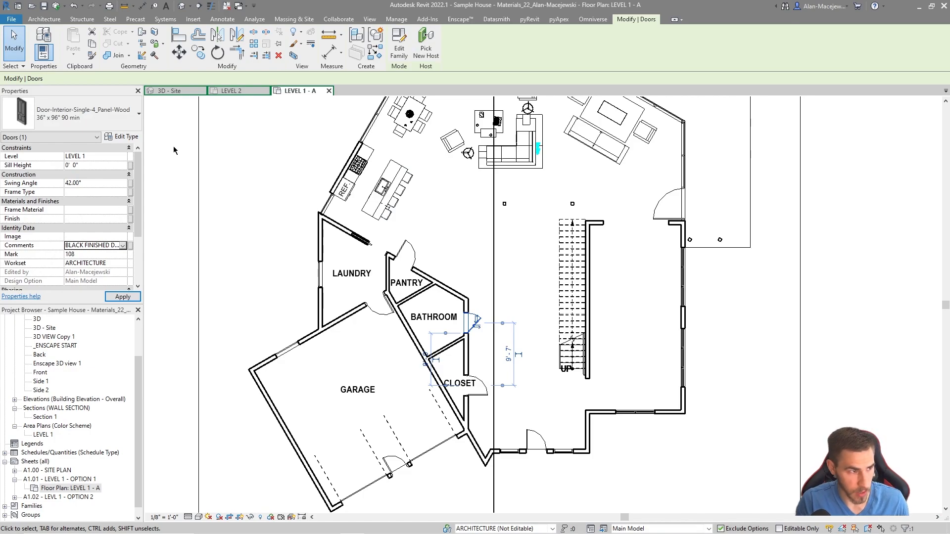
Set the bathroom door's Phase Created to Existing and deselect the door.
{"action": "scroll", "coordinate": [107, 183], "scroll_direction": "down", "scroll_amount": 2}
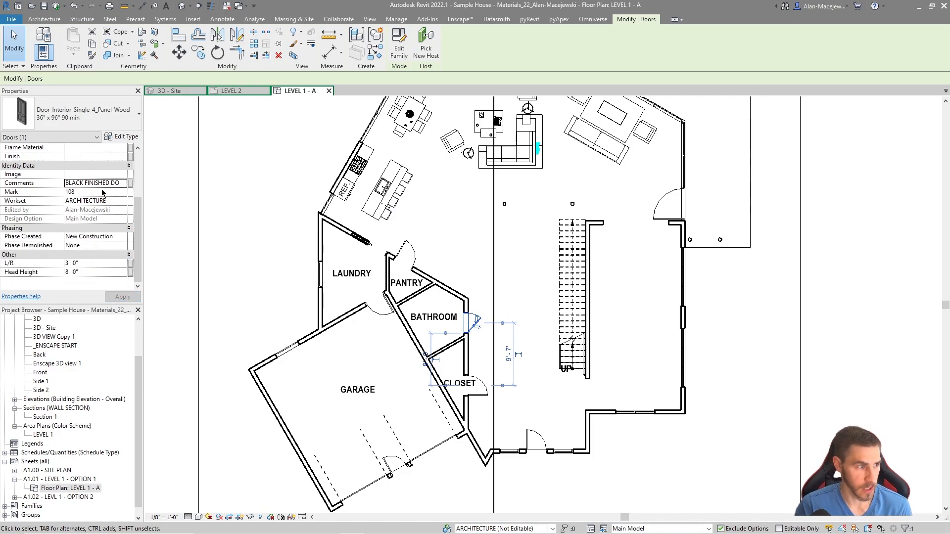
{"action": "scroll", "coordinate": [97, 246], "scroll_direction": "up", "scroll_amount": 2}
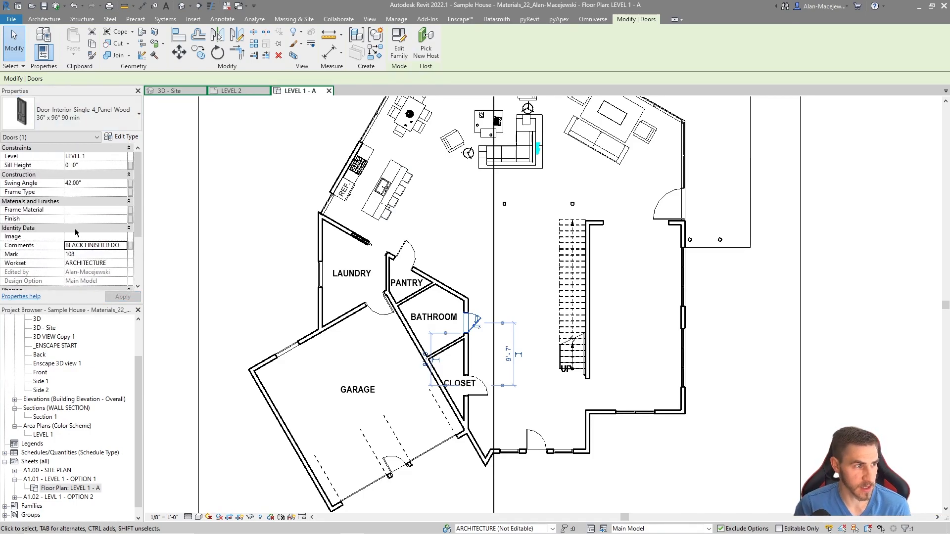
{"action": "left_click", "coordinate": [125, 214]}
{"action": "scroll", "coordinate": [75, 184], "scroll_direction": "down", "scroll_amount": 2}
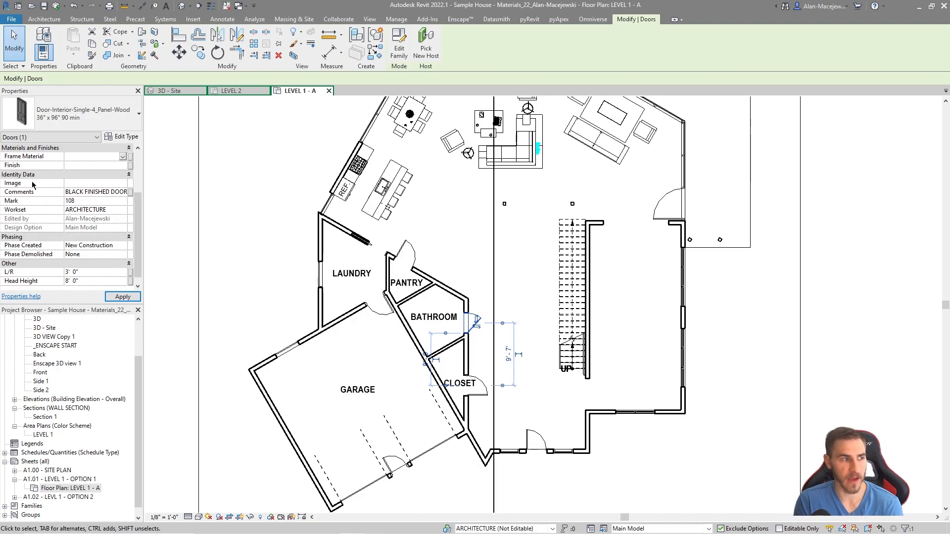
{"action": "left_click", "coordinate": [125, 247]}
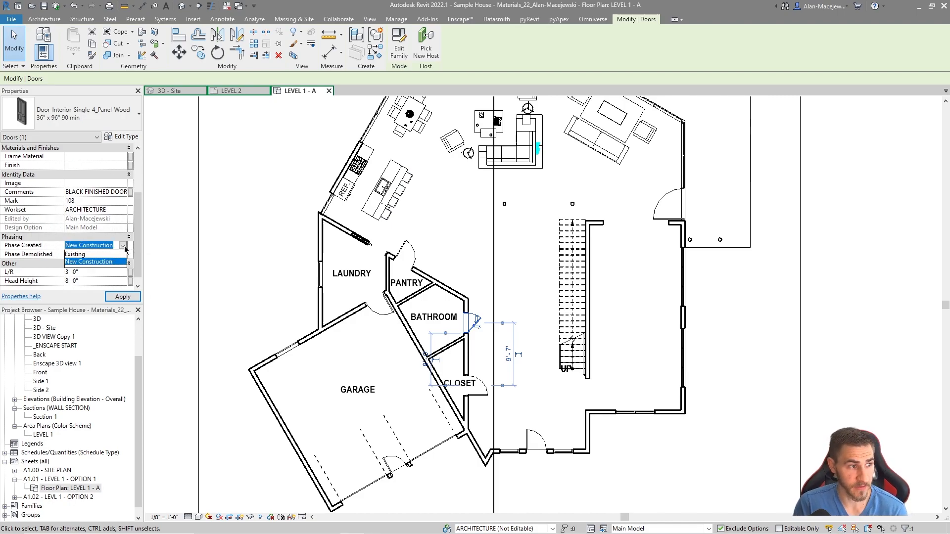
{"action": "left_click", "coordinate": [94, 253]}
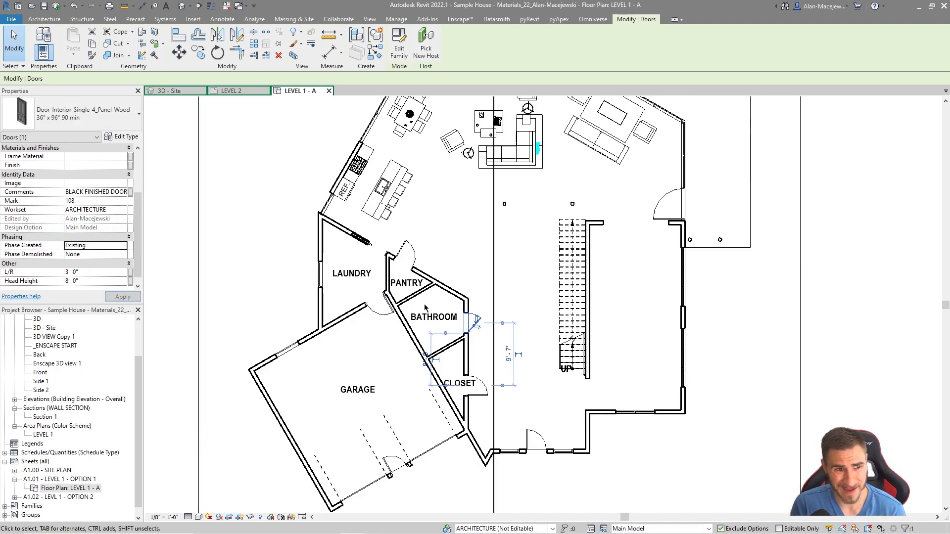
{"action": "left_click", "coordinate": [452, 247]}
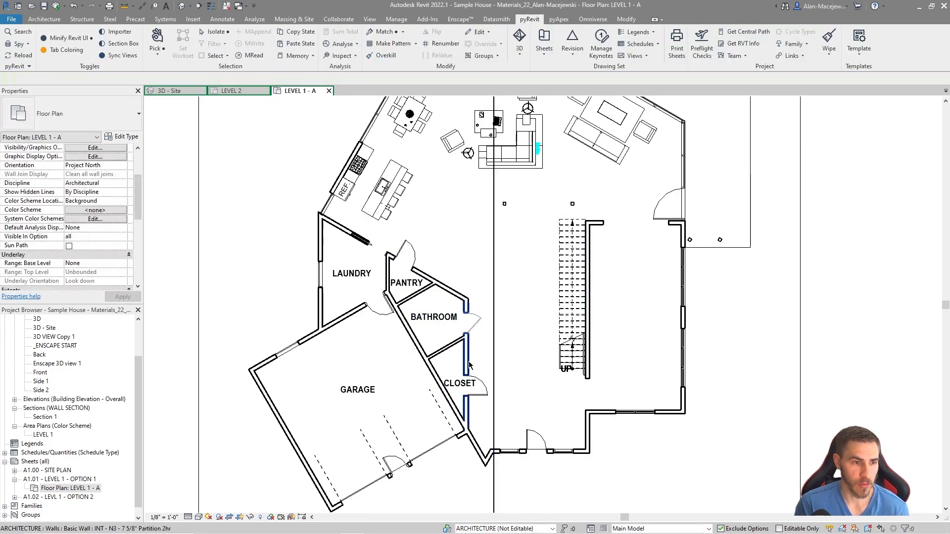
Examine the bathroom door's appearance in the plan and review its instance properties, leaving it deselected.
{"action": "scroll", "coordinate": [468, 361], "scroll_direction": "up", "scroll_amount": 2}
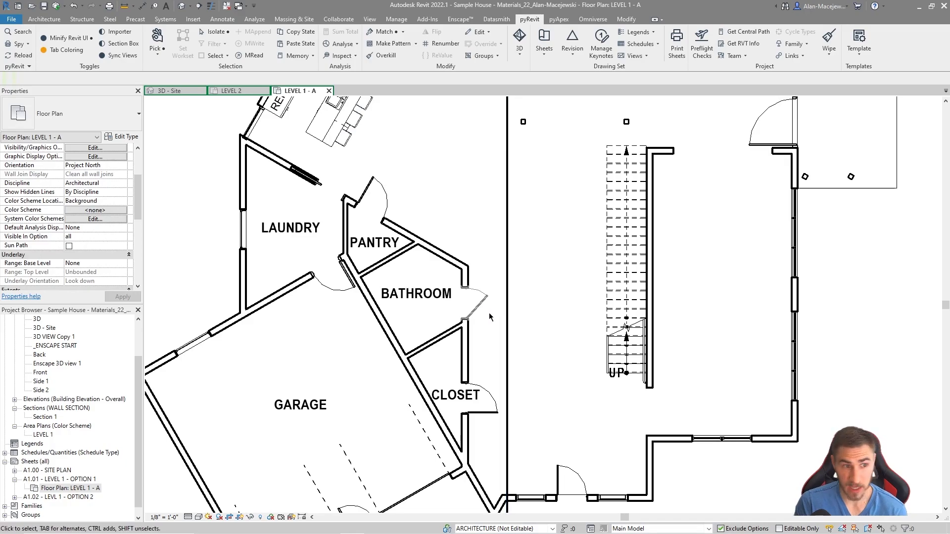
{"action": "scroll", "coordinate": [484, 311], "scroll_direction": "down", "scroll_amount": 1}
{"action": "left_click", "coordinate": [483, 311]}
{"action": "scroll", "coordinate": [470, 296], "scroll_direction": "down", "scroll_amount": 1}
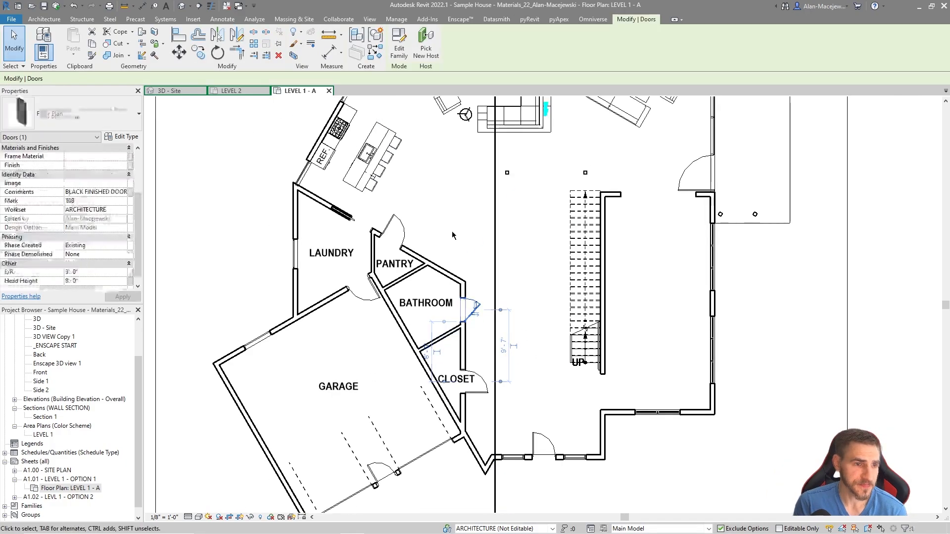
{"action": "left_click", "coordinate": [452, 231]}
{"action": "scroll", "coordinate": [468, 302], "scroll_direction": "down", "scroll_amount": 1}
{"action": "middle_click_drag", "start_coordinate": [653, 305], "coordinate": [649, 314]}
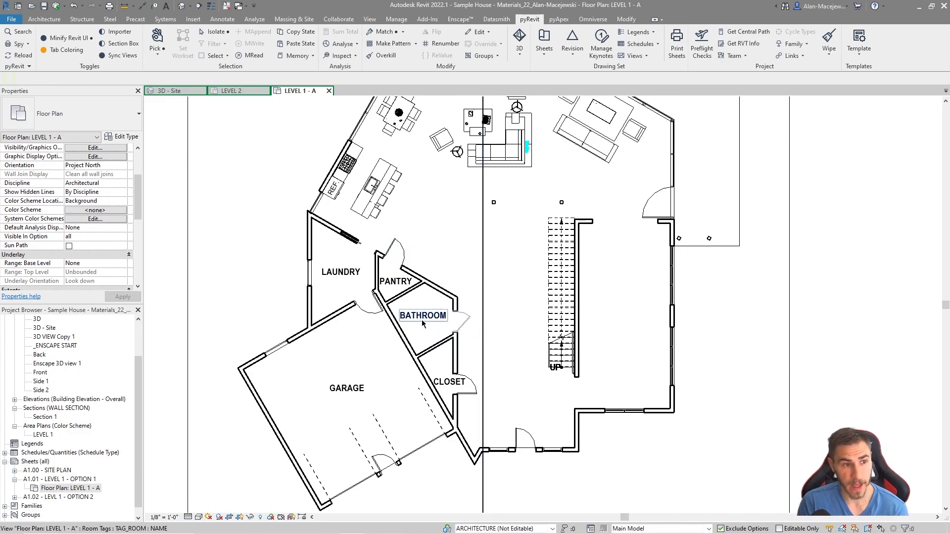
{"action": "left_click", "coordinate": [462, 318]}
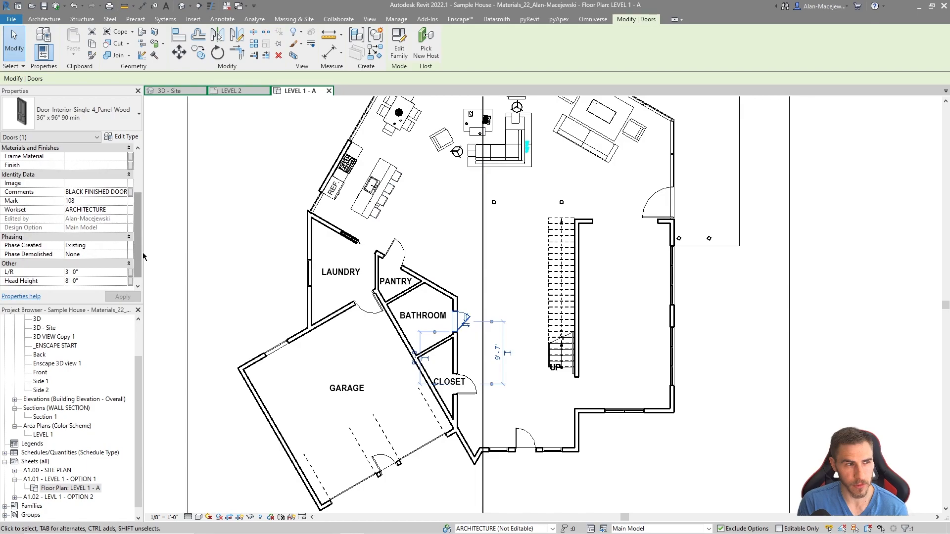
{"action": "scroll", "coordinate": [91, 244], "scroll_direction": "down", "scroll_amount": 1}
{"action": "scroll", "coordinate": [97, 243], "scroll_direction": "up", "scroll_amount": 3}
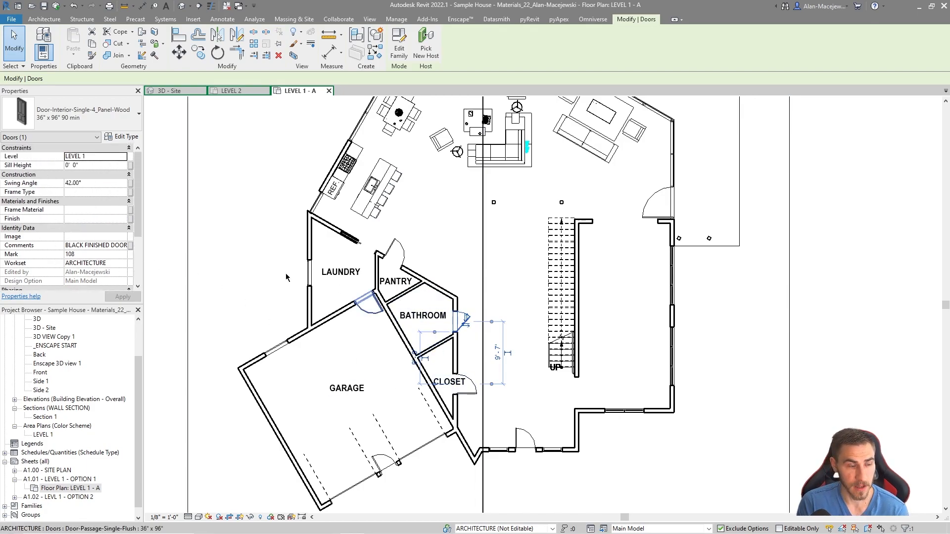
{"action": "left_click", "coordinate": [439, 255]}
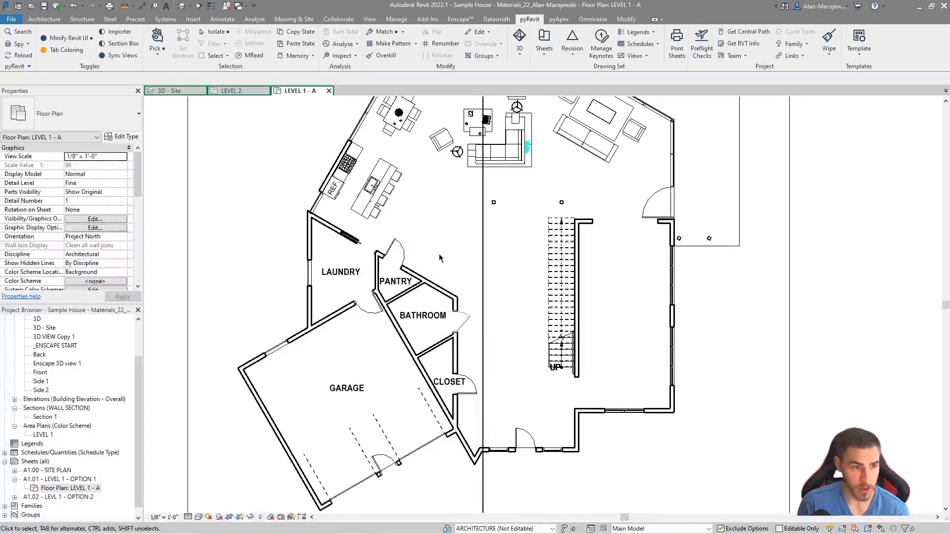
{"action": "middle_click_drag", "start_coordinate": [441, 254], "coordinate": [452, 241]}
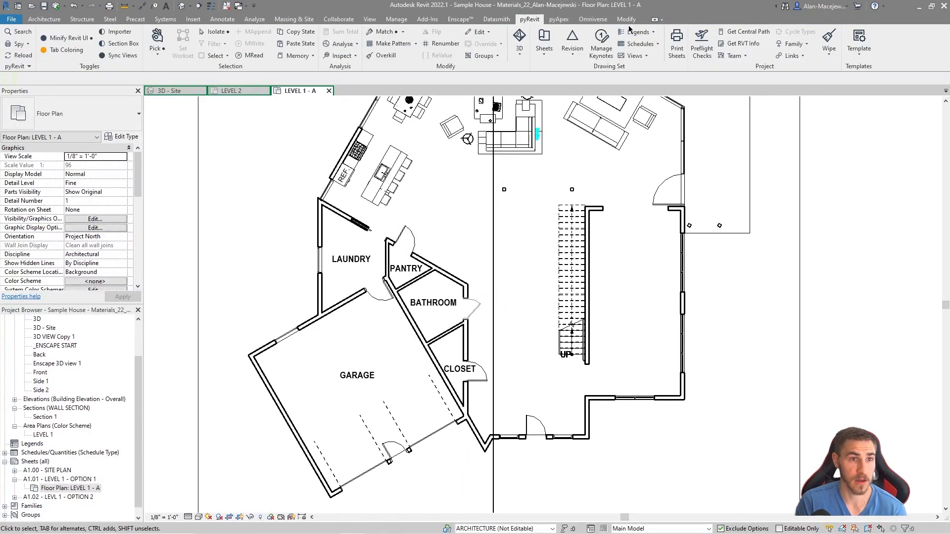
{"action": "left_click", "coordinate": [404, 33]}
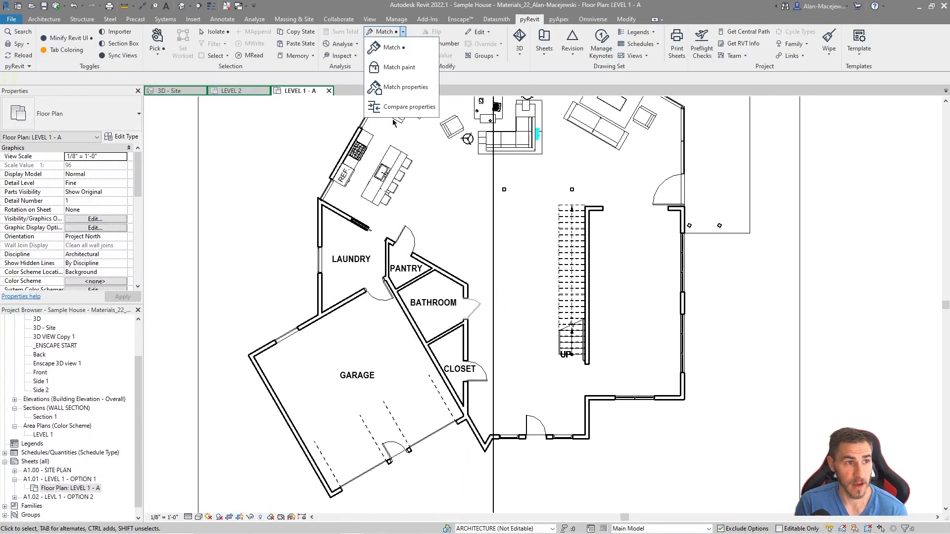
{"action": "left_click", "coordinate": [283, 186]}
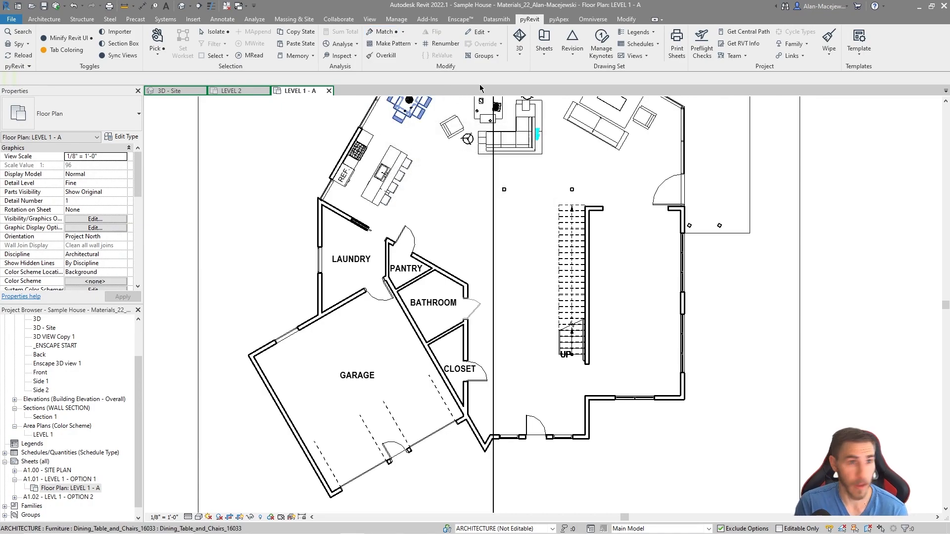
Copy the bathroom door's type to the pantry door with Revit's Match Type Properties tool.
{"action": "left_click", "coordinate": [626, 19]}
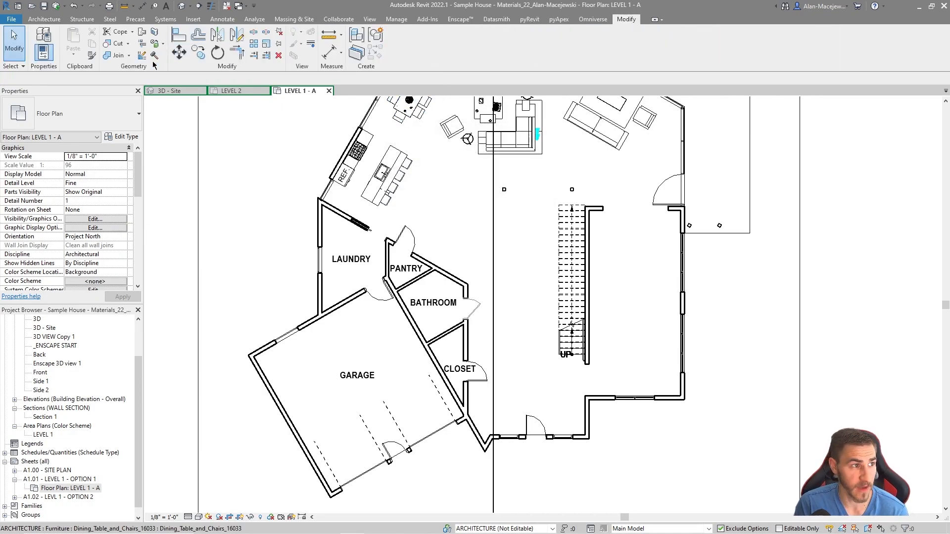
{"action": "left_click", "coordinate": [92, 55]}
{"action": "left_click", "coordinate": [473, 312]}
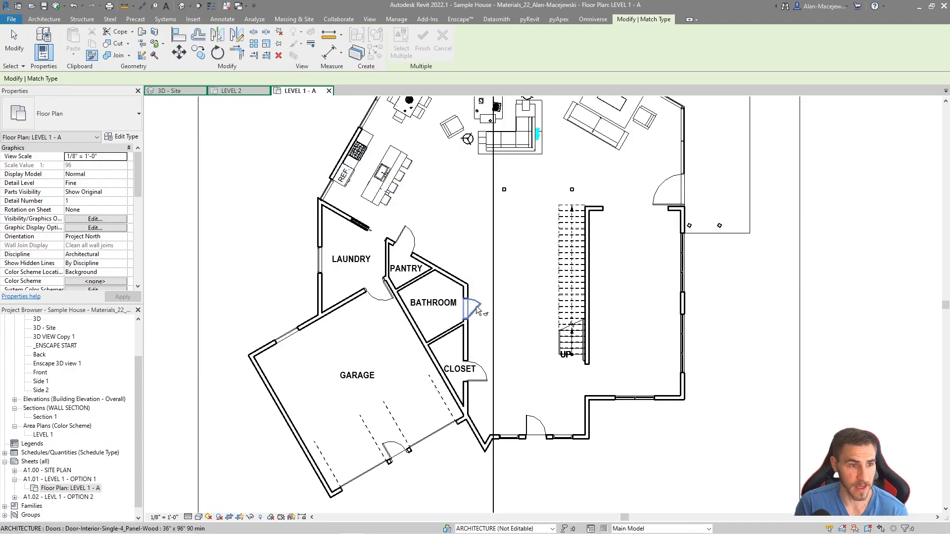
{"action": "scroll", "coordinate": [504, 280], "scroll_direction": "up", "scroll_amount": 1}
{"action": "left_click", "coordinate": [402, 230]}
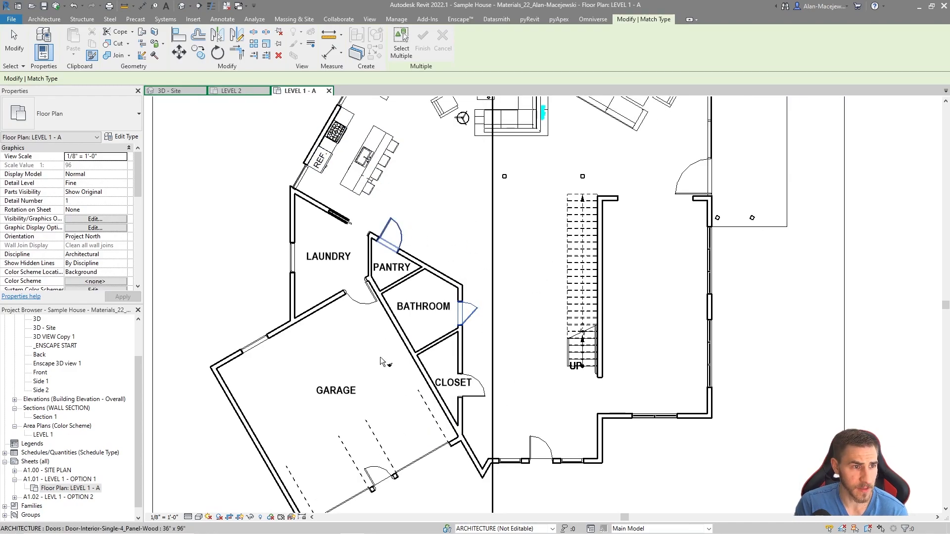
{"action": "scroll", "coordinate": [446, 248], "scroll_direction": "up", "scroll_amount": 2}
{"action": "left_click", "coordinate": [448, 249]}
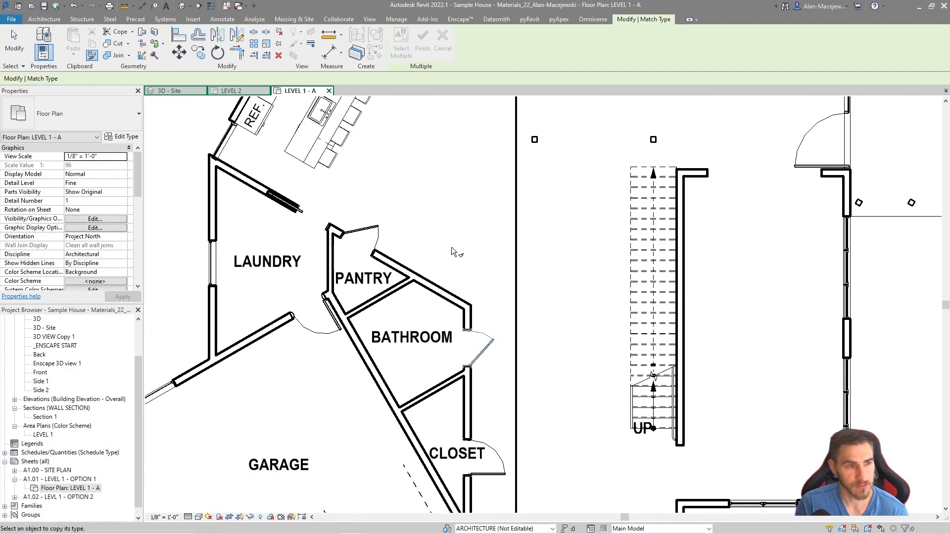
{"action": "key", "text": "Escape"}
Examine the pantry door's type, Swing Angle, Comments and phasing properties against the bathroom door.
{"action": "scroll", "coordinate": [464, 249], "scroll_direction": "up", "scroll_amount": 1}
{"action": "left_click", "coordinate": [351, 227]}
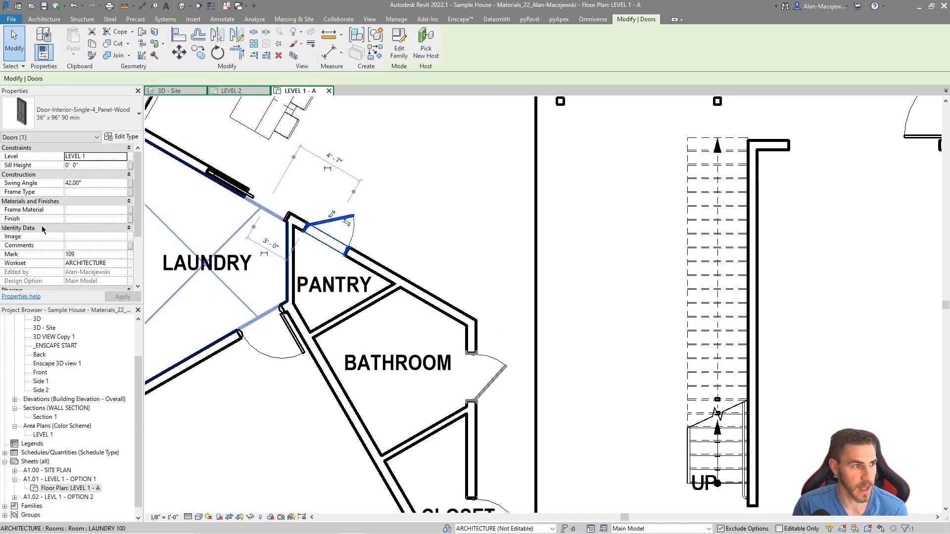
{"action": "scroll", "coordinate": [131, 184], "scroll_direction": "down", "scroll_amount": 3}
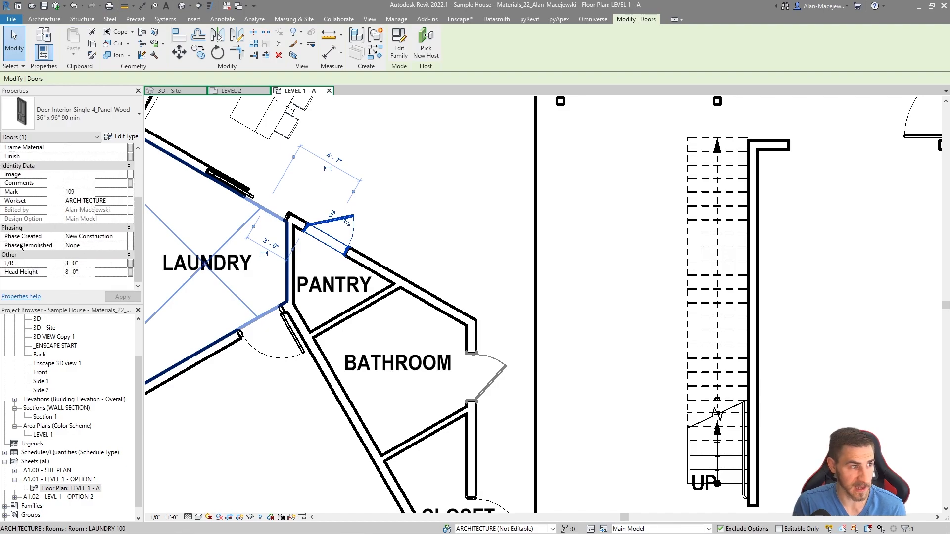
{"action": "scroll", "coordinate": [119, 163], "scroll_direction": "up", "scroll_amount": 3}
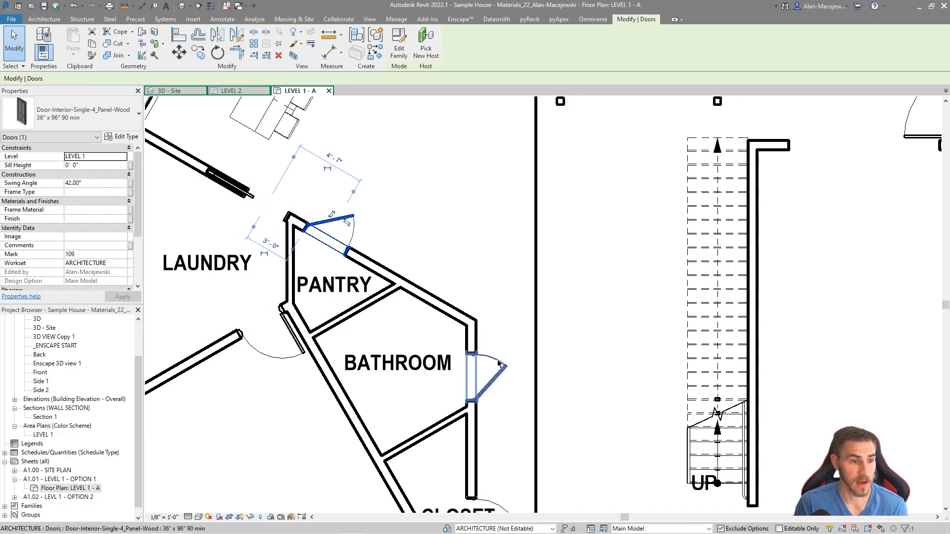
{"action": "left_click", "coordinate": [490, 380]}
{"action": "left_click", "coordinate": [317, 227]}
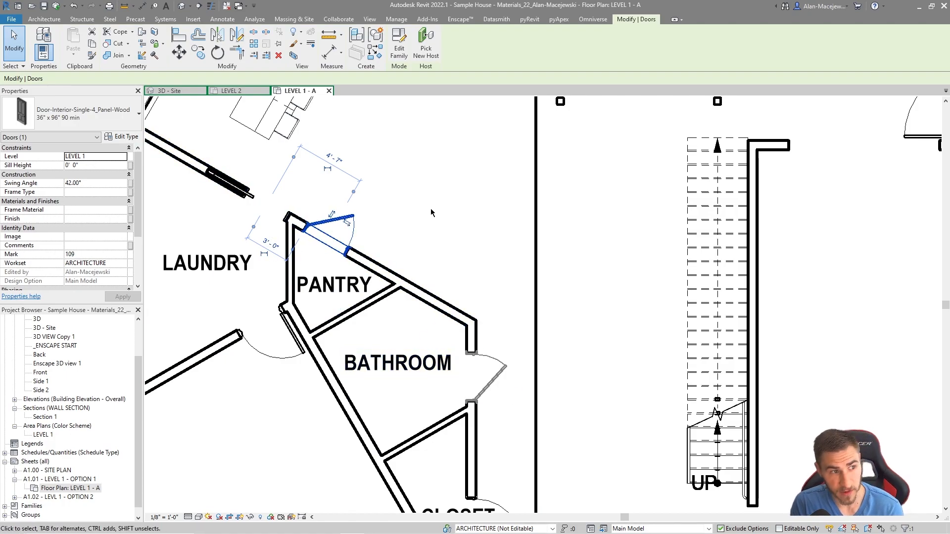
Undo the type match on the pantry door and leave it deselected.
{"action": "scroll", "coordinate": [369, 249], "scroll_direction": "down", "scroll_amount": 2}
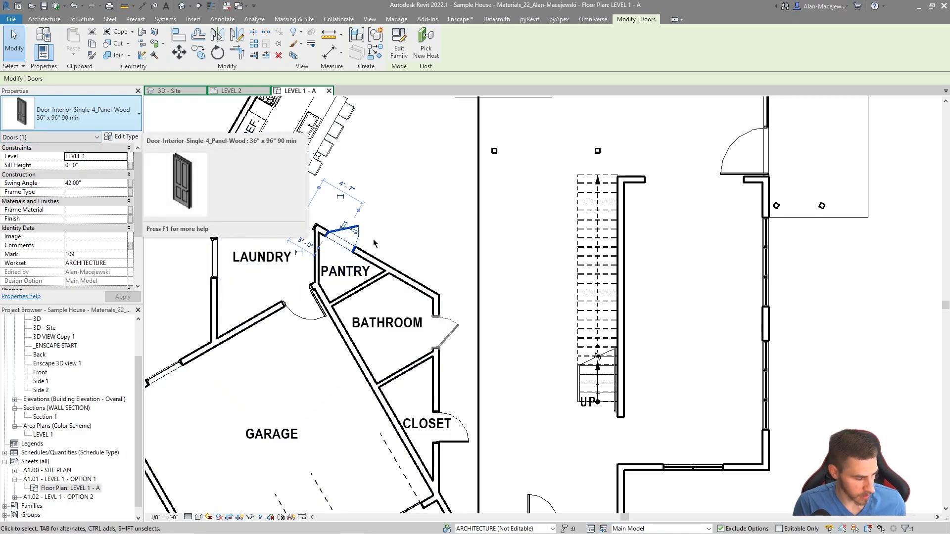
{"action": "scroll", "coordinate": [494, 257], "scroll_direction": "down", "scroll_amount": 1}
{"action": "key", "text": "Escape"}
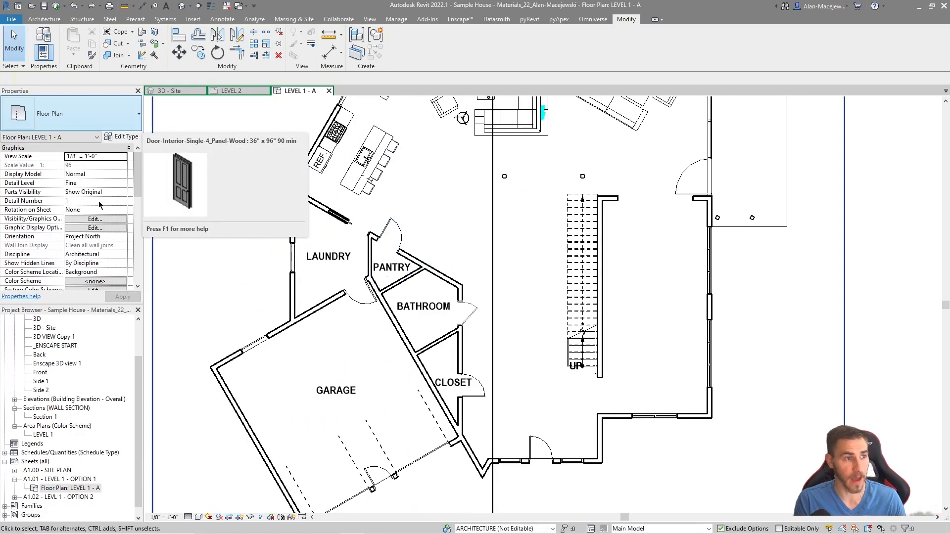
{"action": "middle_click_drag", "start_coordinate": [451, 200], "coordinate": [416, 183]}
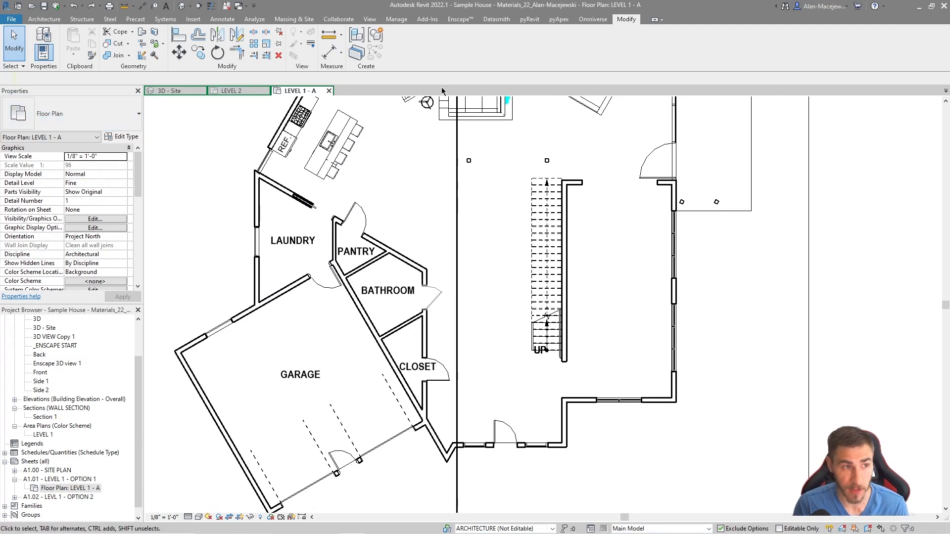
{"action": "left_click", "coordinate": [525, 22]}
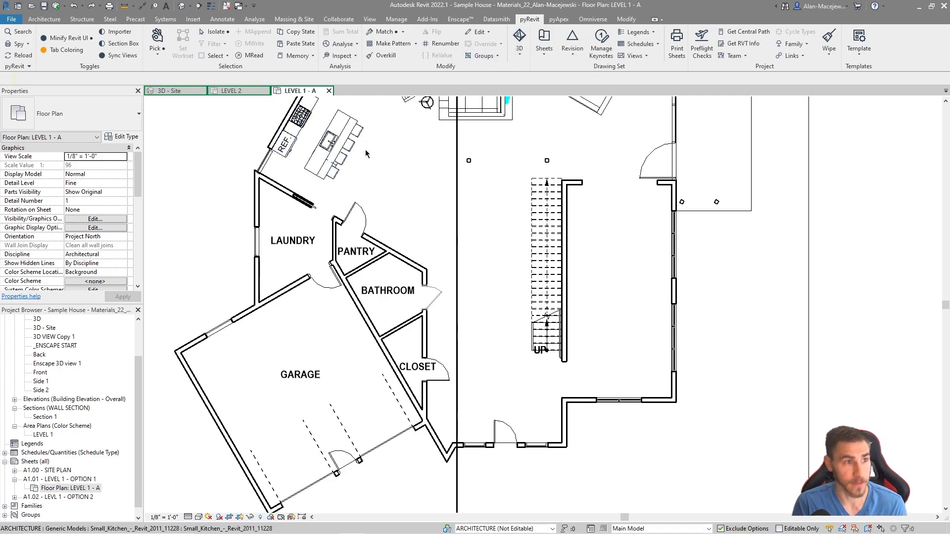
{"action": "left_click", "coordinate": [404, 32]}
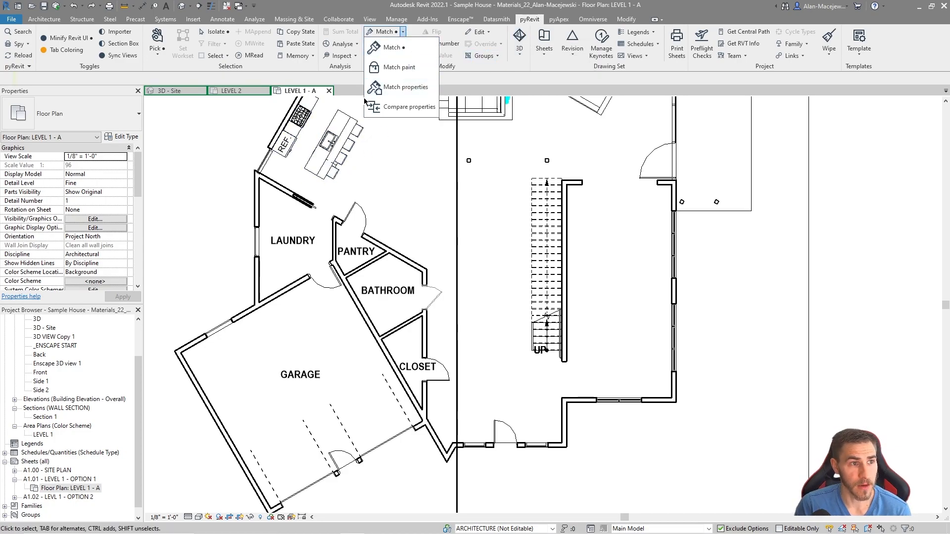
{"action": "left_click", "coordinate": [526, 123]}
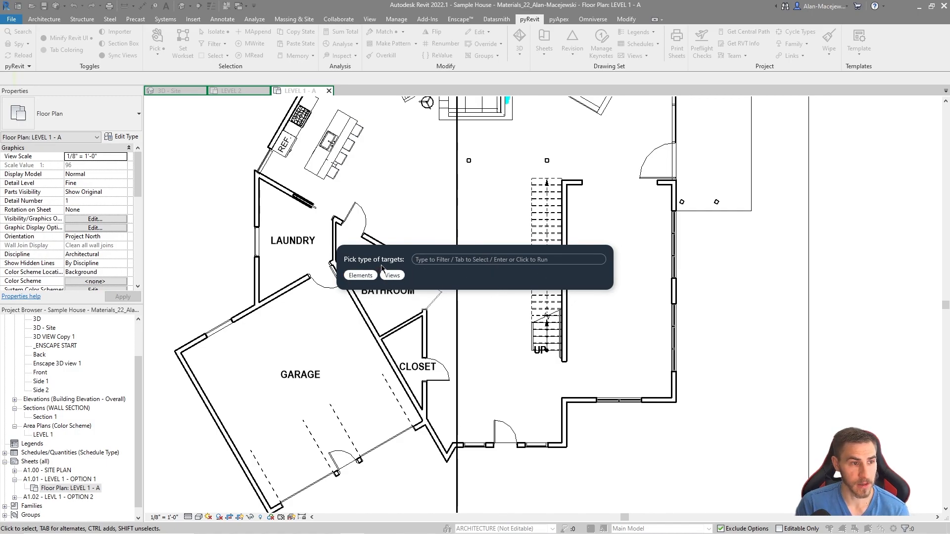
{"action": "key", "text": "Escape"}
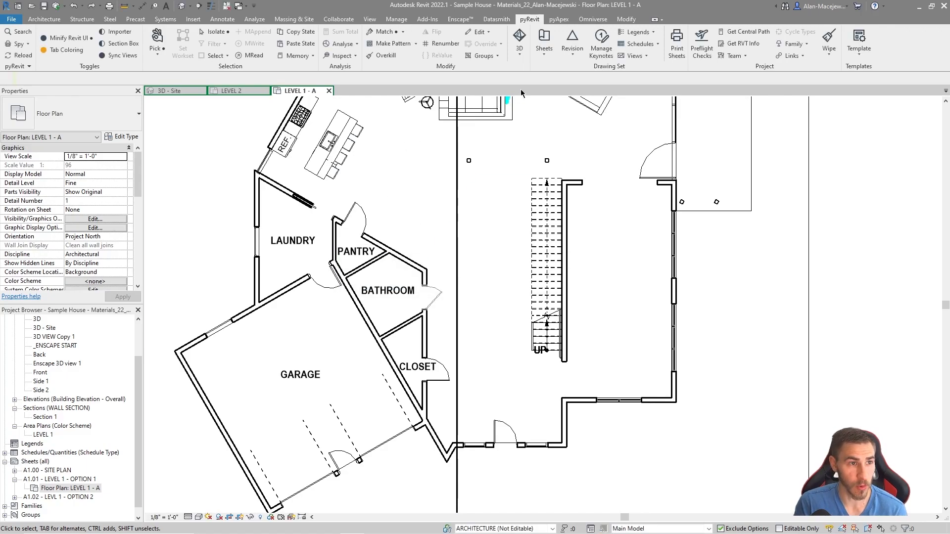
Start pyRevit's Match Properties for Elements and pick the bathroom door as the source object.
{"action": "left_click", "coordinate": [403, 32]}
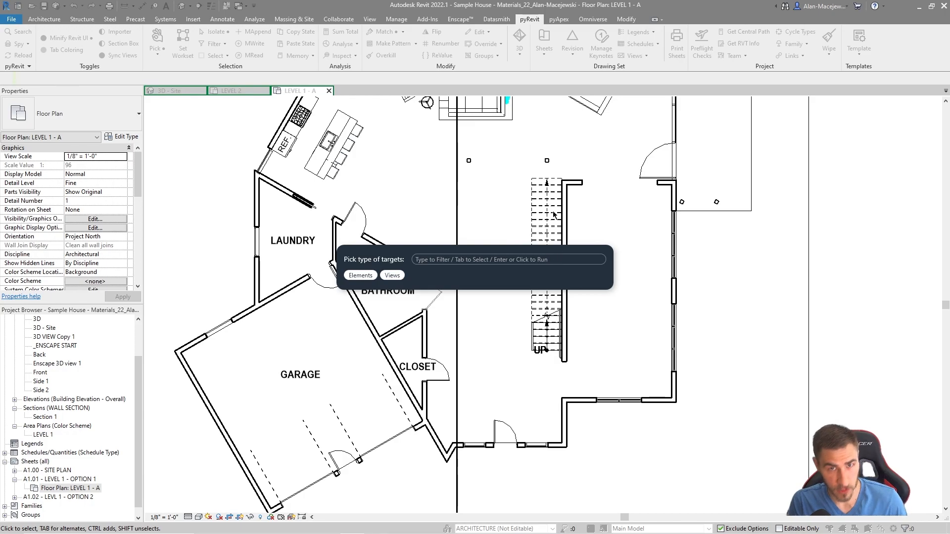
{"action": "key", "text": "Tab"}
{"action": "key", "text": "Tab"}
{"action": "key", "text": "Return"}
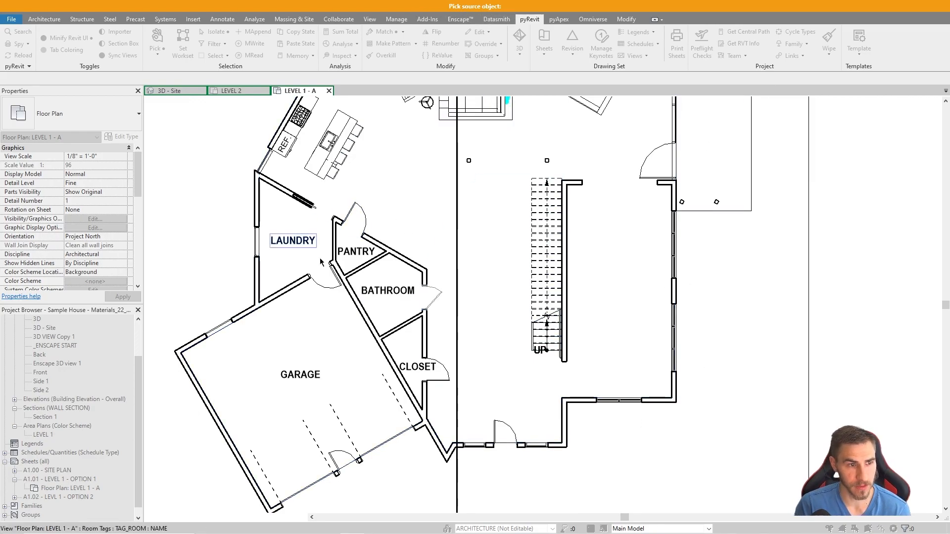
{"action": "left_click", "coordinate": [431, 296]}
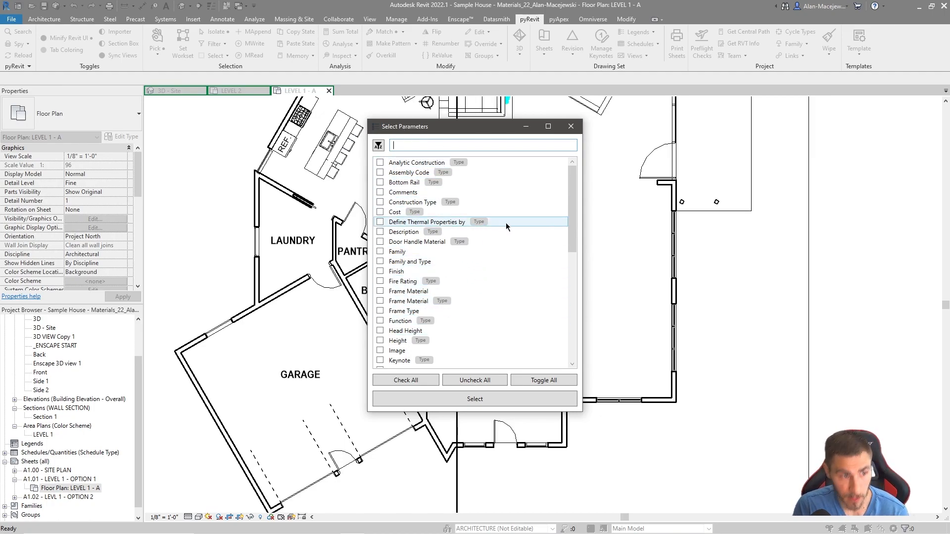
Include the Comments and Swing Angle parameters among the properties to match.
{"action": "left_click_drag", "start_coordinate": [469, 129], "coordinate": [608, 144]}
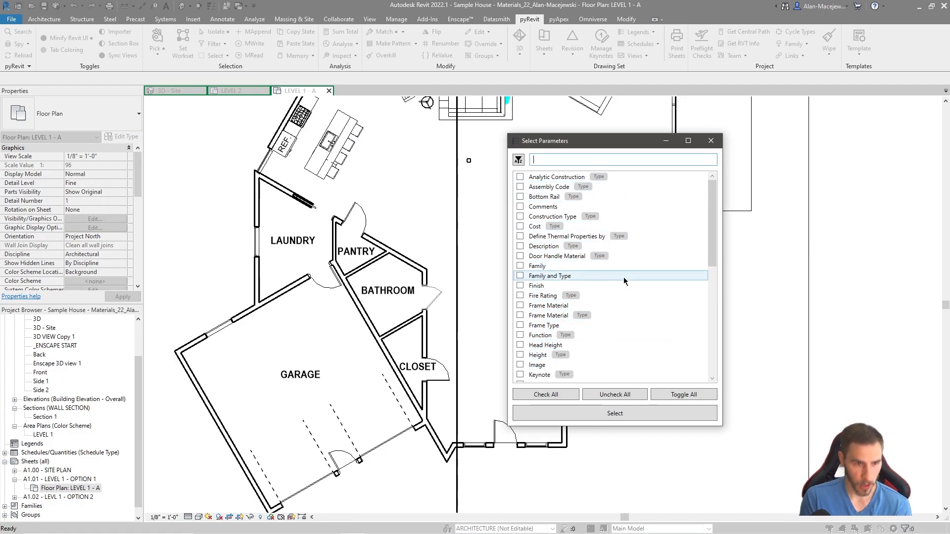
{"action": "left_click_drag", "start_coordinate": [569, 141], "coordinate": [580, 147]}
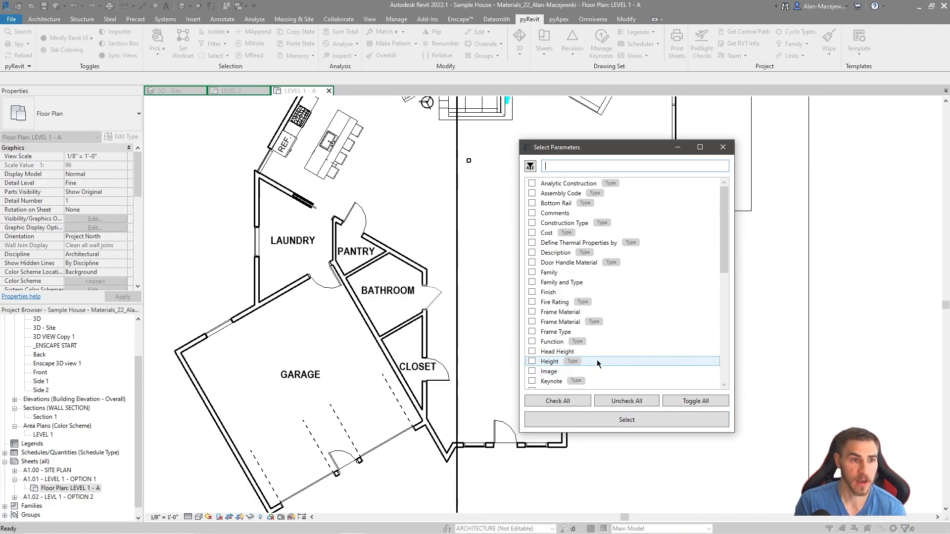
{"action": "left_click", "coordinate": [531, 213]}
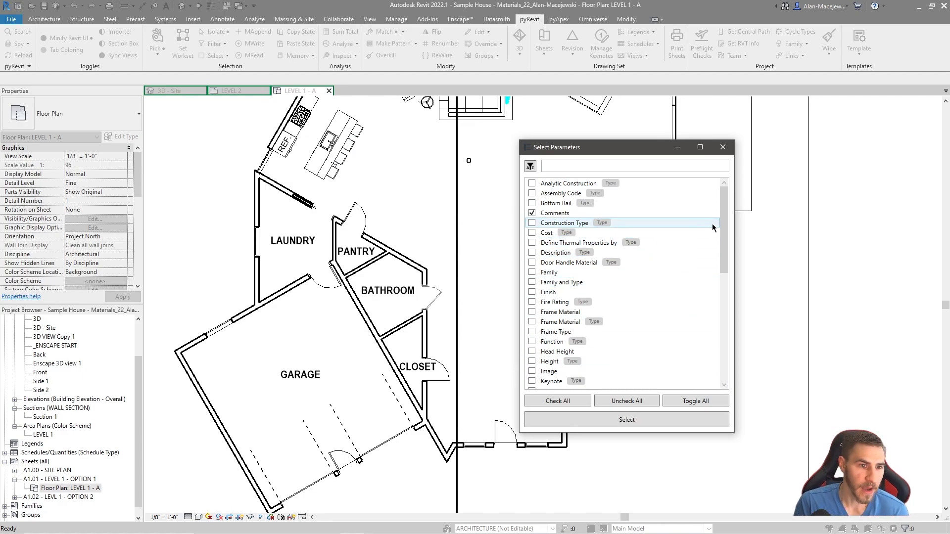
{"action": "scroll", "coordinate": [593, 247], "scroll_direction": "down", "scroll_amount": 9}
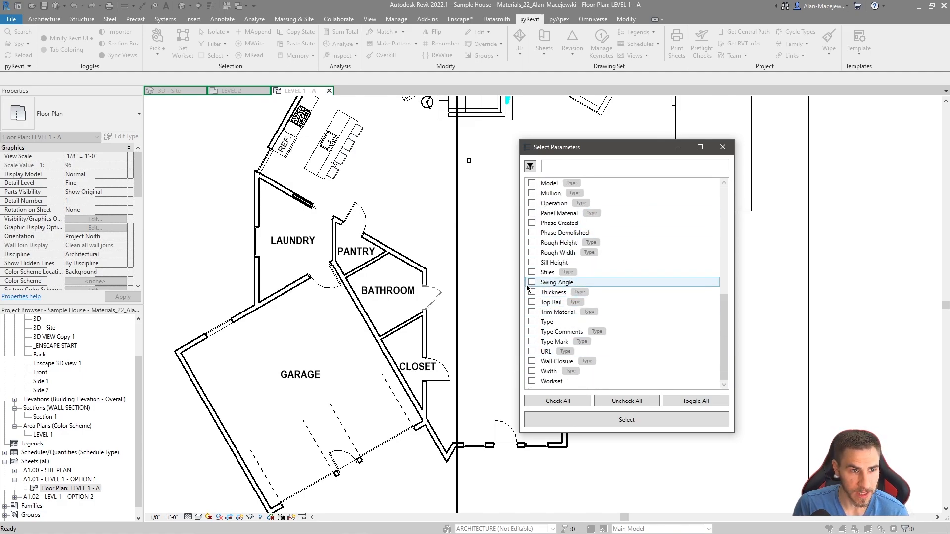
{"action": "left_click", "coordinate": [532, 283]}
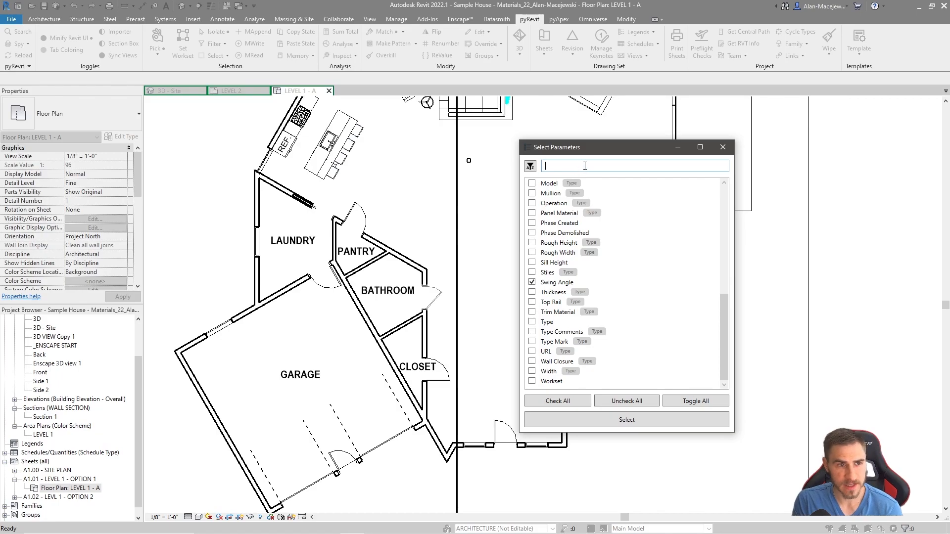
Filter the parameter list by "ph", include Phase Created, and clear the filter to review the full list.
{"action": "scroll", "coordinate": [646, 214], "scroll_direction": "up", "scroll_amount": 6}
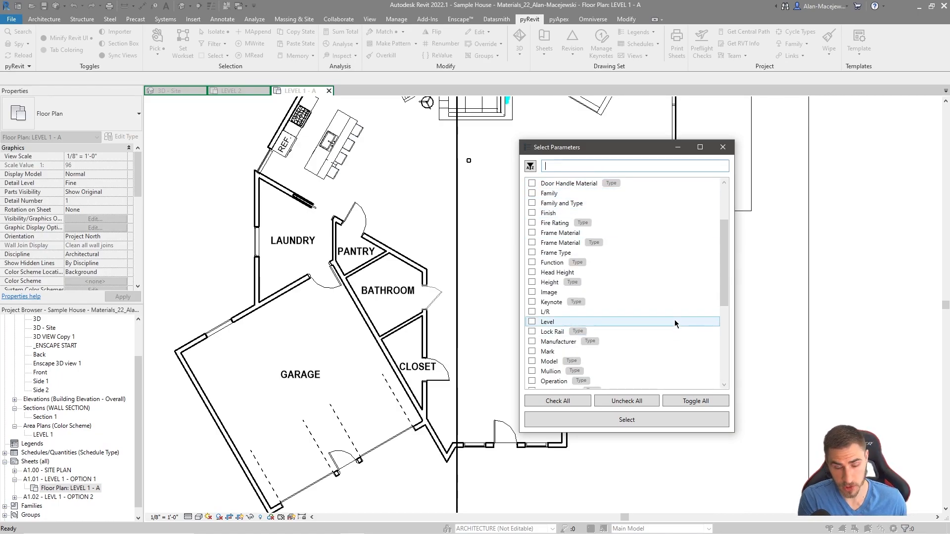
{"action": "type", "text": "ph"}
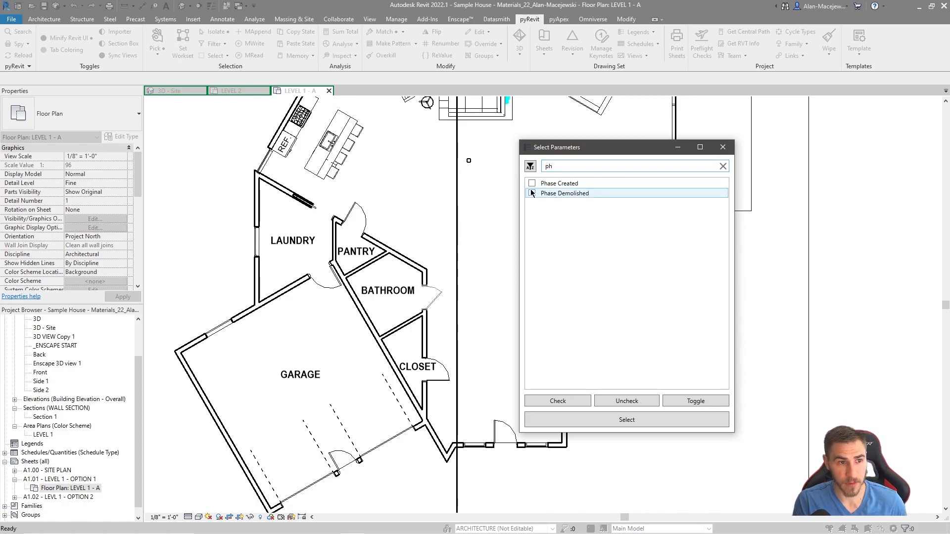
{"action": "left_click", "coordinate": [532, 183]}
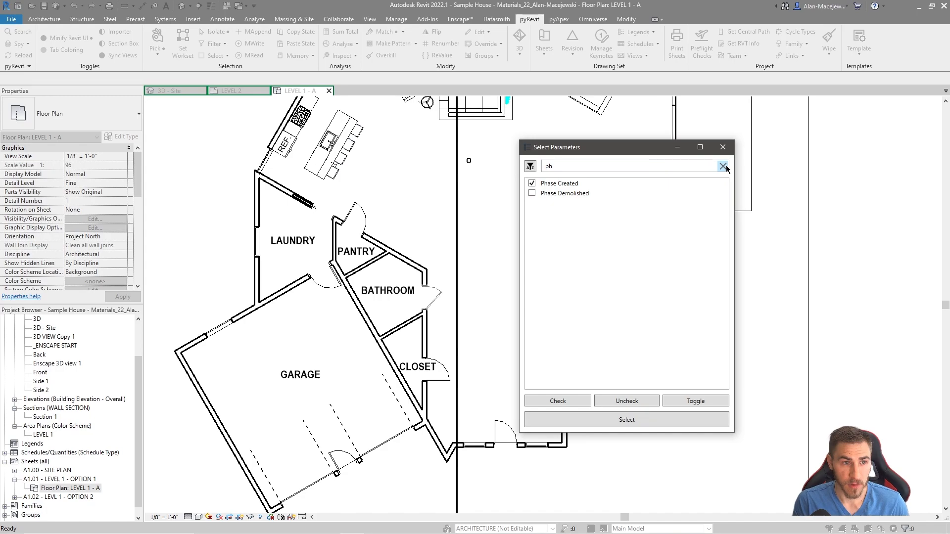
{"action": "scroll", "coordinate": [554, 228], "scroll_direction": "down", "scroll_amount": 5}
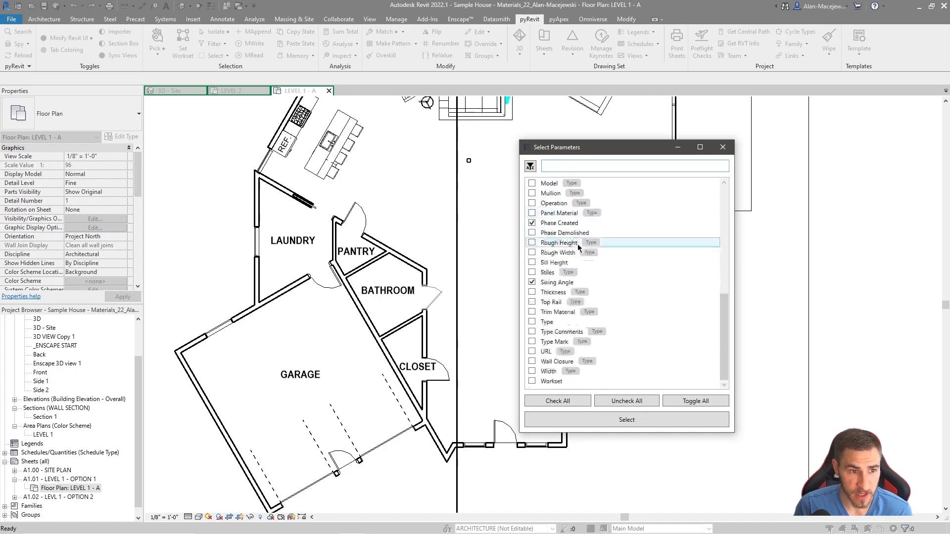
{"action": "left_click", "coordinate": [557, 372]}
{"action": "scroll", "coordinate": [557, 372], "scroll_direction": "up", "scroll_amount": 1}
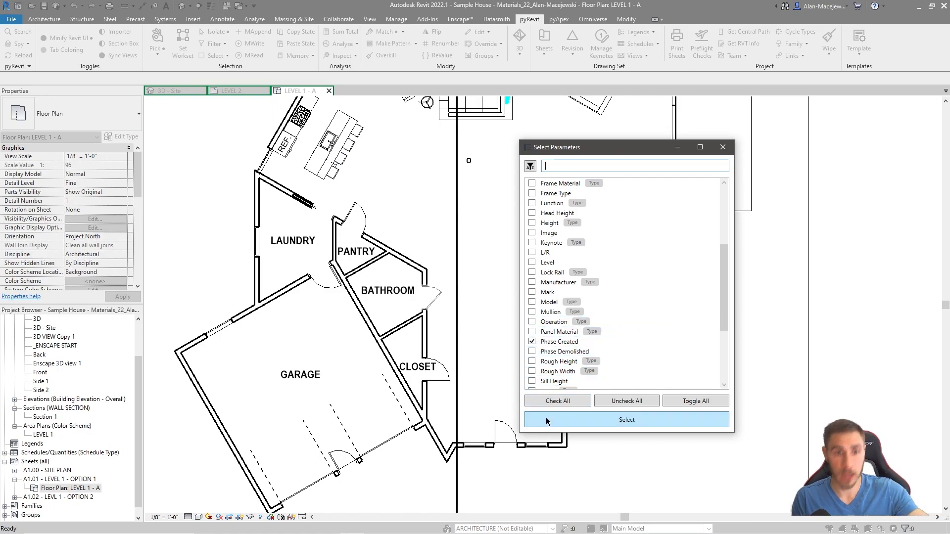
Confirm the chosen parameters, apply them to the pantry door and the exterior wall at the plan's lower right, and finish matching.
{"action": "left_click", "coordinate": [631, 423]}
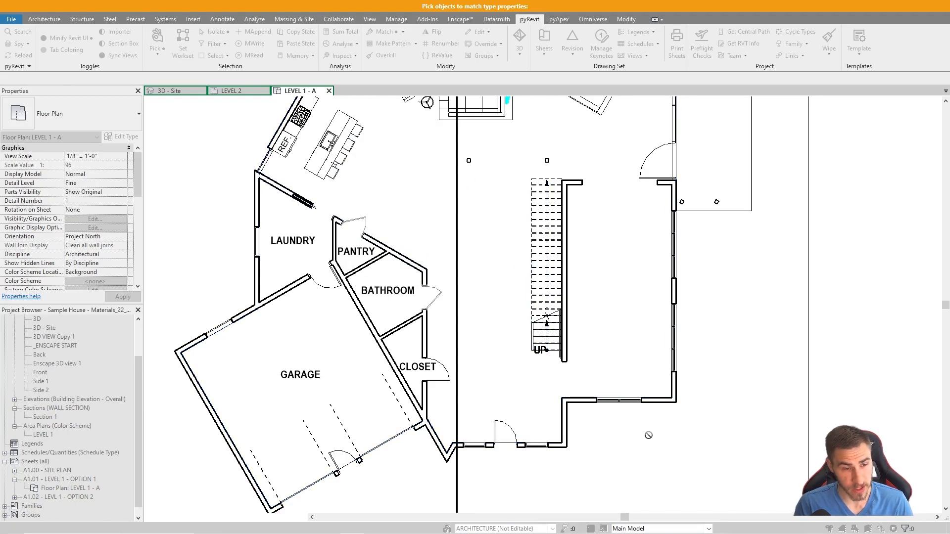
{"action": "left_click", "coordinate": [657, 401]}
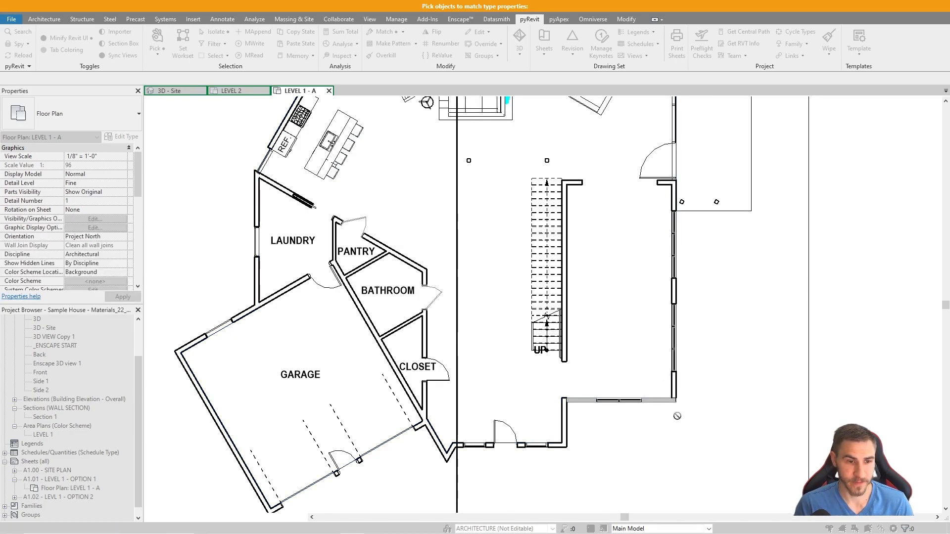
{"action": "key", "text": "Escape"}
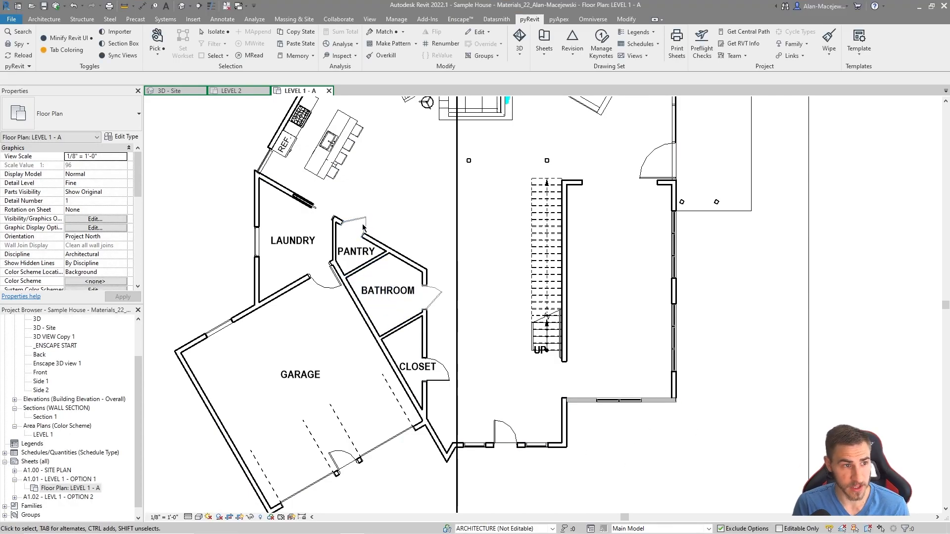
Examine the Swing Angle, Comments and Phase Created properties of the bathroom door and the pantry door.
{"action": "left_click", "coordinate": [437, 293]}
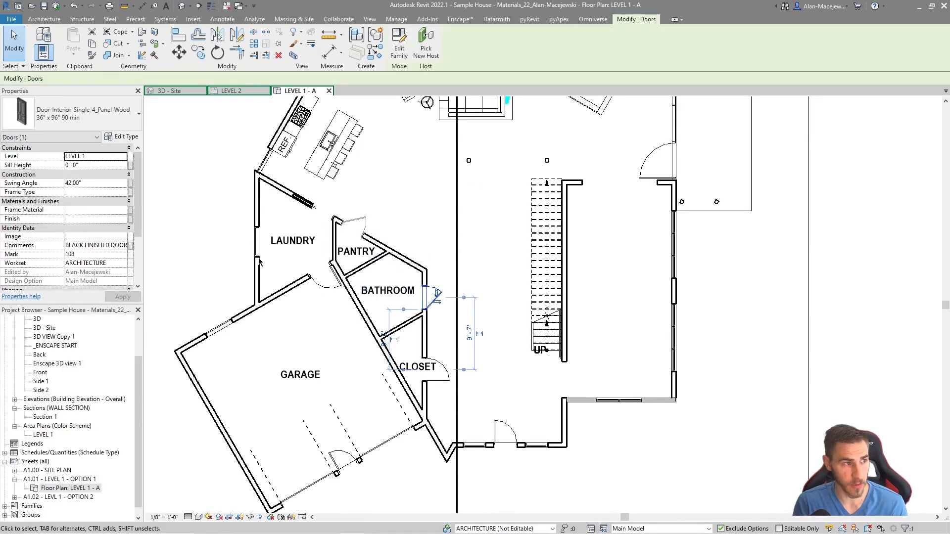
{"action": "scroll", "coordinate": [107, 192], "scroll_direction": "down", "scroll_amount": 2}
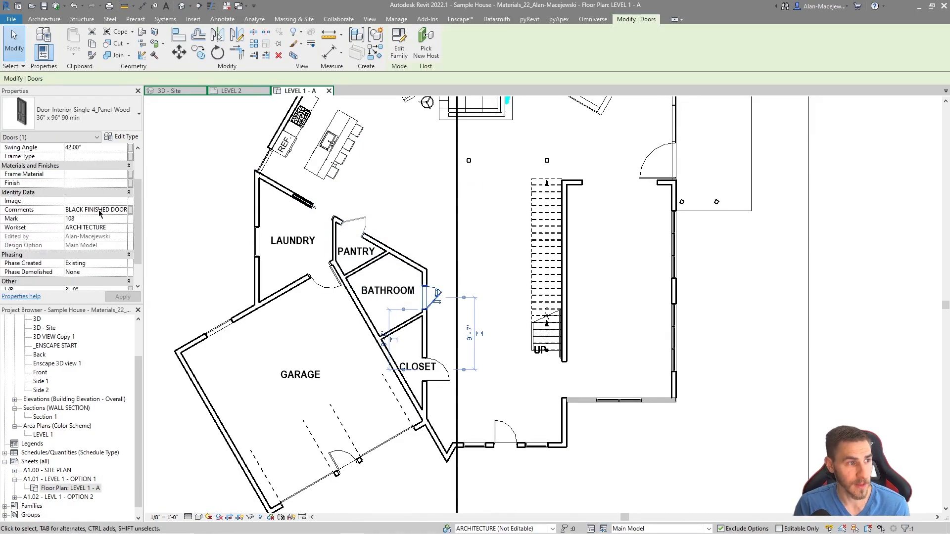
{"action": "scroll", "coordinate": [92, 212], "scroll_direction": "down", "scroll_amount": 1}
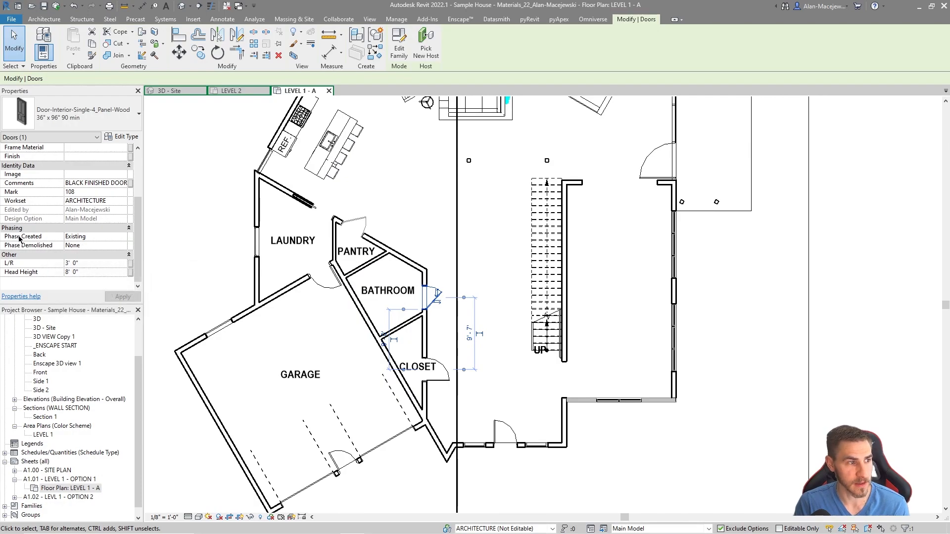
{"action": "left_click", "coordinate": [391, 182]}
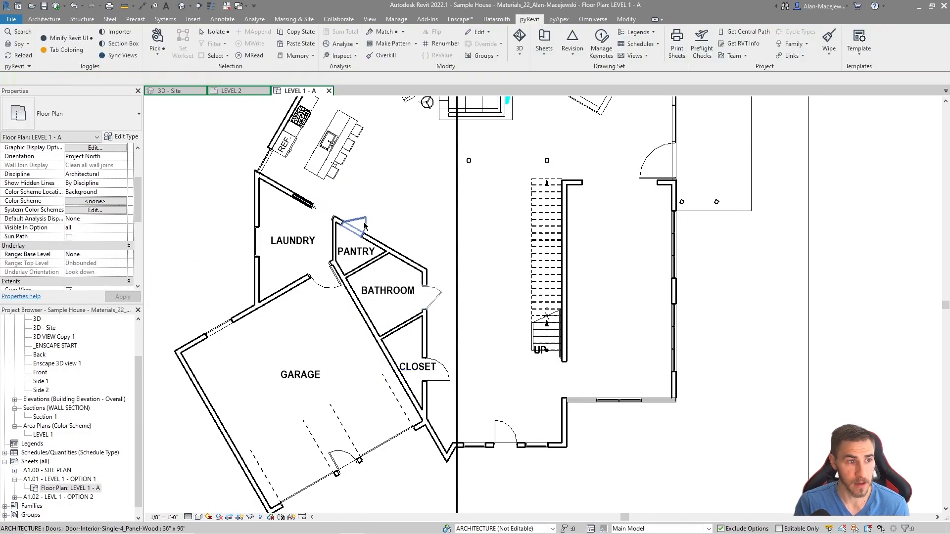
{"action": "left_click", "coordinate": [365, 225]}
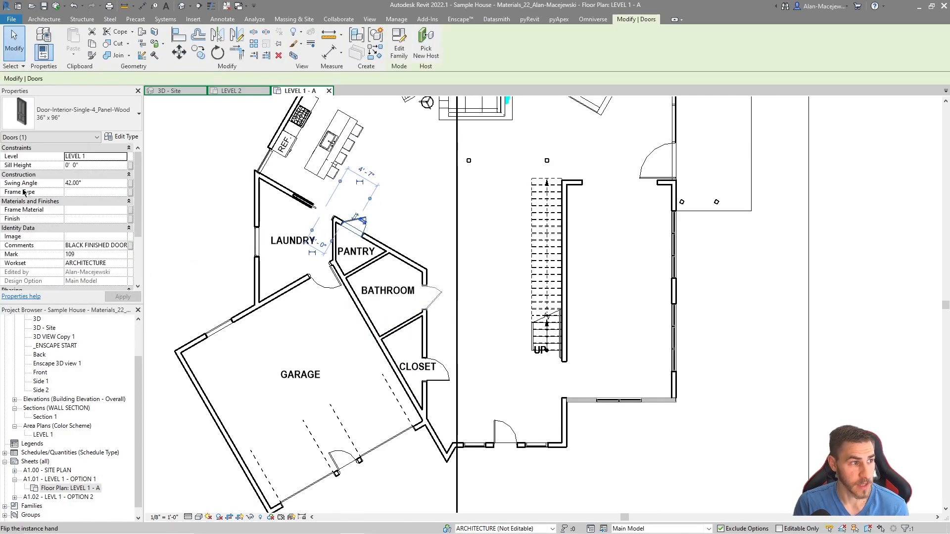
{"action": "scroll", "coordinate": [89, 186], "scroll_direction": "down", "scroll_amount": 1}
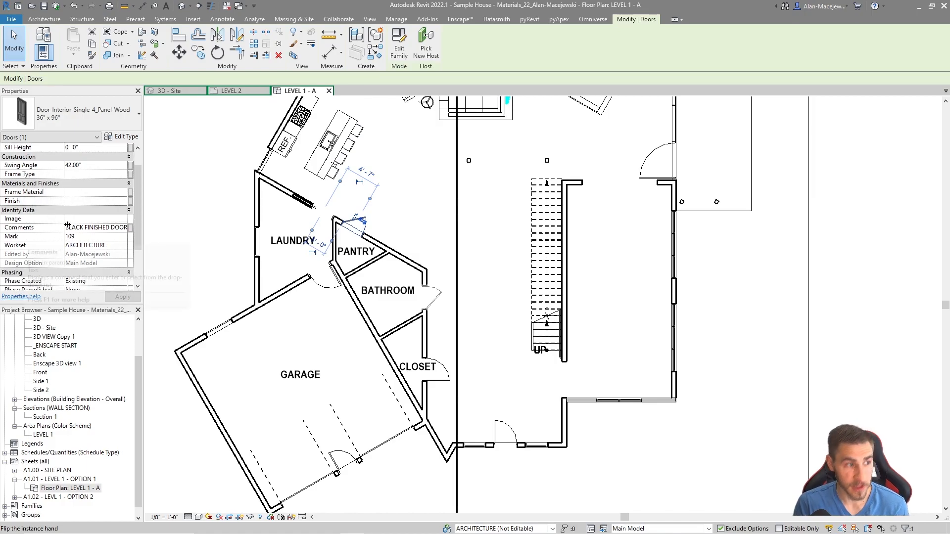
{"action": "scroll", "coordinate": [119, 228], "scroll_direction": "down", "scroll_amount": 3}
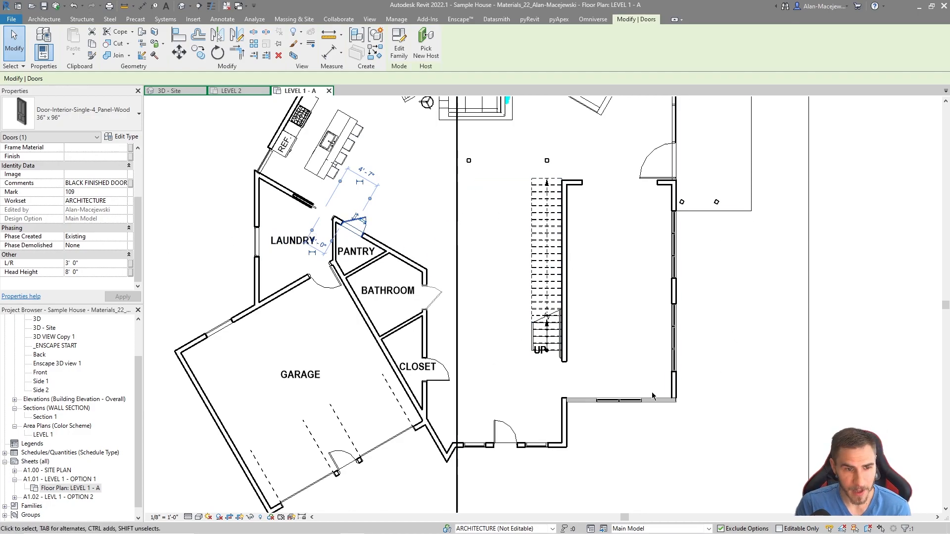
Examine the Comments and Phase Created properties of the exterior wall at the plan's lower right, and deselect it.
{"action": "left_click", "coordinate": [652, 414]}
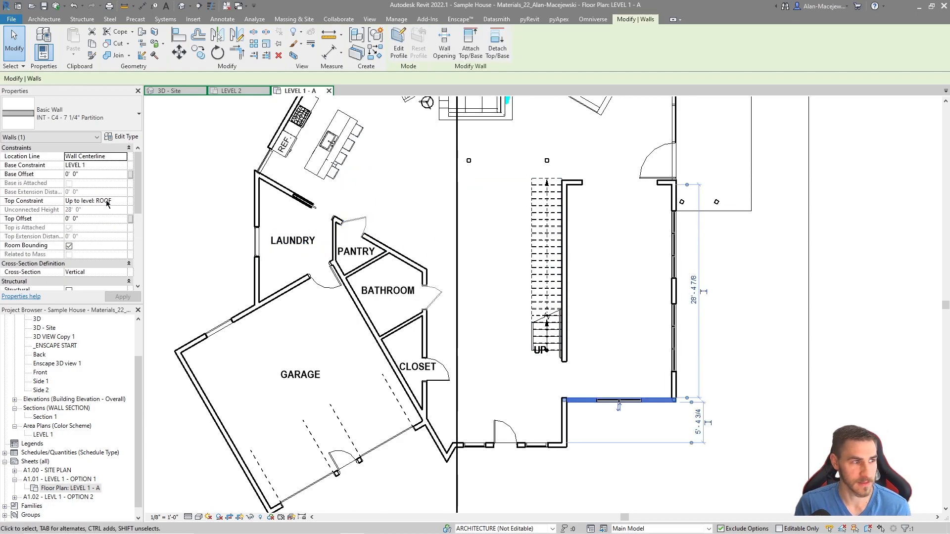
{"action": "scroll", "coordinate": [43, 220], "scroll_direction": "down", "scroll_amount": 3}
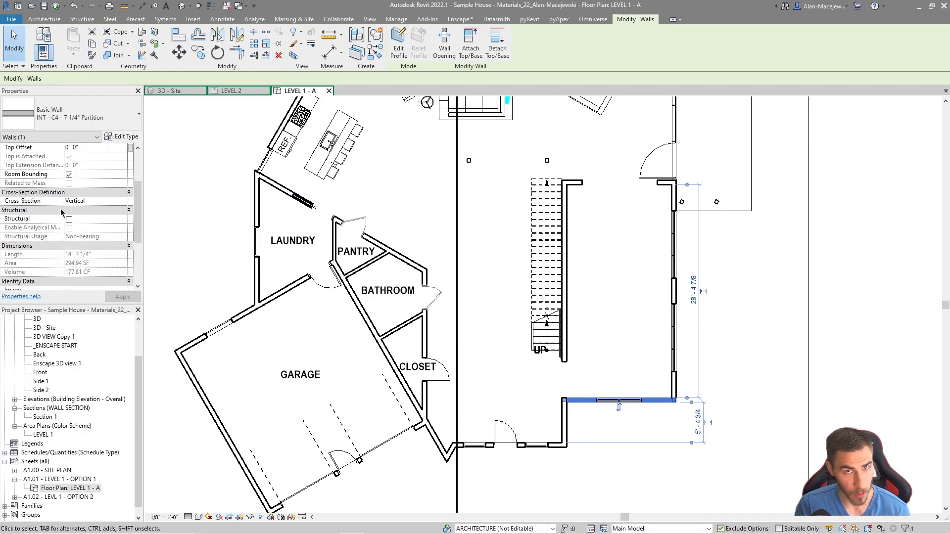
{"action": "scroll", "coordinate": [61, 213], "scroll_direction": "down", "scroll_amount": 2}
{"action": "scroll", "coordinate": [63, 216], "scroll_direction": "down", "scroll_amount": 1}
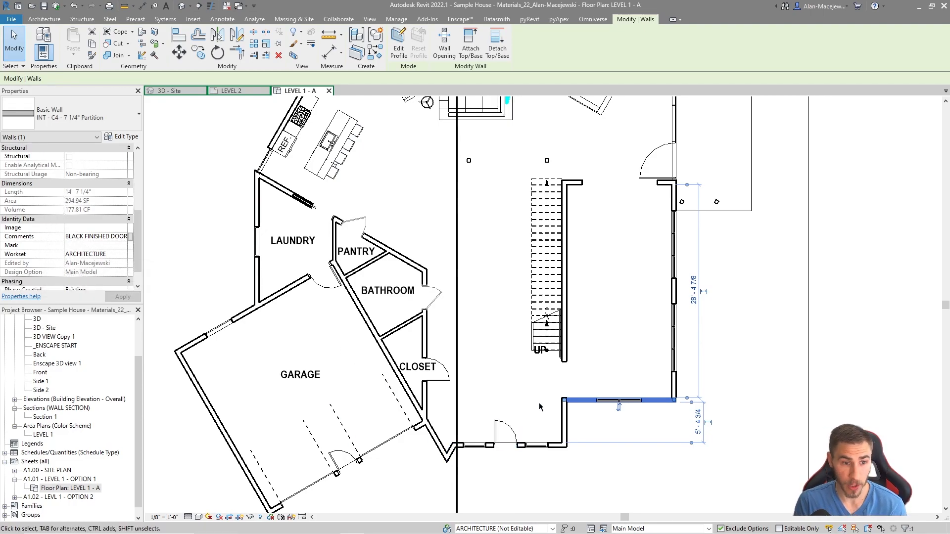
{"action": "scroll", "coordinate": [78, 232], "scroll_direction": "down", "scroll_amount": 1}
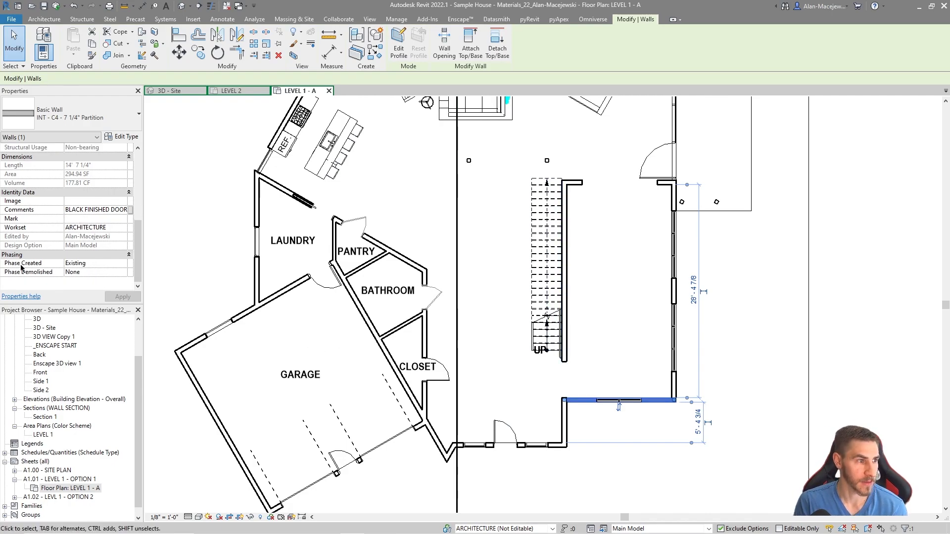
{"action": "left_click", "coordinate": [582, 328]}
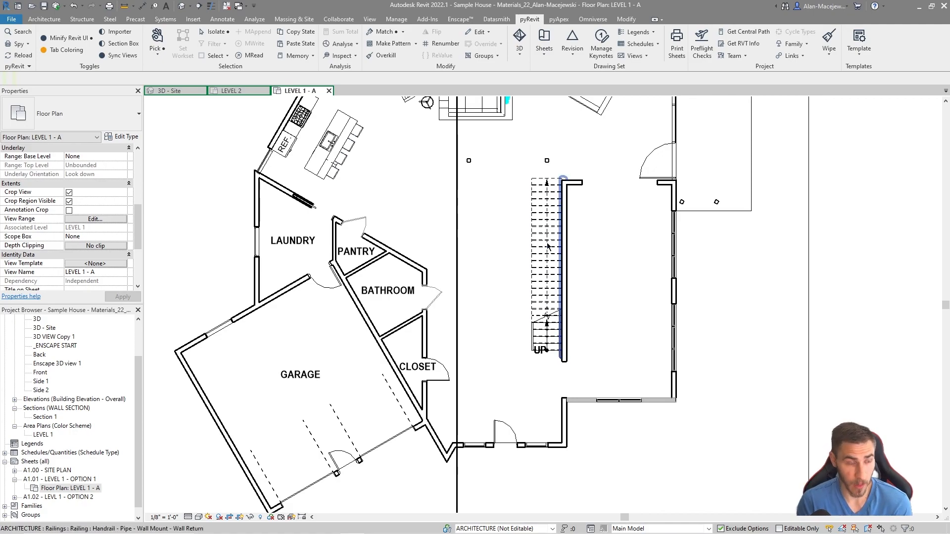
Inspect the Fire Rating in the bathroom door's type properties and close them without changes.
{"action": "left_click", "coordinate": [431, 297]}
{"action": "left_click", "coordinate": [121, 136]}
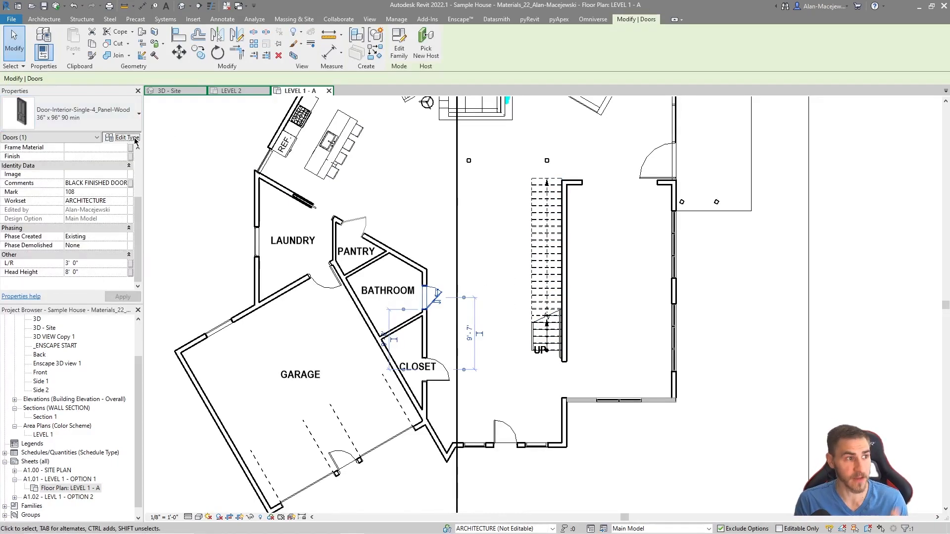
{"action": "scroll", "coordinate": [533, 263], "scroll_direction": "down", "scroll_amount": 2}
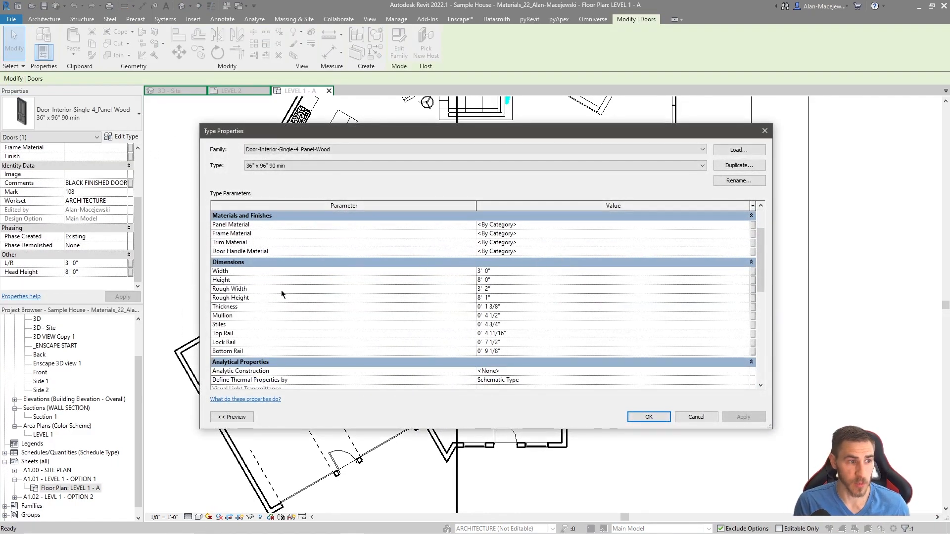
{"action": "scroll", "coordinate": [327, 281], "scroll_direction": "down", "scroll_amount": 3}
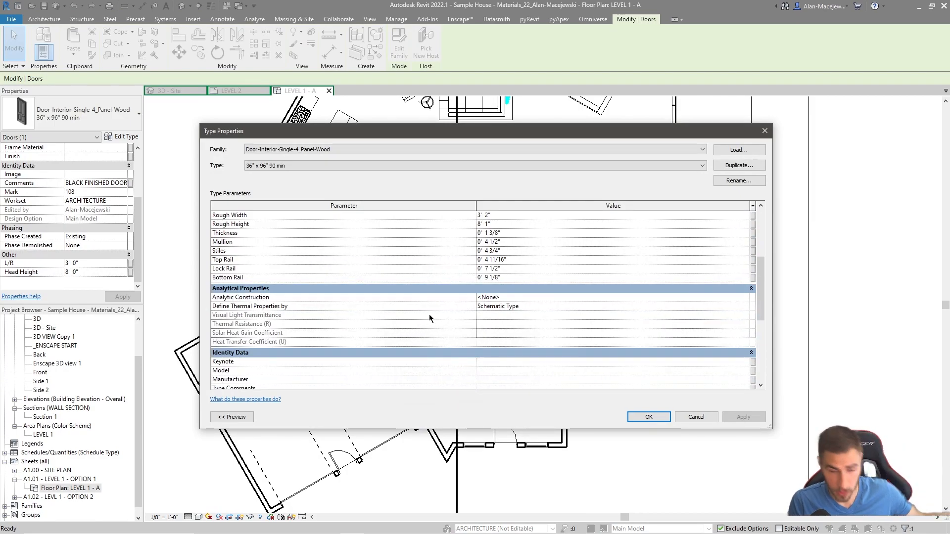
{"action": "scroll", "coordinate": [426, 316], "scroll_direction": "down", "scroll_amount": 5}
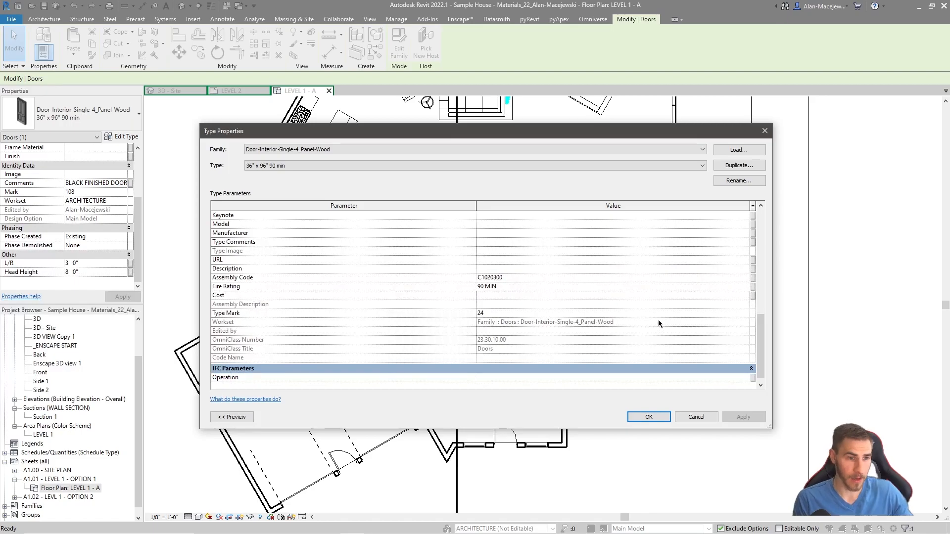
{"action": "left_click", "coordinate": [501, 288]}
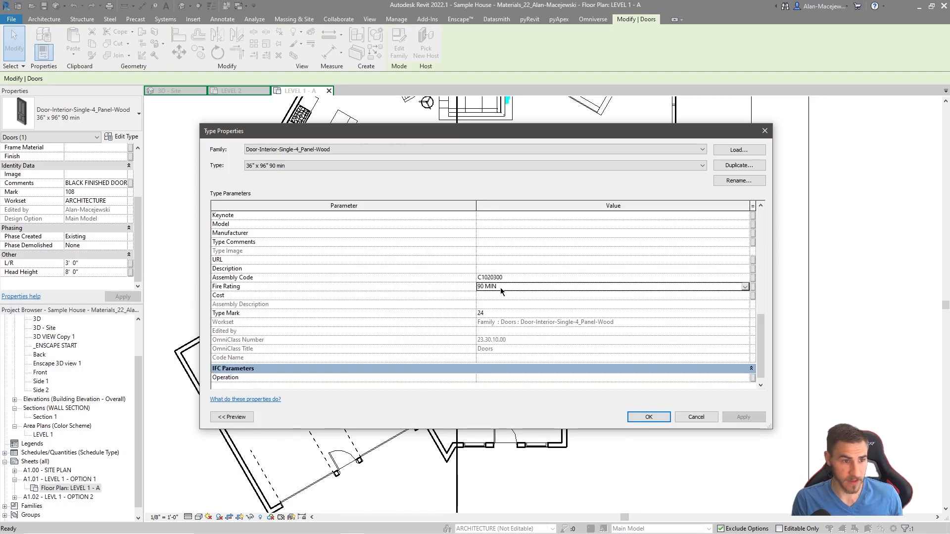
{"action": "left_click", "coordinate": [703, 419]}
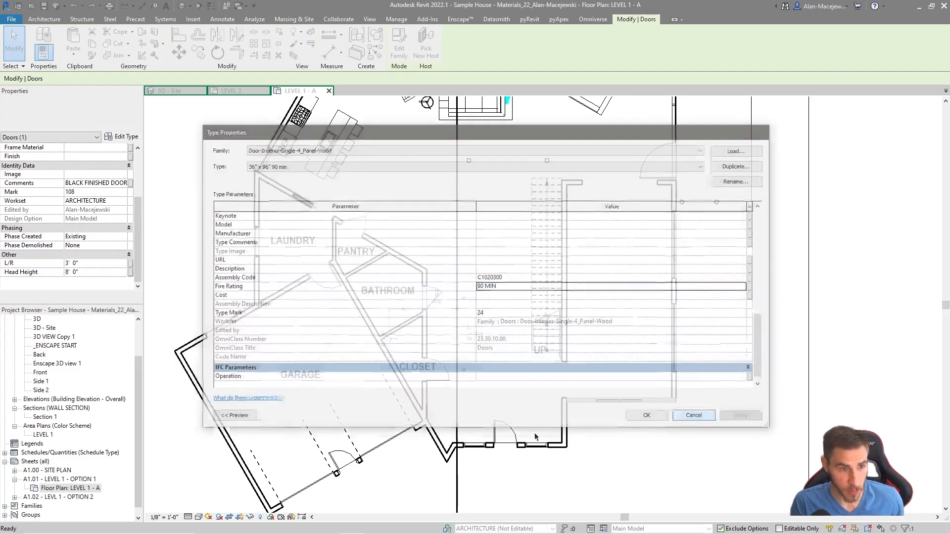
Clear the Fire Rating value in the closet door's type properties and accept the change.
{"action": "left_click", "coordinate": [445, 375]}
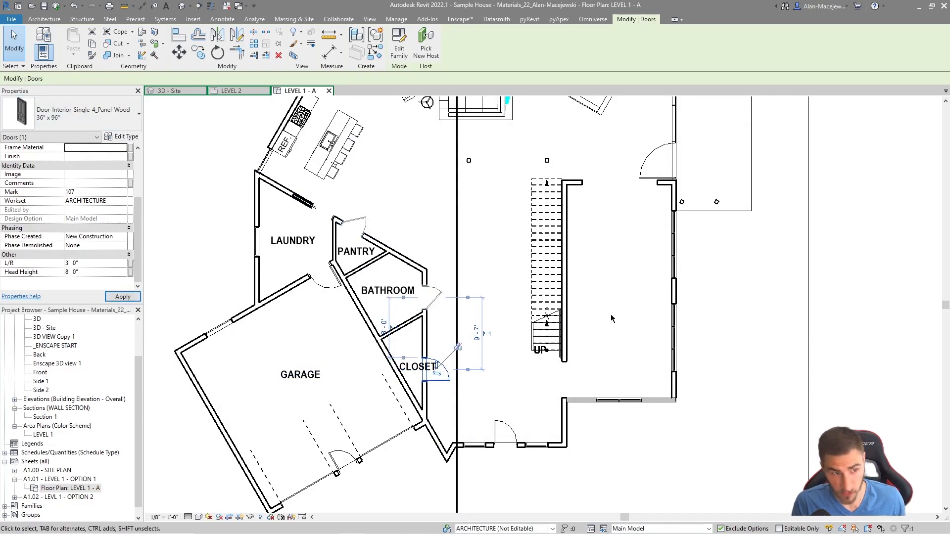
{"action": "left_click", "coordinate": [119, 137]}
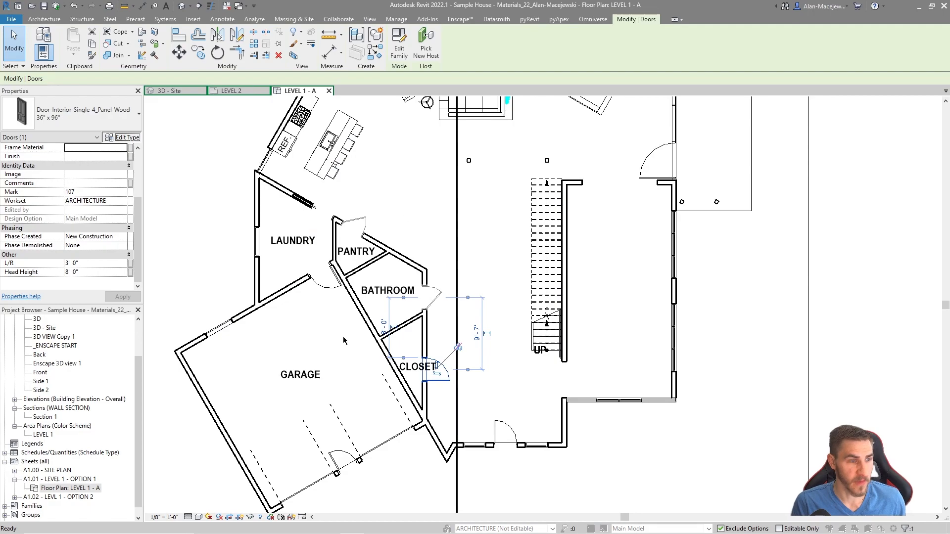
{"action": "scroll", "coordinate": [438, 321], "scroll_direction": "down", "scroll_amount": 6}
{"action": "left_click", "coordinate": [529, 333]}
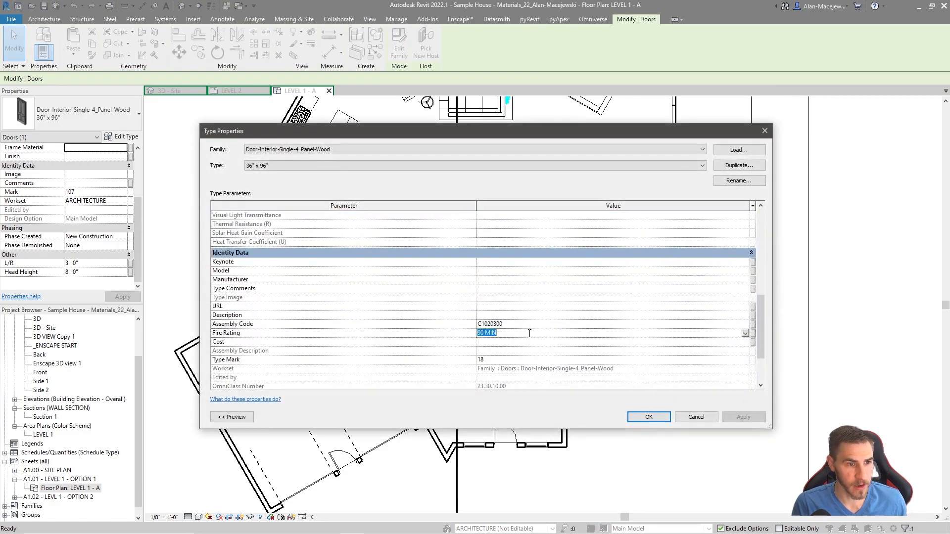
{"action": "left_click", "coordinate": [649, 415]}
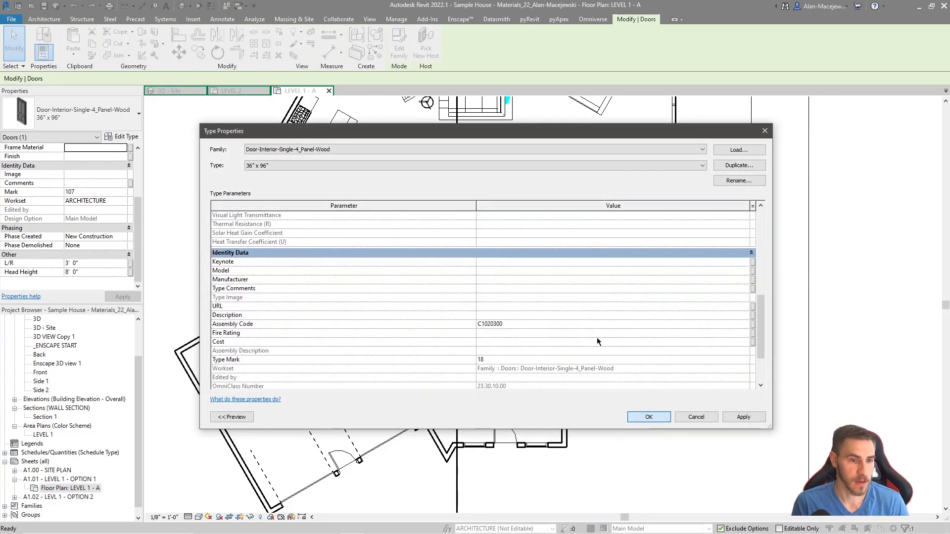
Start pyRevit's Match Properties with the selected bathroom door as the source element.
{"action": "left_click", "coordinate": [438, 307]}
{"action": "left_click", "coordinate": [437, 306]}
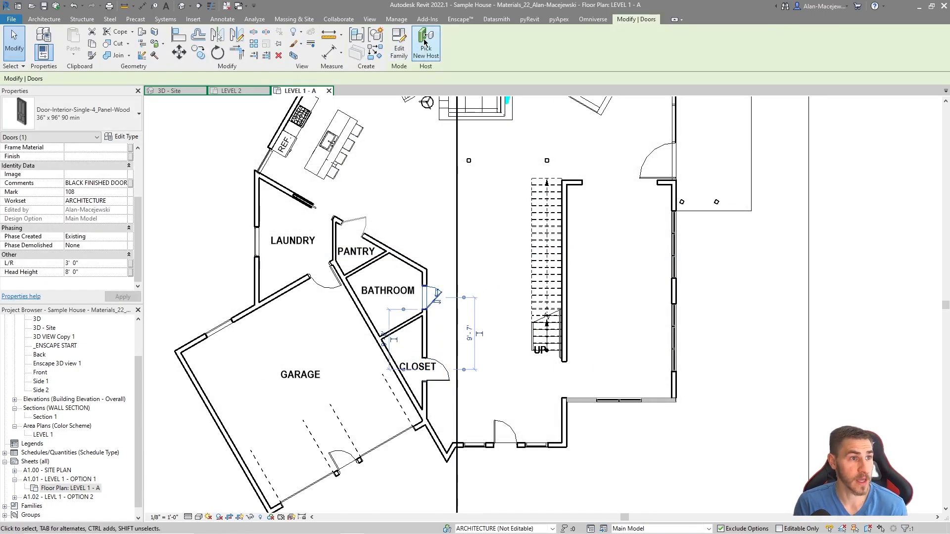
{"action": "left_click", "coordinate": [530, 19]}
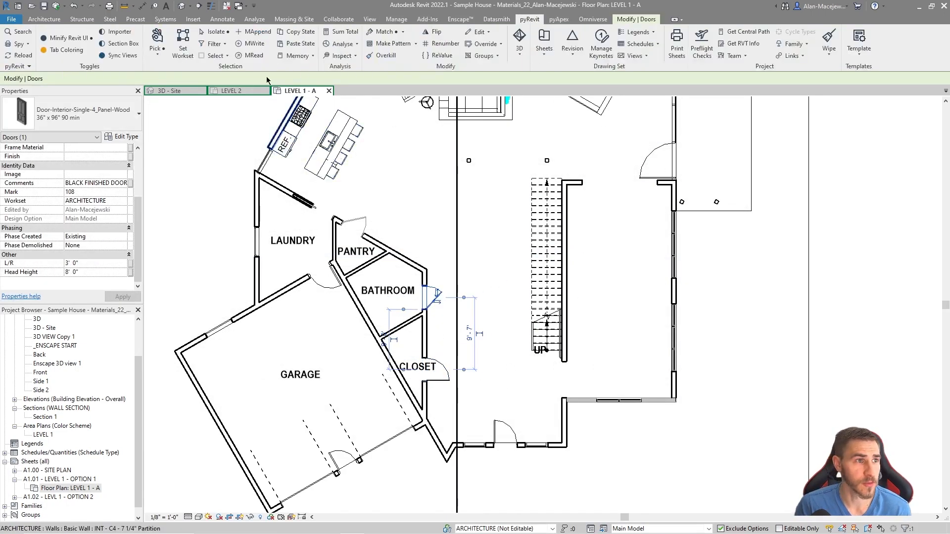
{"action": "left_click", "coordinate": [381, 32]}
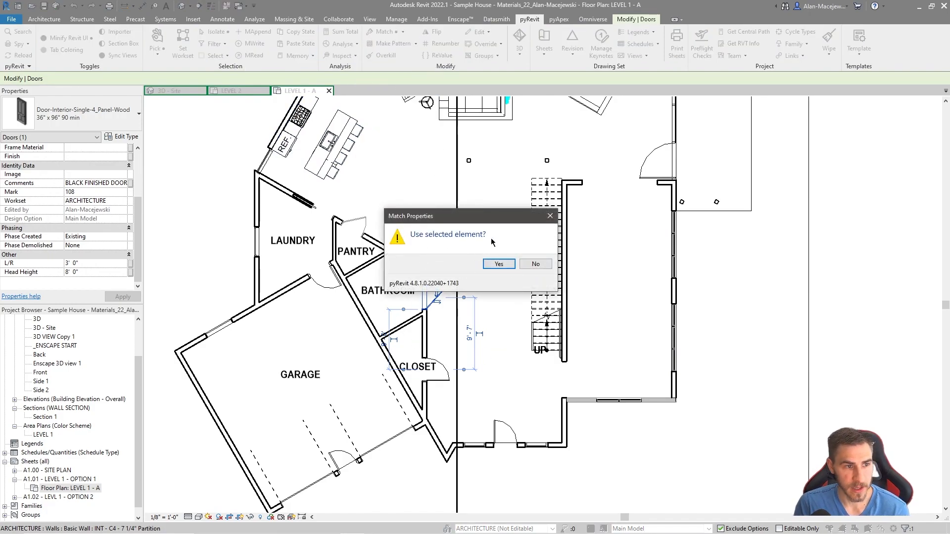
{"action": "left_click", "coordinate": [496, 263]}
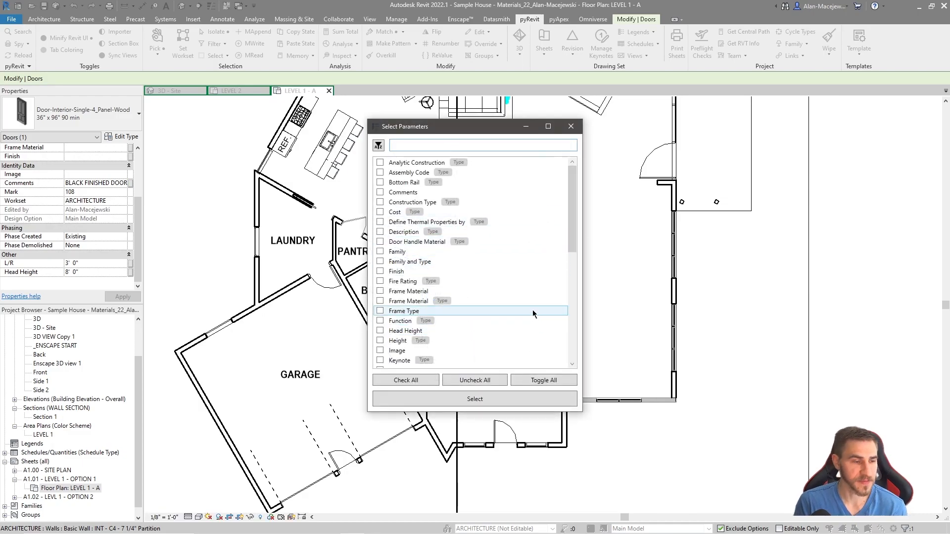
Filter the parameters by "fi", choose the Fire Rating type parameter, apply it to the closet door, and finish matching.
{"action": "scroll", "coordinate": [495, 271], "scroll_direction": "down", "scroll_amount": 4}
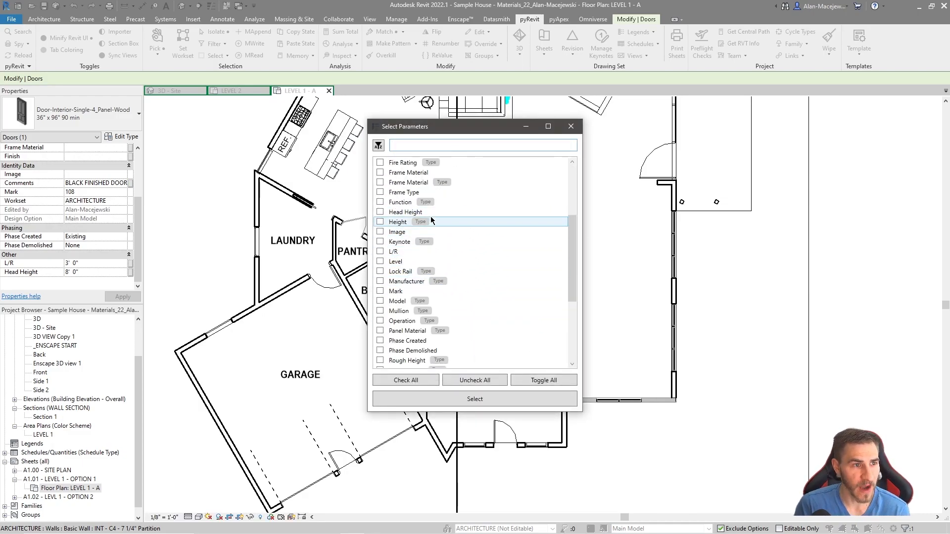
{"action": "type", "text": "fi"}
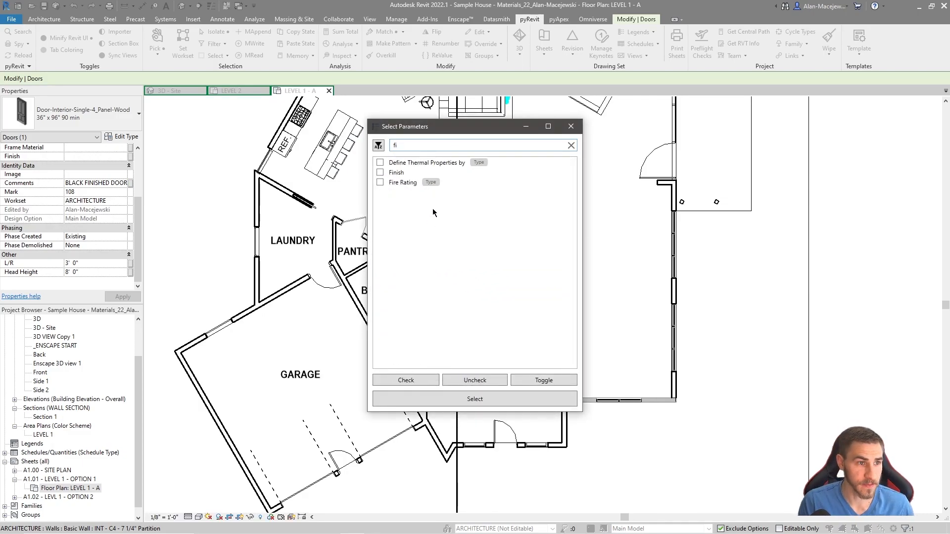
{"action": "left_click", "coordinate": [380, 182]}
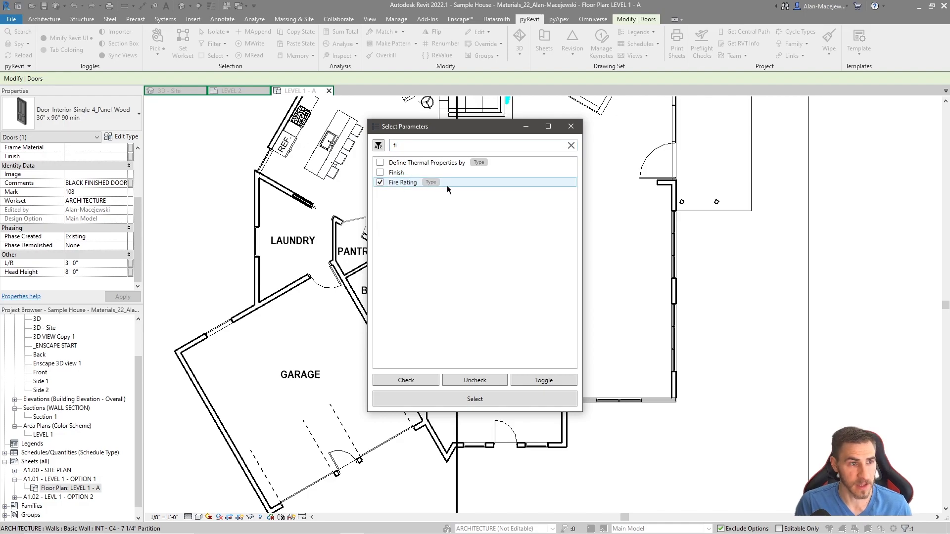
{"action": "left_click", "coordinate": [471, 404]}
{"action": "left_click", "coordinate": [449, 385]}
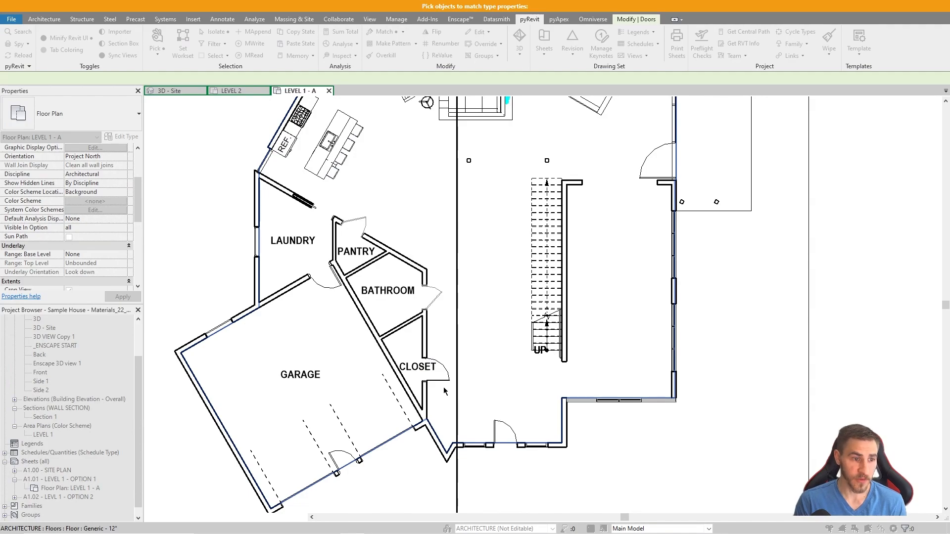
{"action": "key", "text": "Escape"}
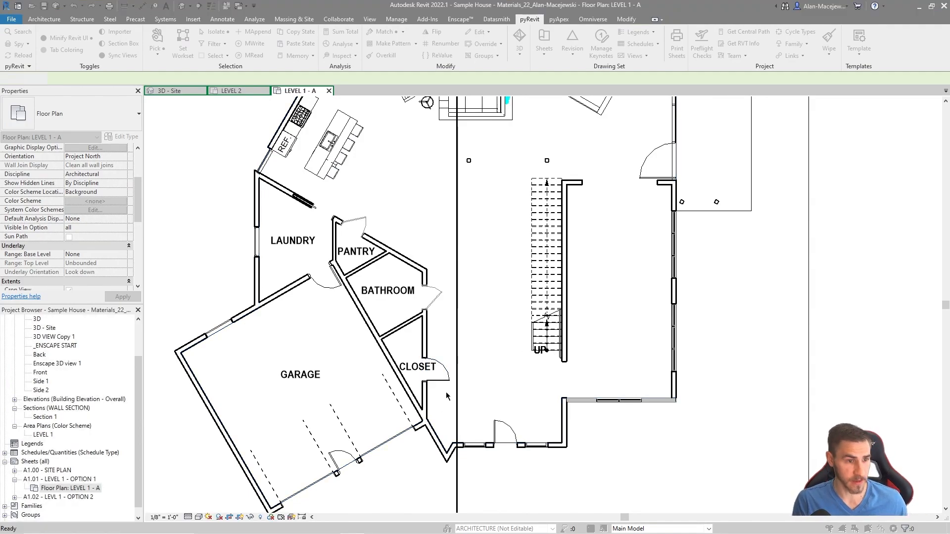
Check the Fire Rating in the closet door's type properties and close them without changes.
{"action": "left_click", "coordinate": [446, 380]}
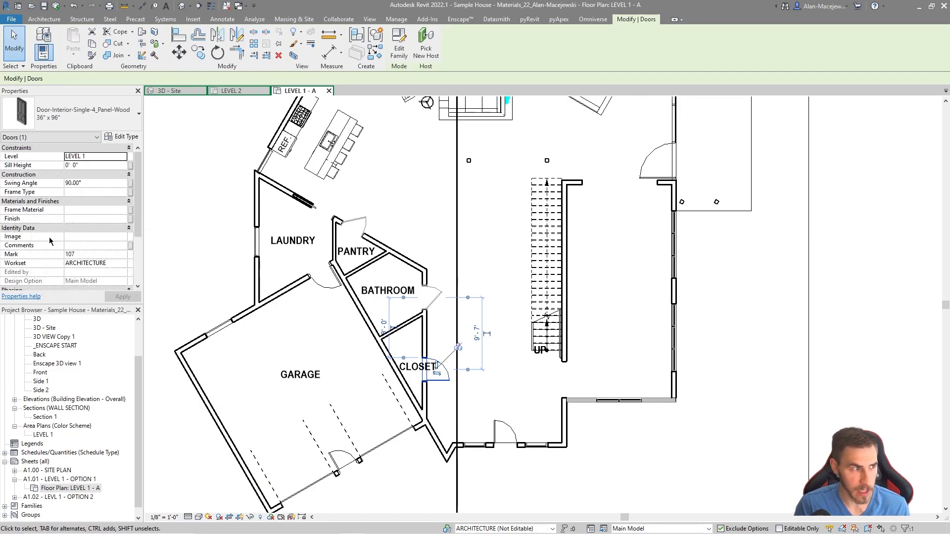
{"action": "scroll", "coordinate": [46, 244], "scroll_direction": "up", "scroll_amount": 1}
{"action": "scroll", "coordinate": [46, 244], "scroll_direction": "up", "scroll_amount": 3}
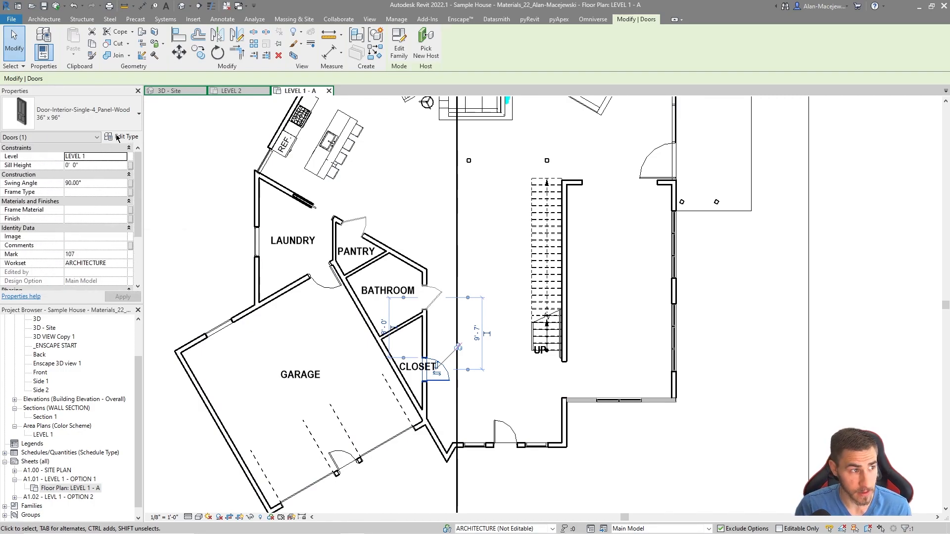
{"action": "scroll", "coordinate": [622, 267], "scroll_direction": "down", "scroll_amount": 10}
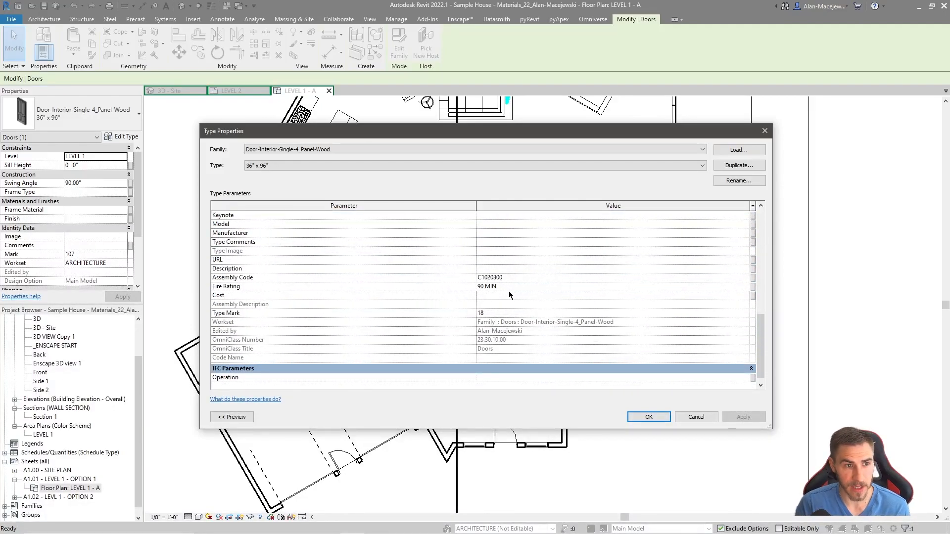
{"action": "left_click", "coordinate": [699, 418]}
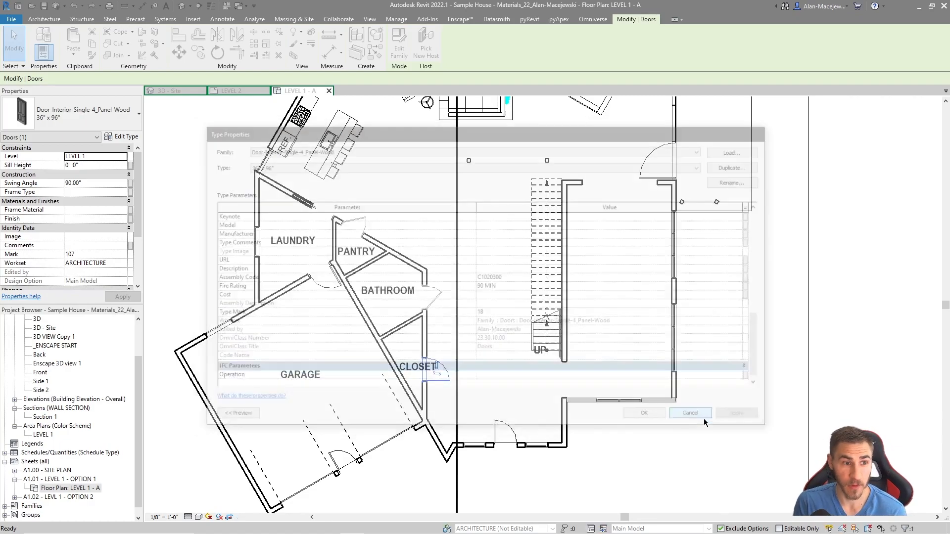
{"action": "left_click", "coordinate": [608, 362]}
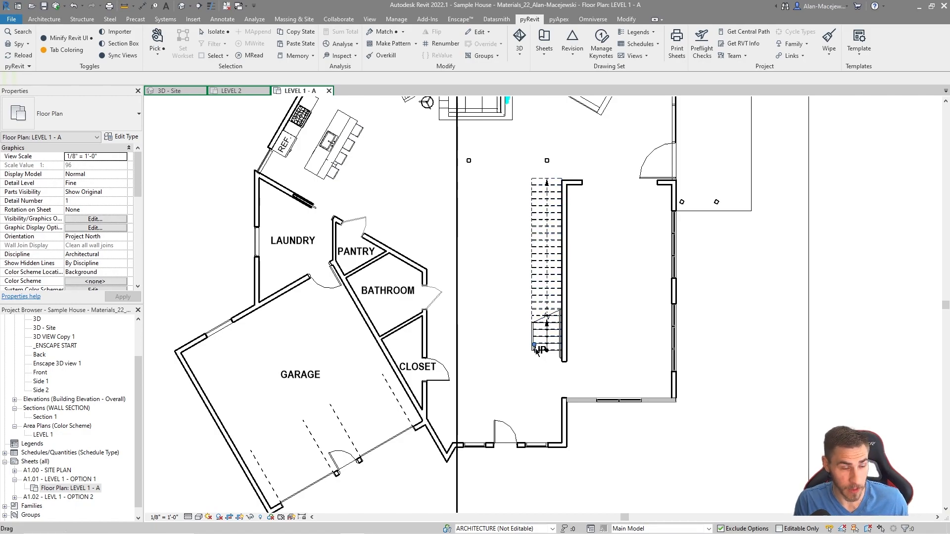
{"action": "left_click", "coordinate": [446, 376]}
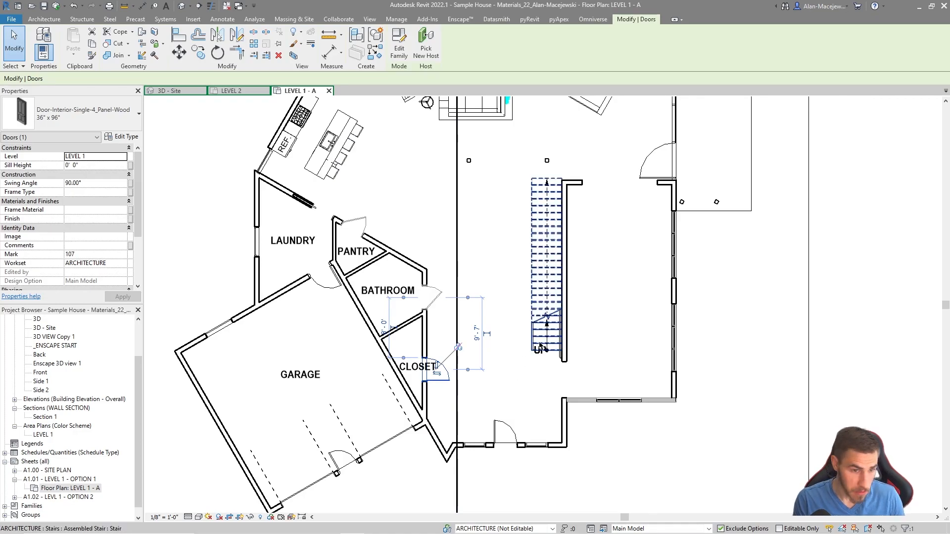
{"action": "left_click", "coordinate": [528, 383]}
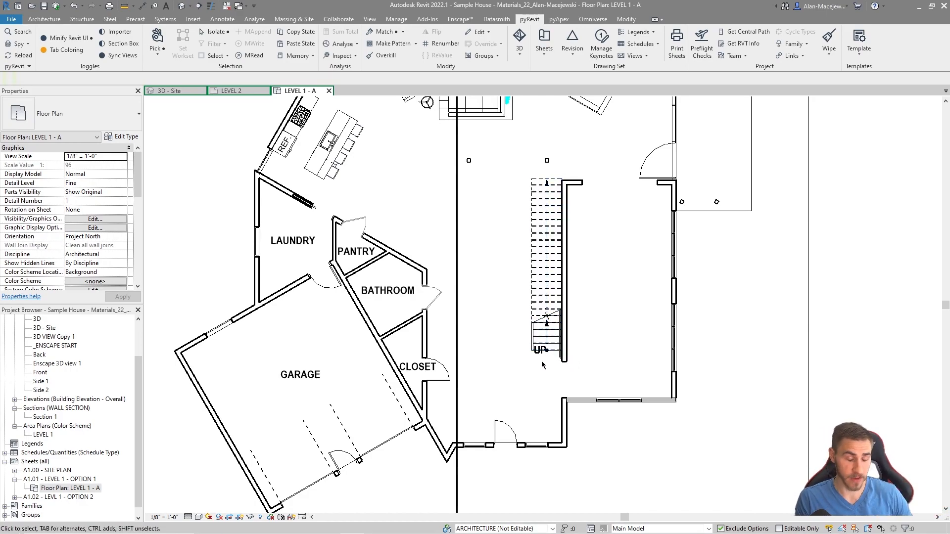
{"action": "middle_click_drag", "start_coordinate": [468, 211], "coordinate": [490, 225]}
{"action": "scroll", "coordinate": [510, 366], "scroll_direction": "down", "scroll_amount": 1}
{"action": "middle_click_drag", "start_coordinate": [536, 329], "coordinate": [517, 356]}
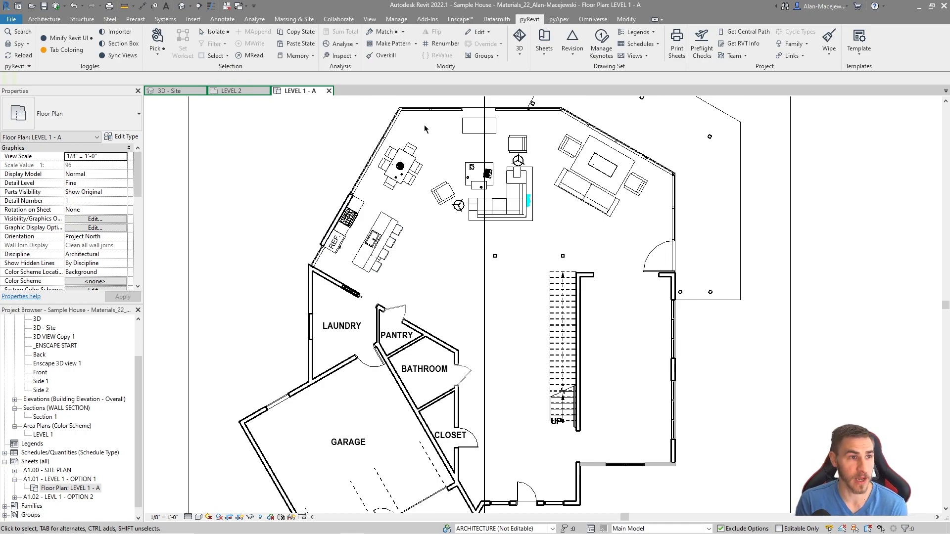
{"action": "middle_click_drag", "start_coordinate": [406, 136], "coordinate": [395, 104]}
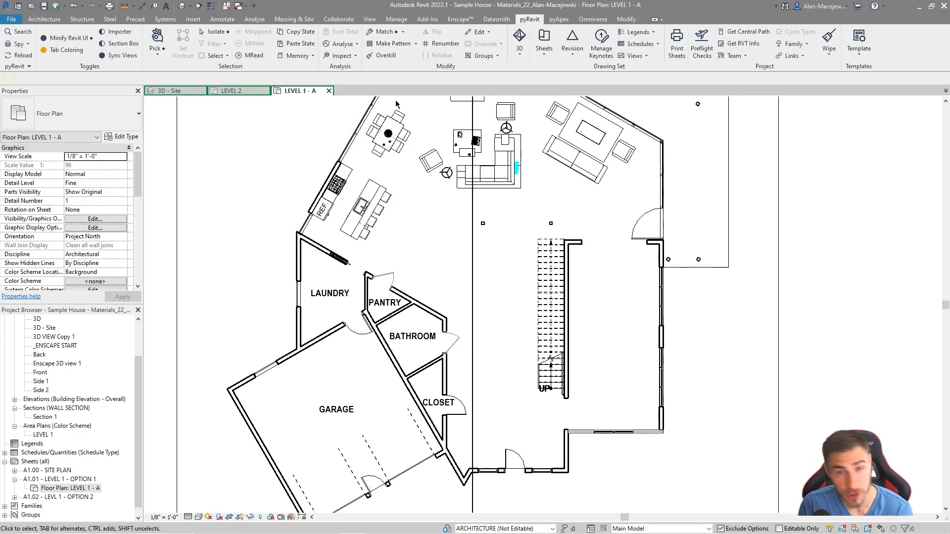
Start pyRevit's Compare Properties for views with the LEVEL 1 - A floor plan as the source view.
{"action": "left_click", "coordinate": [403, 31]}
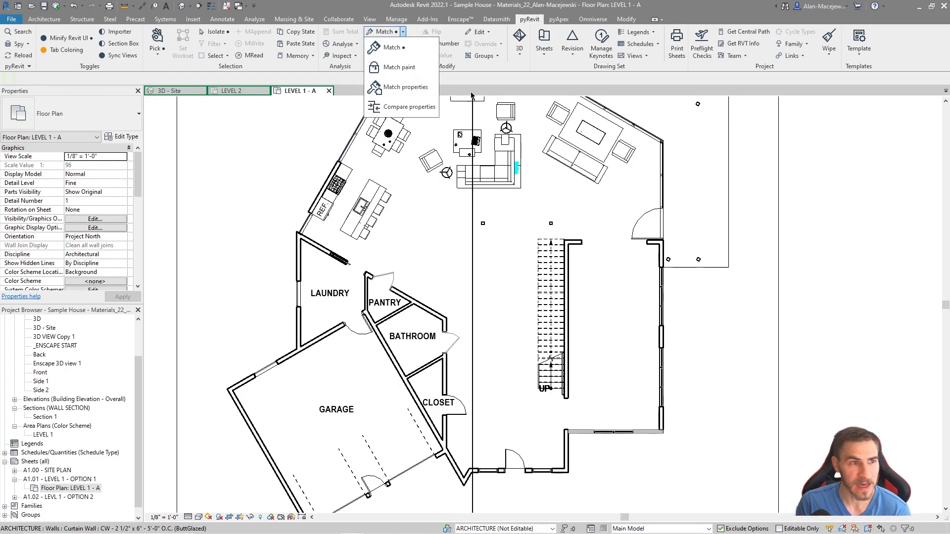
{"action": "left_click", "coordinate": [416, 107]}
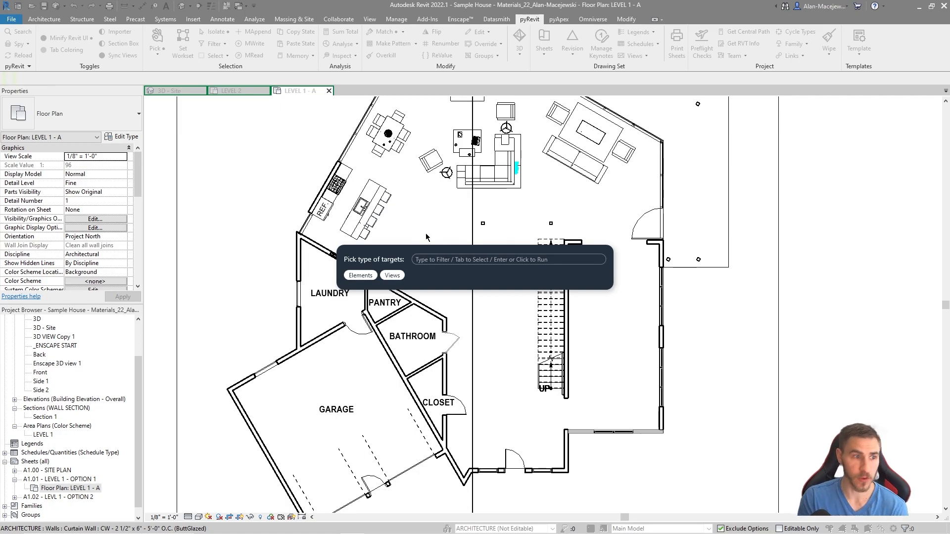
{"action": "left_click", "coordinate": [392, 275]}
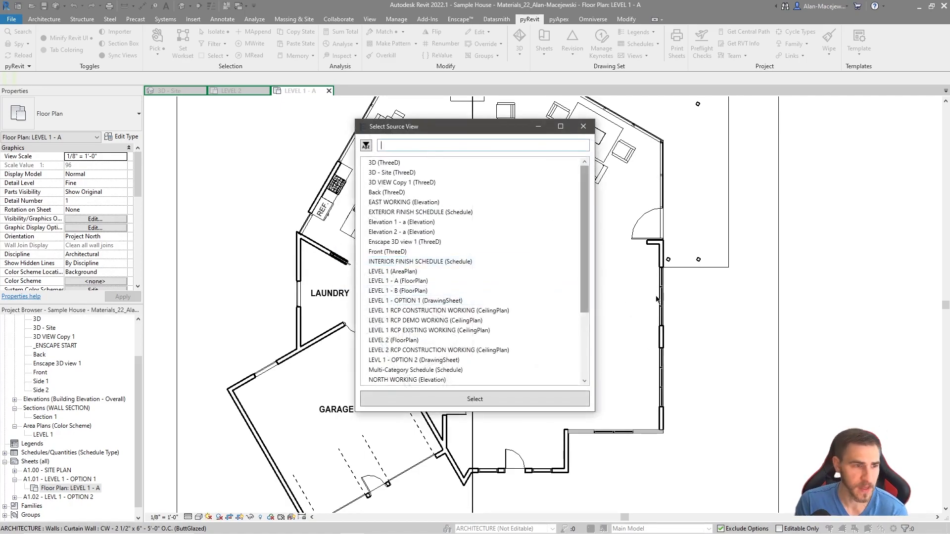
{"action": "scroll", "coordinate": [405, 242], "scroll_direction": "down", "scroll_amount": 3}
{"action": "scroll", "coordinate": [405, 367], "scroll_direction": "up", "scroll_amount": 4}
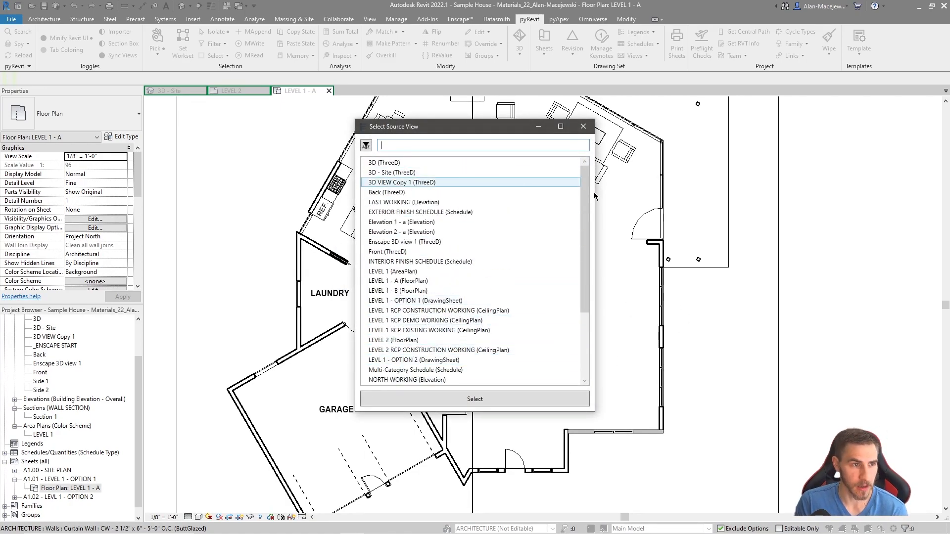
{"action": "scroll", "coordinate": [500, 284], "scroll_direction": "down", "scroll_amount": 5}
{"action": "left_click", "coordinate": [421, 241]}
{"action": "scroll", "coordinate": [478, 251], "scroll_direction": "up", "scroll_amount": 1}
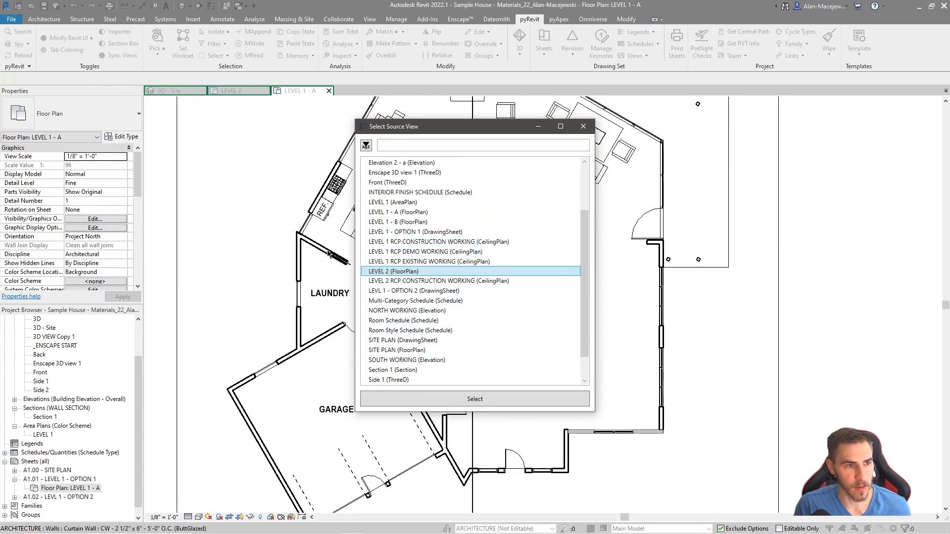
{"action": "left_click", "coordinate": [404, 202]}
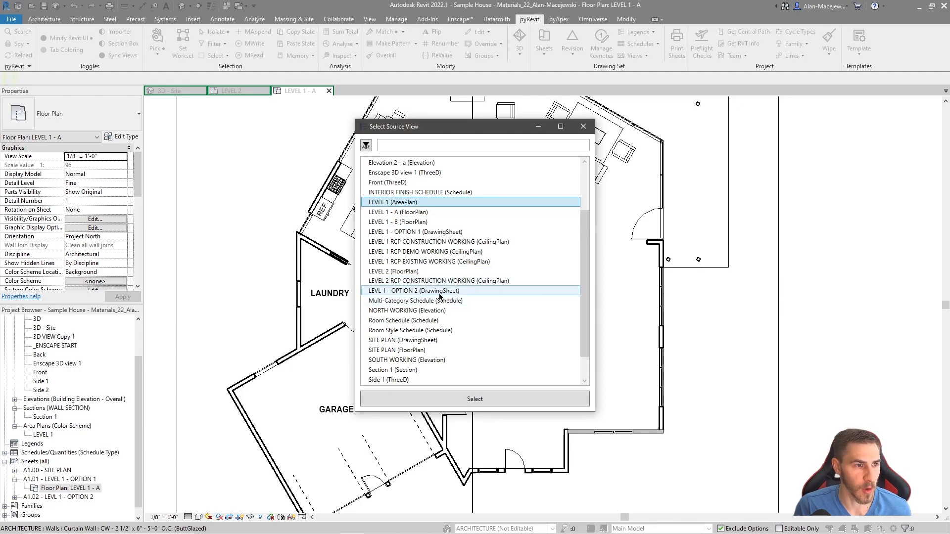
{"action": "left_click", "coordinate": [420, 222]}
{"action": "left_click", "coordinate": [422, 212]}
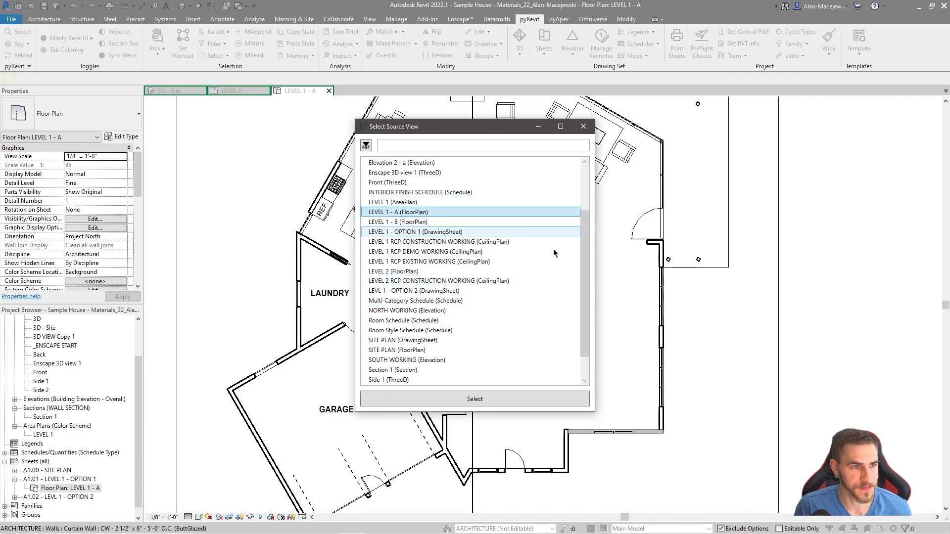
{"action": "left_click", "coordinate": [471, 401]}
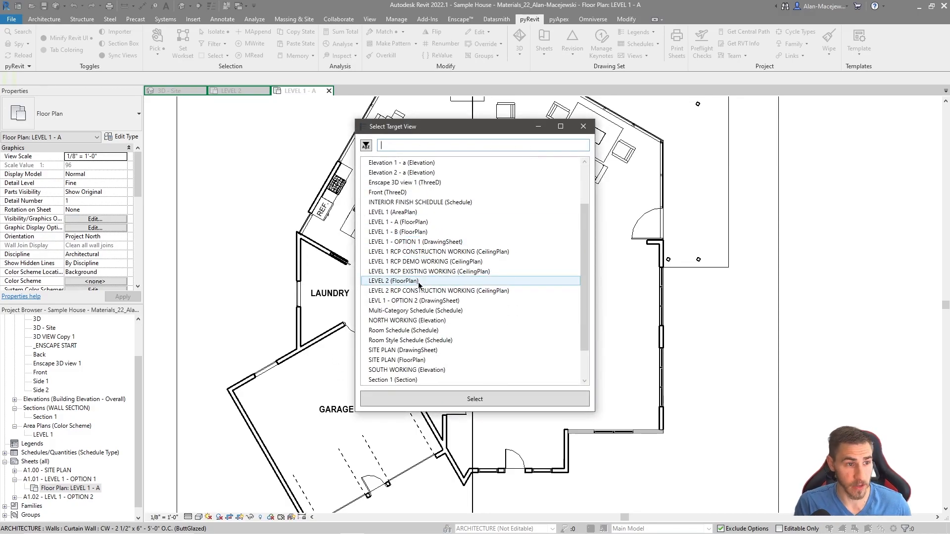
Choose the LEVEL 1 area plan as the target view and dock the comparison report to half of the screen.
{"action": "left_click", "coordinate": [438, 212]}
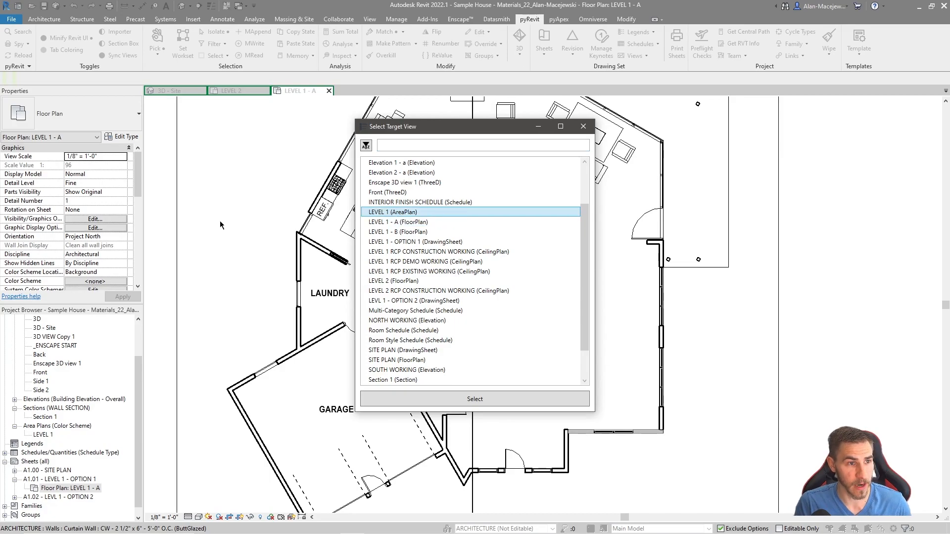
{"action": "left_click", "coordinate": [475, 399]}
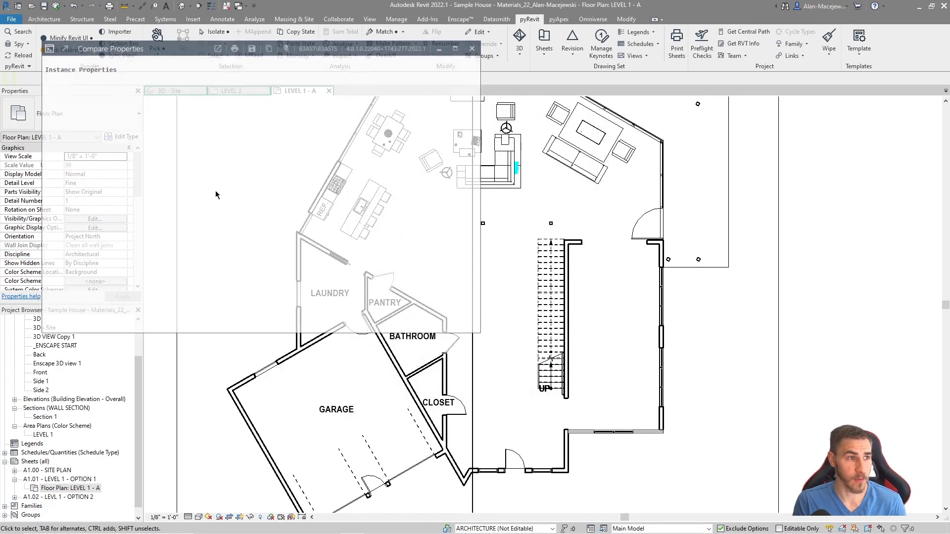
{"action": "scroll", "coordinate": [282, 311], "scroll_direction": "down", "scroll_amount": 3}
{"action": "scroll", "coordinate": [340, 260], "scroll_direction": "up", "scroll_amount": 6}
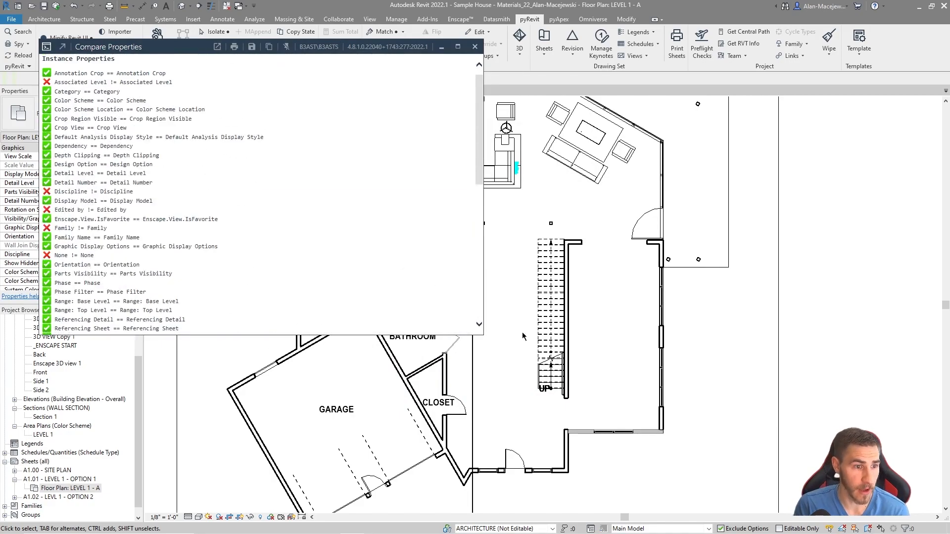
{"action": "left_click_drag", "start_coordinate": [189, 48], "coordinate": [0, 88]}
{"action": "middle_click", "coordinate": [346, 303]}
{"action": "mouse_move", "coordinate": [96, 274]}
{"action": "middle_mouse_down"}
{"action": "mouse_move", "coordinate": [173, 328]}
{"action": "mouse_move", "coordinate": [188, 315]}
{"action": "mouse_move", "coordinate": [138, 162]}
{"action": "mouse_move", "coordinate": [153, 167]}
{"action": "middle_mouse_up"}
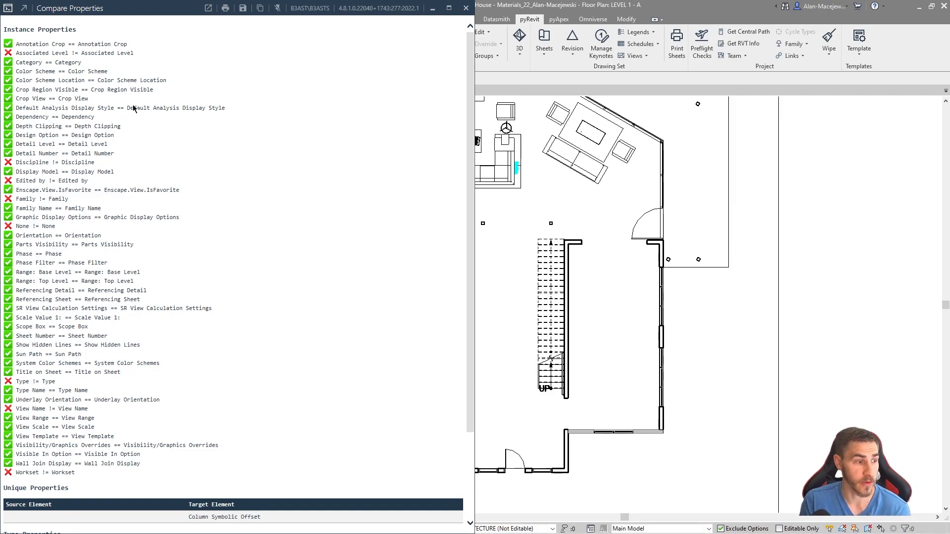
Examine the instance, unique and type properties in the view comparison report, and close the report.
{"action": "scroll", "coordinate": [124, 99], "scroll_direction": "down", "scroll_amount": 3}
{"action": "scroll", "coordinate": [148, 94], "scroll_direction": "up", "scroll_amount": 3}
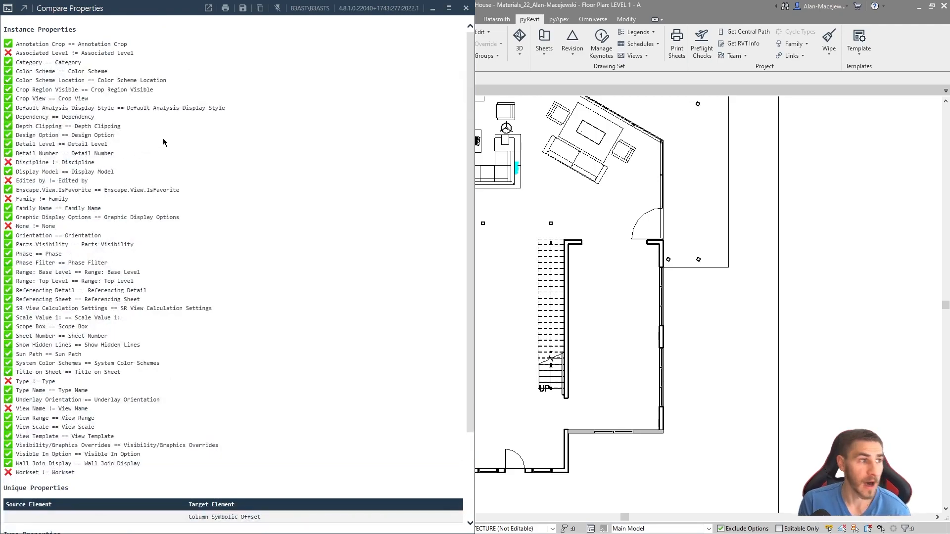
{"action": "scroll", "coordinate": [127, 159], "scroll_direction": "down", "scroll_amount": 3}
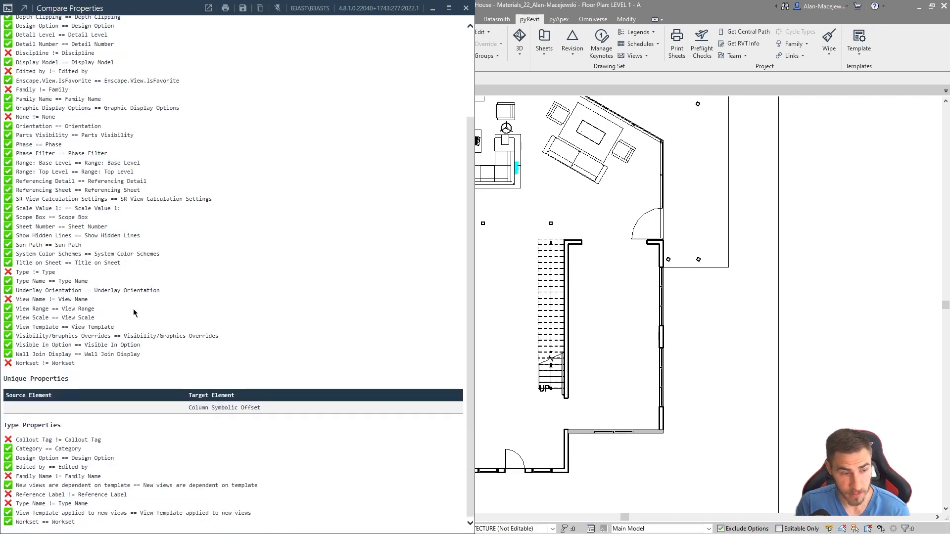
{"action": "scroll", "coordinate": [131, 309], "scroll_direction": "up", "scroll_amount": 3}
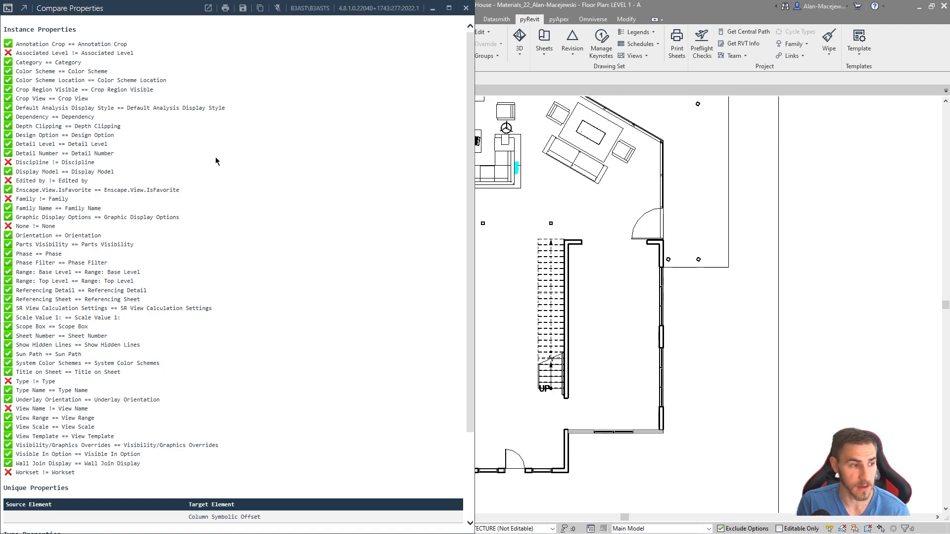
{"action": "scroll", "coordinate": [72, 364], "scroll_direction": "down", "scroll_amount": 3}
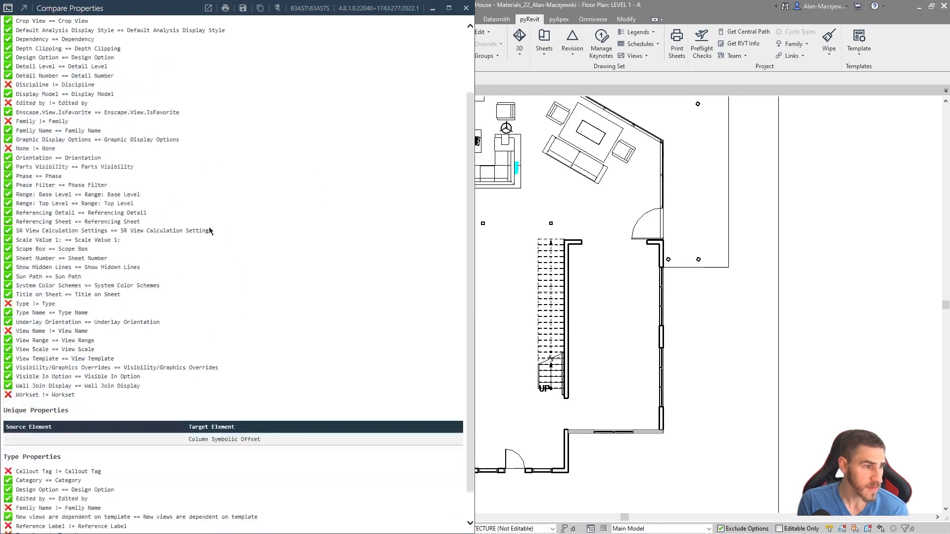
{"action": "scroll", "coordinate": [17, 329], "scroll_direction": "down", "scroll_amount": 1}
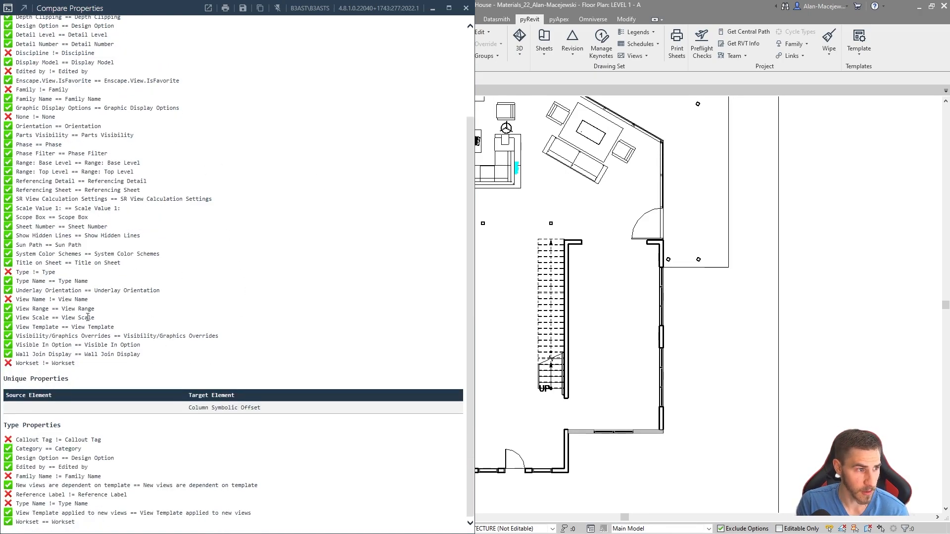
{"action": "scroll", "coordinate": [241, 321], "scroll_direction": "up", "scroll_amount": 4}
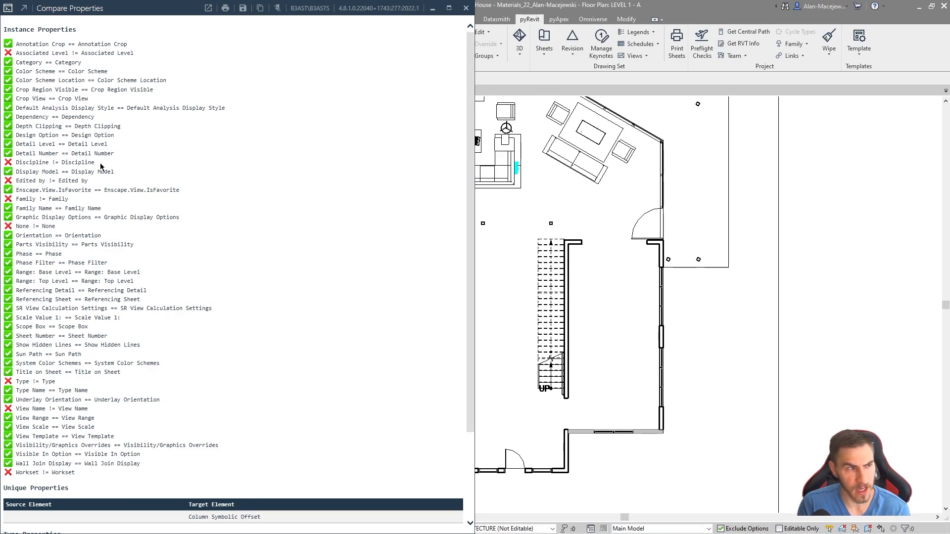
{"action": "scroll", "coordinate": [217, 147], "scroll_direction": "down", "scroll_amount": 4}
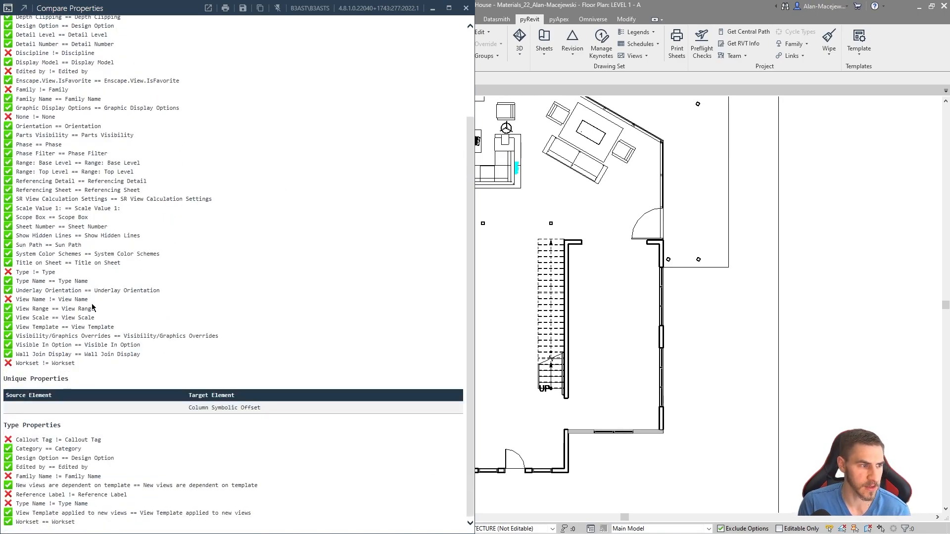
{"action": "scroll", "coordinate": [144, 174], "scroll_direction": "up", "scroll_amount": 4}
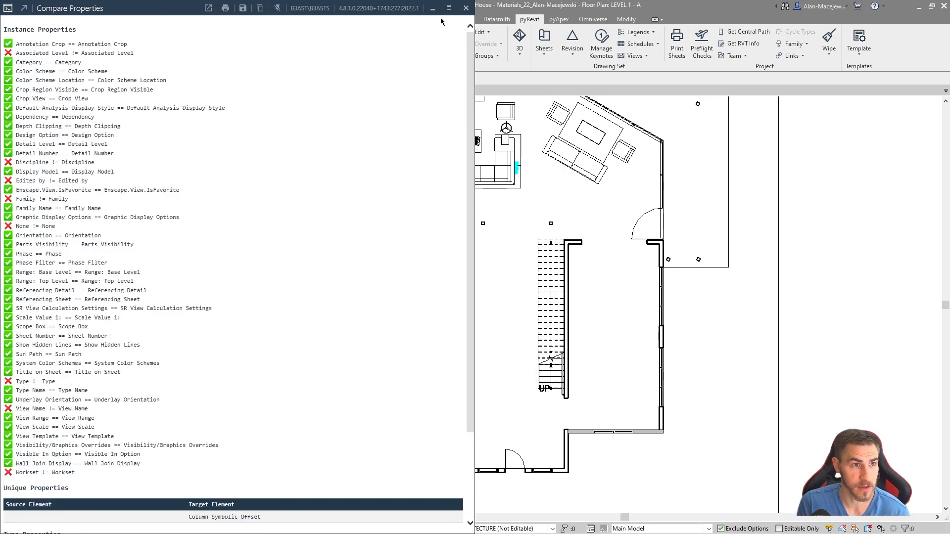
{"action": "left_click", "coordinate": [465, 8]}
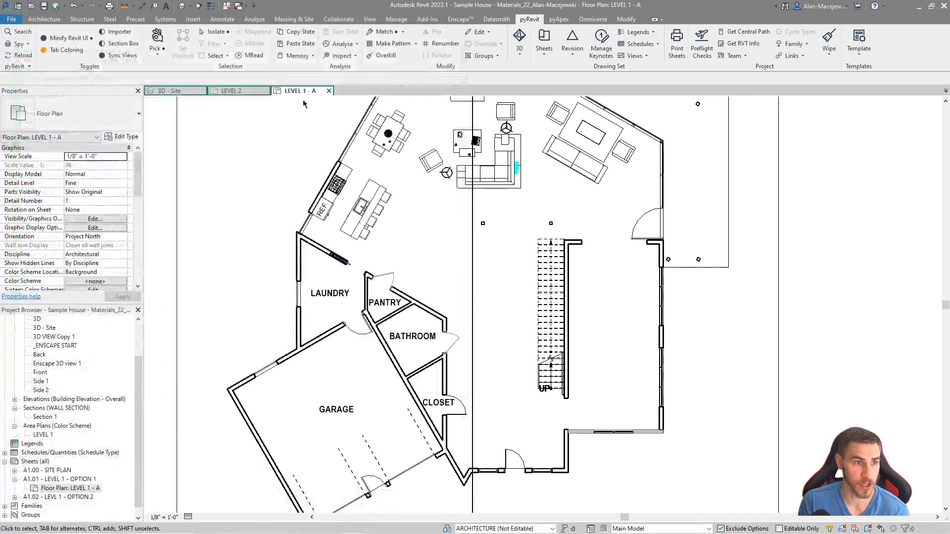
{"action": "left_click", "coordinate": [403, 31]}
{"action": "left_click", "coordinate": [406, 100]}
{"action": "left_click", "coordinate": [402, 281]}
{"action": "scroll", "coordinate": [434, 306], "scroll_direction": "down", "scroll_amount": 3}
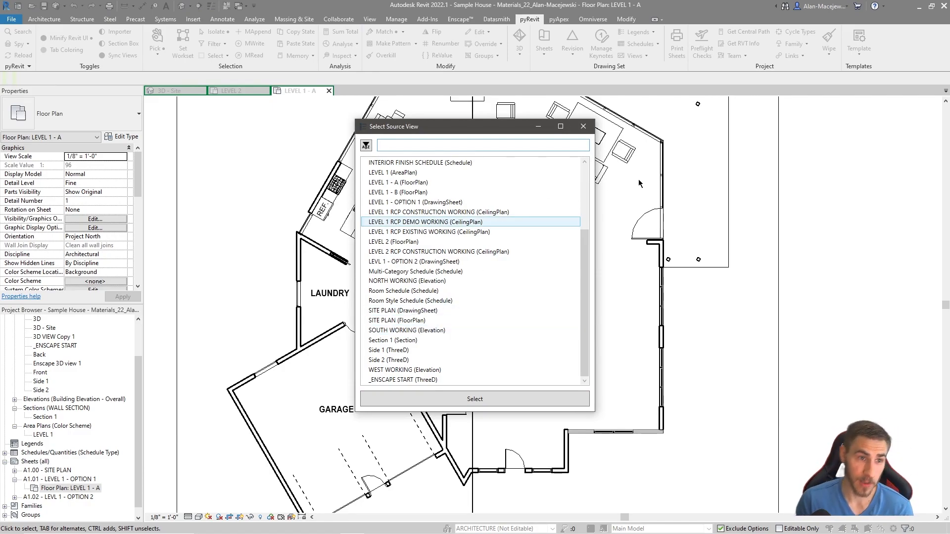
{"action": "left_click", "coordinate": [584, 127]}
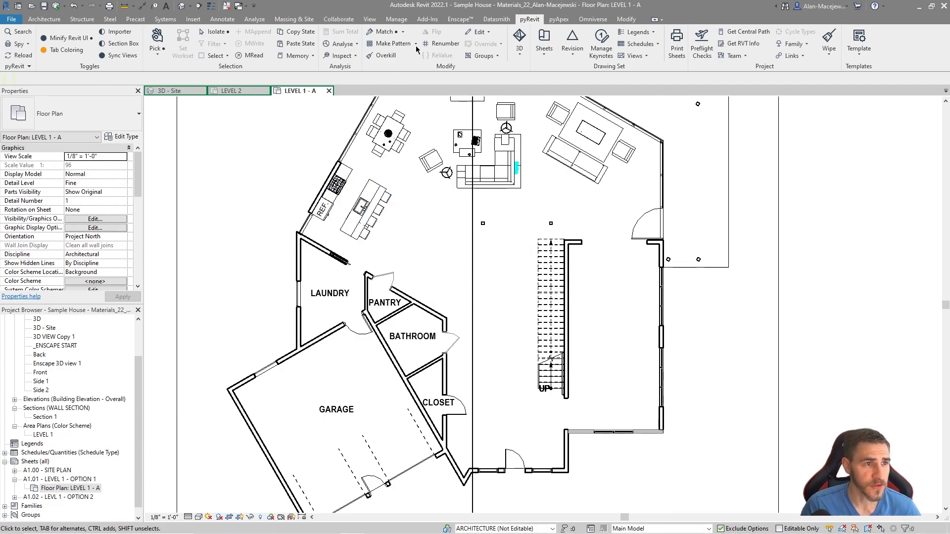
Compare the bathroom door's properties as source element with the exterior door near the stairs as target, and move the report window aside.
{"action": "middle_click_drag", "start_coordinate": [396, 245], "coordinate": [399, 227]}
{"action": "left_click", "coordinate": [403, 32]}
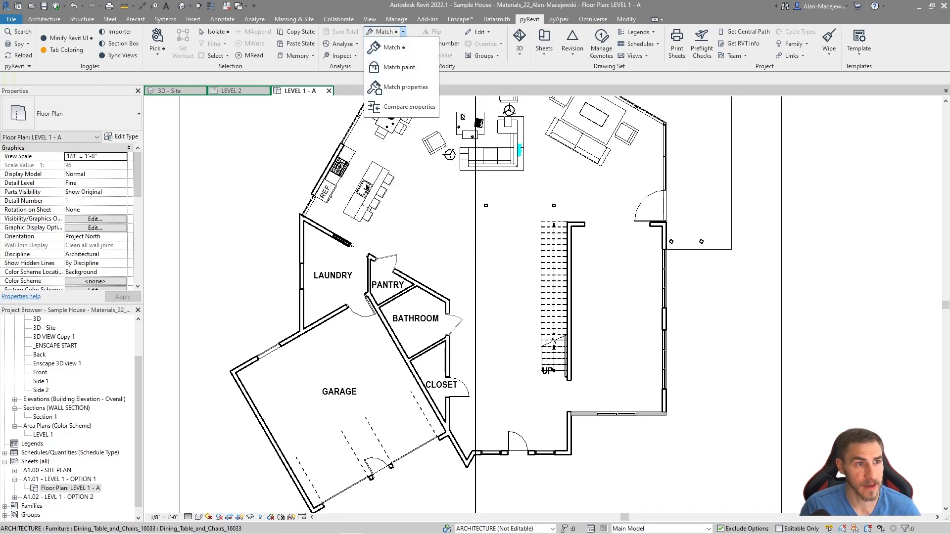
{"action": "left_click", "coordinate": [387, 107]}
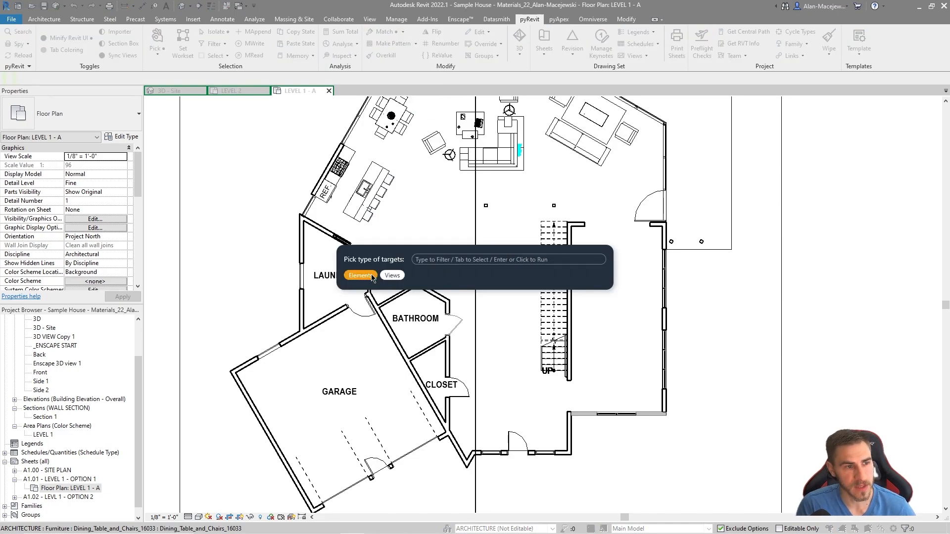
{"action": "left_click", "coordinate": [363, 275]}
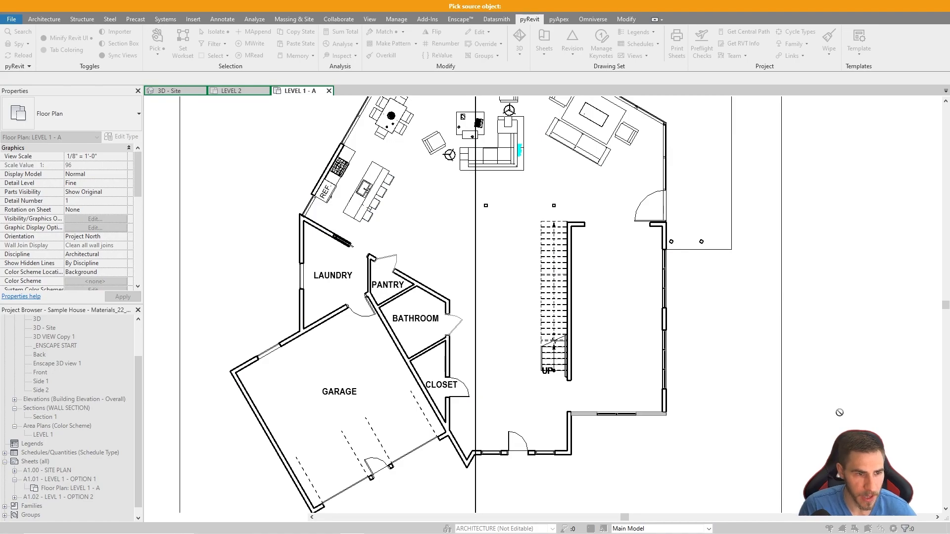
{"action": "scroll", "coordinate": [572, 380], "scroll_direction": "up", "scroll_amount": 1}
{"action": "left_click", "coordinate": [424, 324]}
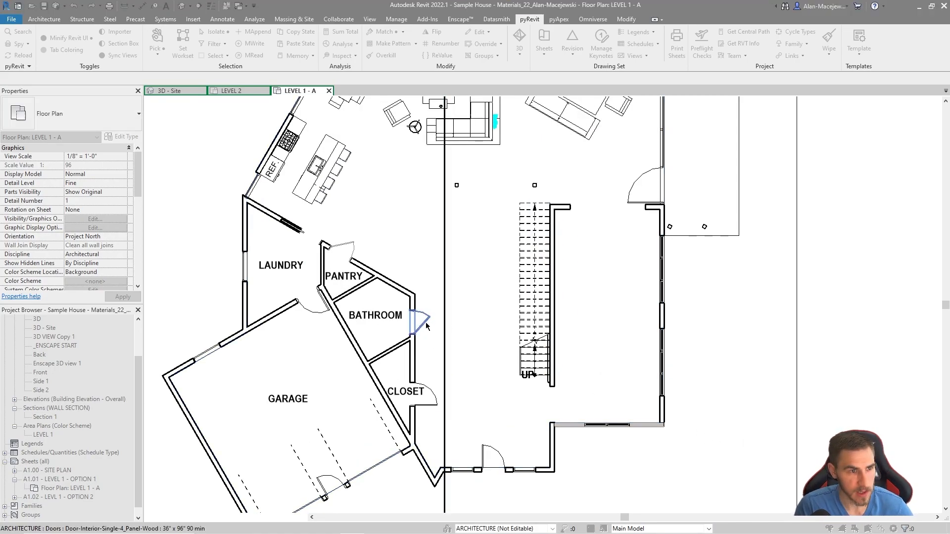
{"action": "middle_click_drag", "start_coordinate": [420, 216], "coordinate": [447, 259]}
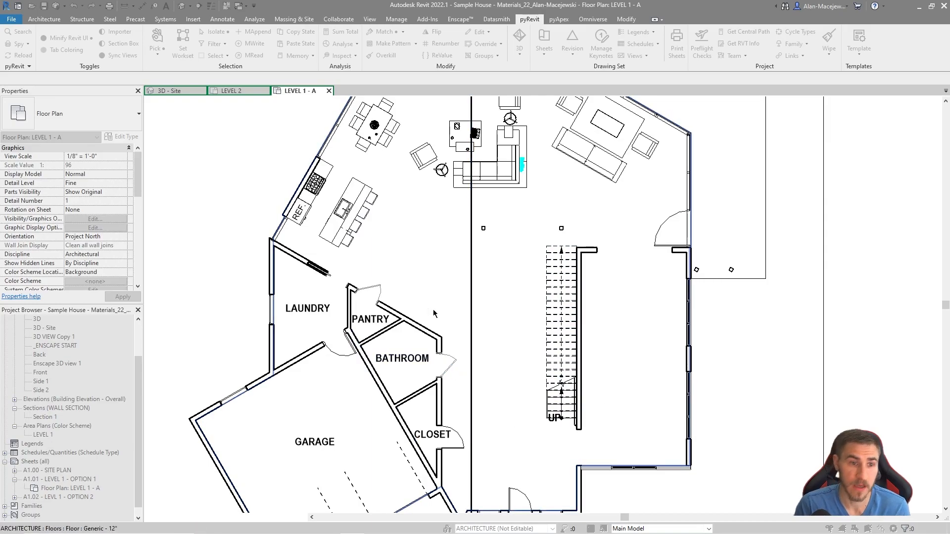
{"action": "left_click", "coordinate": [676, 218]}
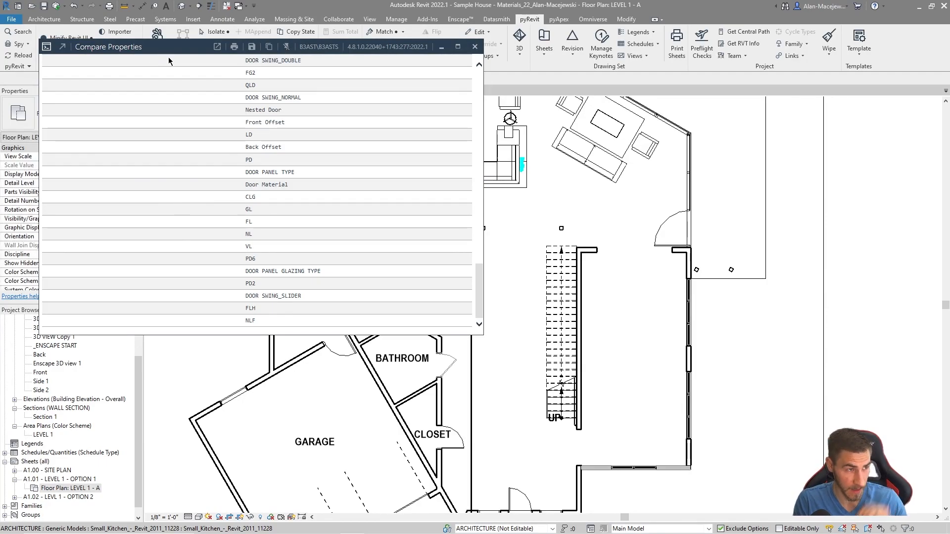
{"action": "left_click_drag", "start_coordinate": [177, 47], "coordinate": [0, 98]}
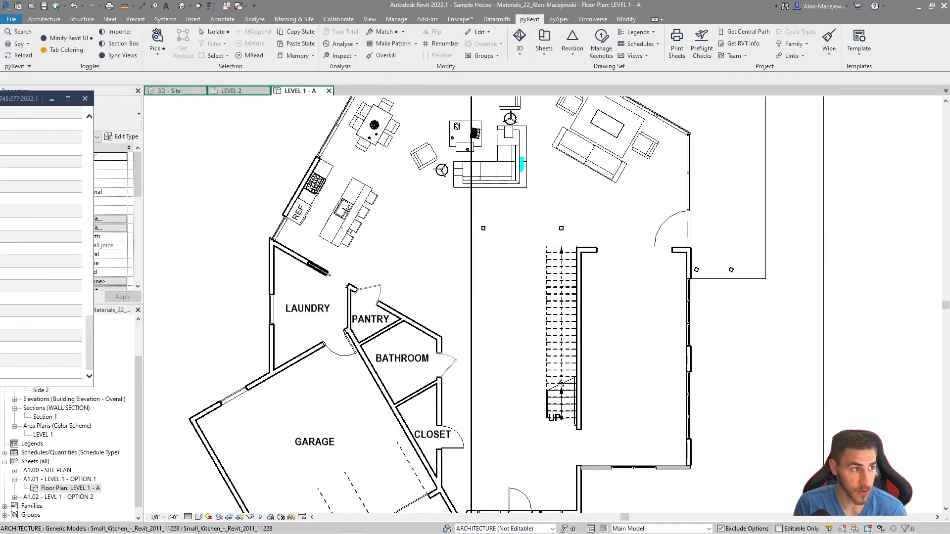
Examine the instance and type properties in the door comparison report, highlighting the Phase Created entry, and close the report.
{"action": "left_click", "coordinate": [85, 98]}
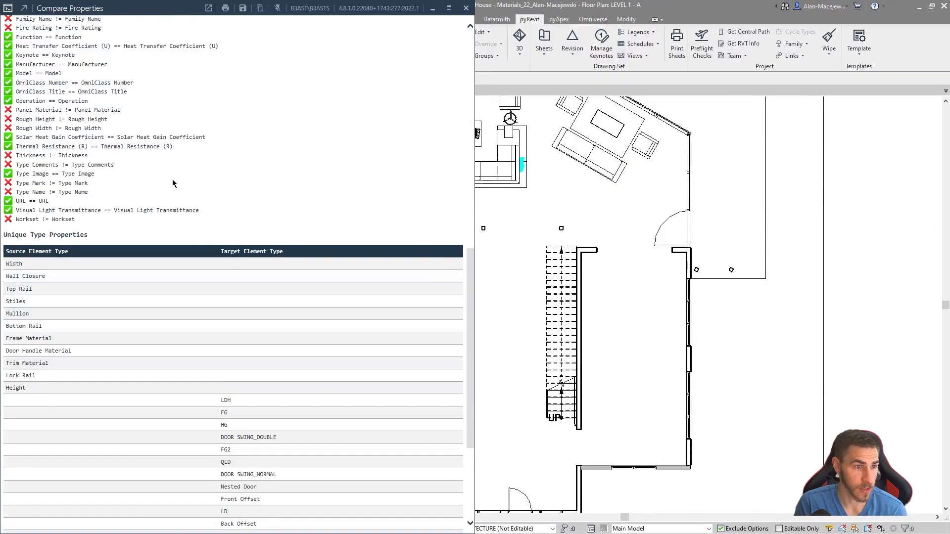
{"action": "scroll", "coordinate": [216, 192], "scroll_direction": "up", "scroll_amount": 10}
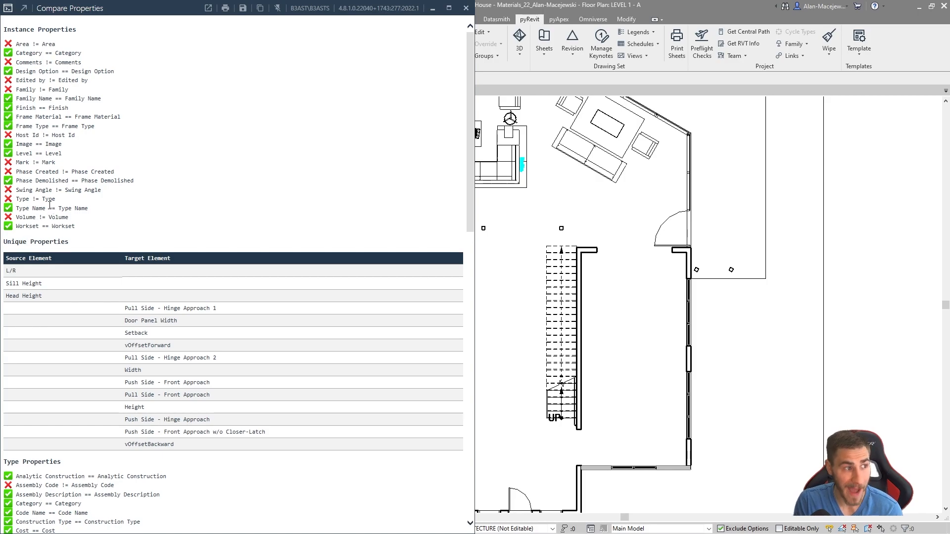
{"action": "left_click_drag", "start_coordinate": [17, 172], "coordinate": [115, 173]}
{"action": "left_click", "coordinate": [223, 152]}
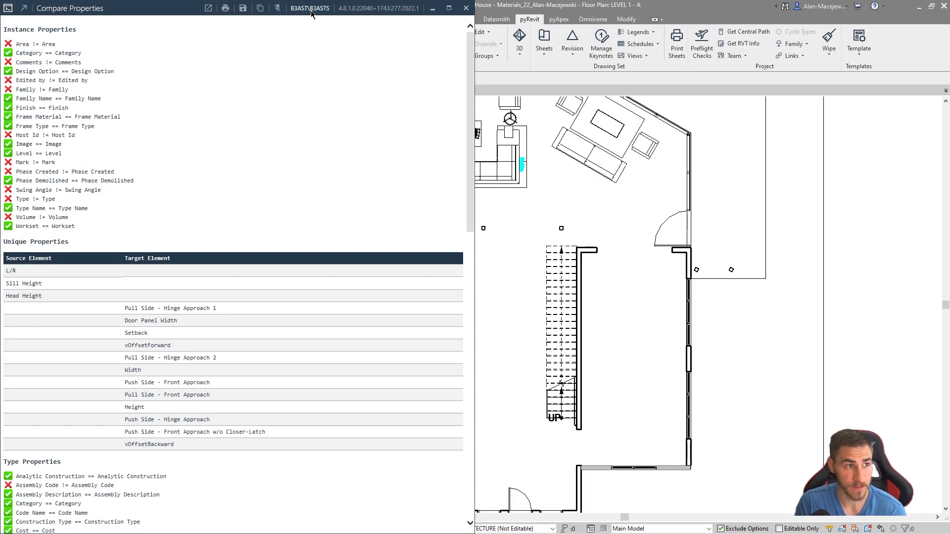
{"action": "left_click", "coordinate": [465, 8]}
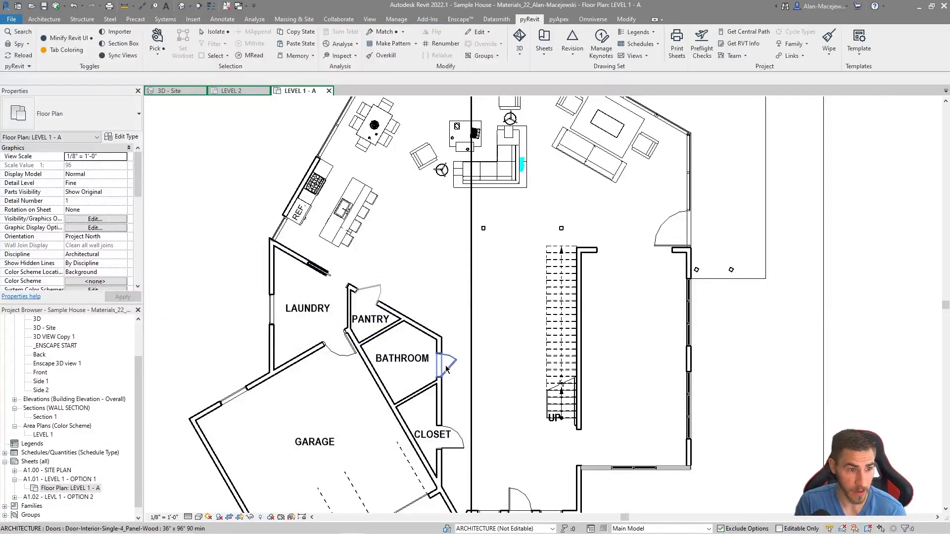
Check the phasing properties of the bathroom door and the exterior door near the stairs, and clear the selection.
{"action": "left_click", "coordinate": [447, 368]}
{"action": "scroll", "coordinate": [60, 238], "scroll_direction": "down", "scroll_amount": 3}
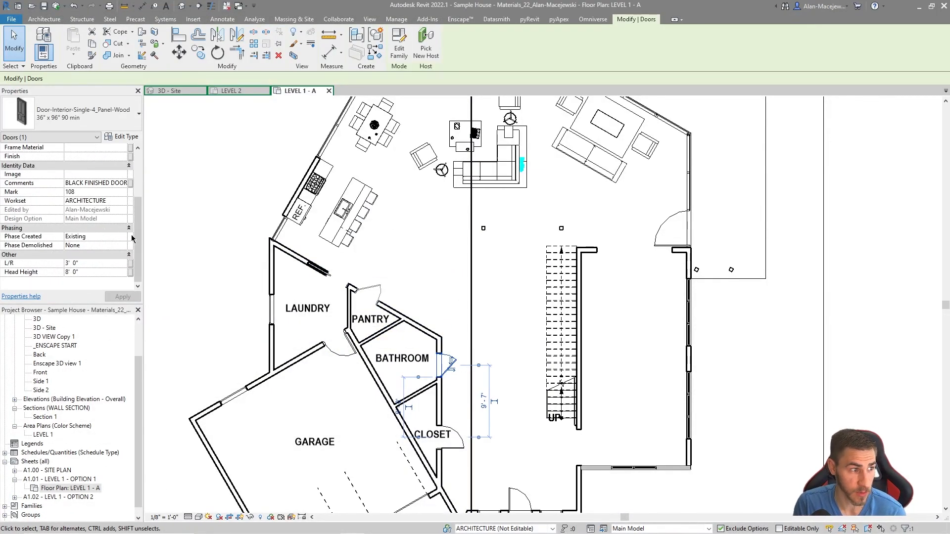
{"action": "left_click", "coordinate": [663, 226]}
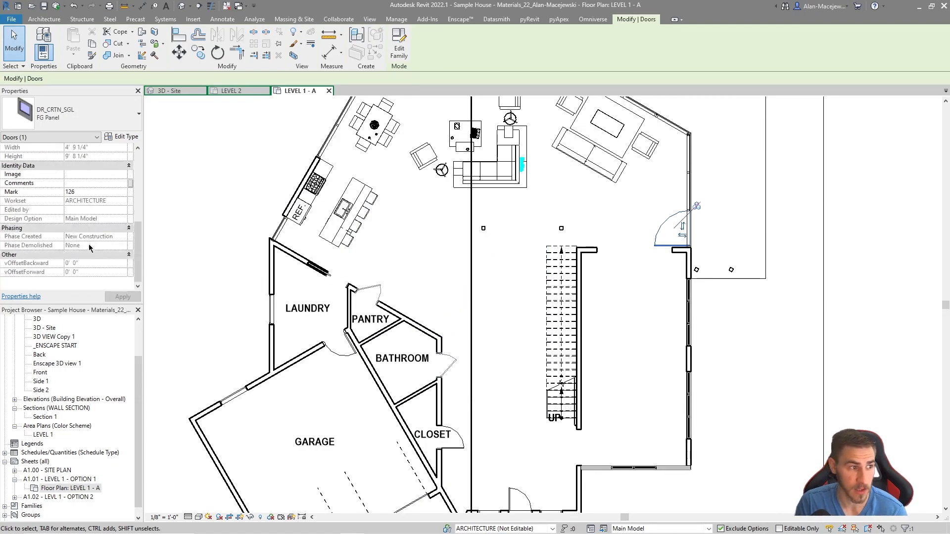
{"action": "left_click", "coordinate": [495, 246]}
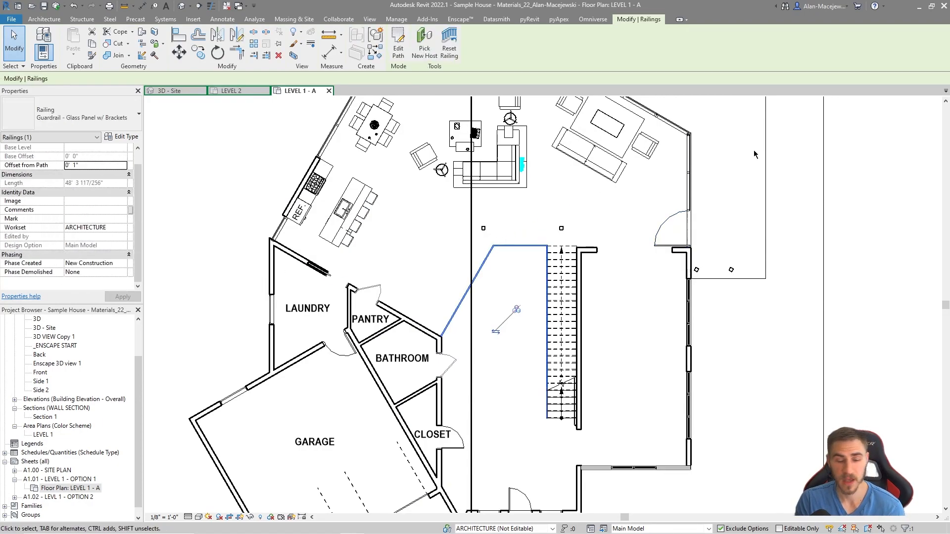
{"action": "left_click", "coordinate": [829, 197]}
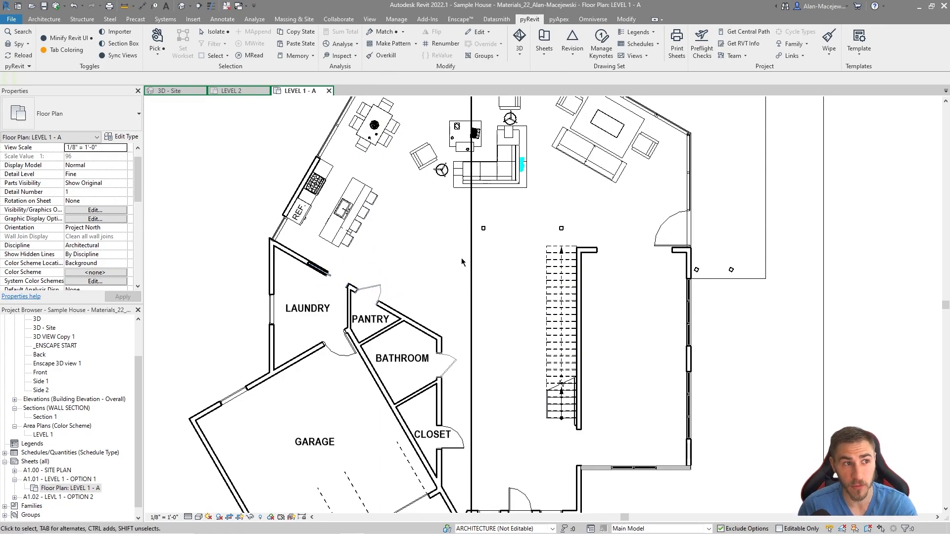
Show pyRevit's available match and compare tools.
{"action": "left_click", "coordinate": [402, 32]}
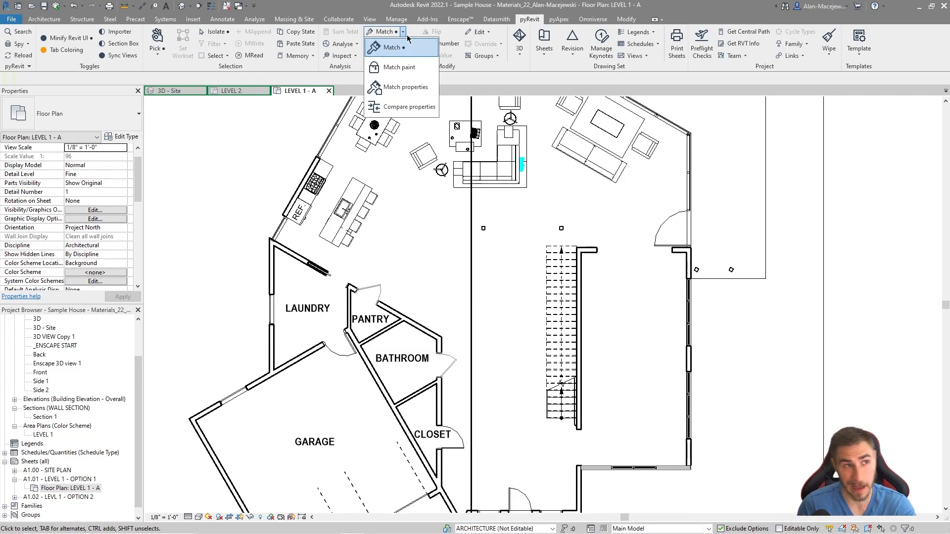